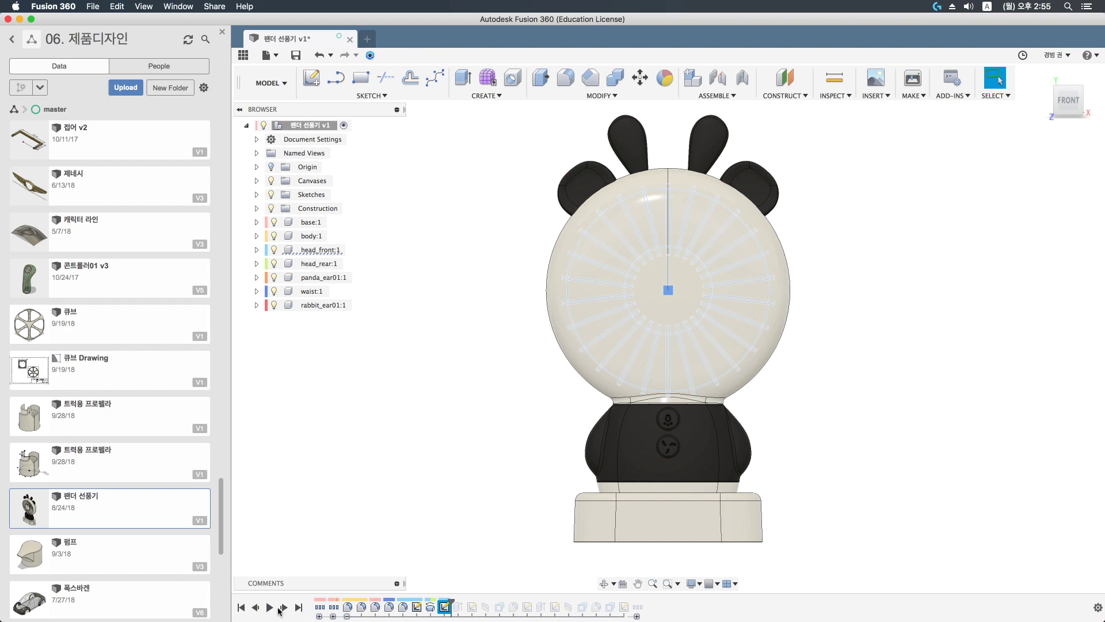
Roll the timeline forward one feature to show the slot cut, and zoom in on the head
{"action": "left_click", "coordinate": [284, 608]}
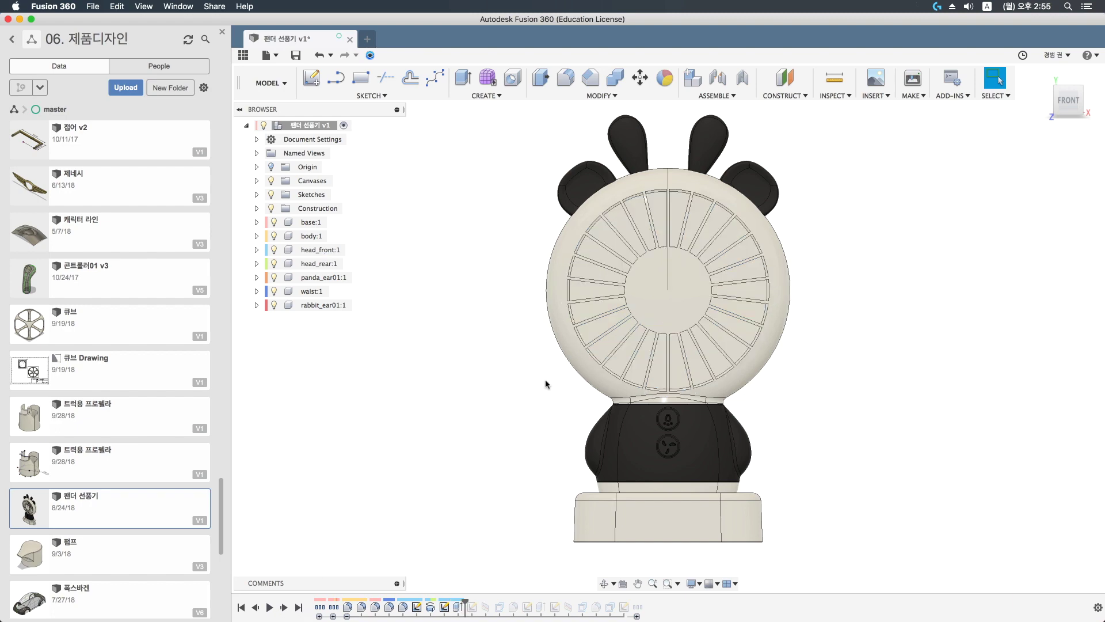
{"action": "scroll", "coordinate": [563, 365], "scroll_direction": "up", "scroll_amount": 5}
{"action": "middle_click_drag", "start_coordinate": [562, 365], "coordinate": [536, 369], "text": "shift"}
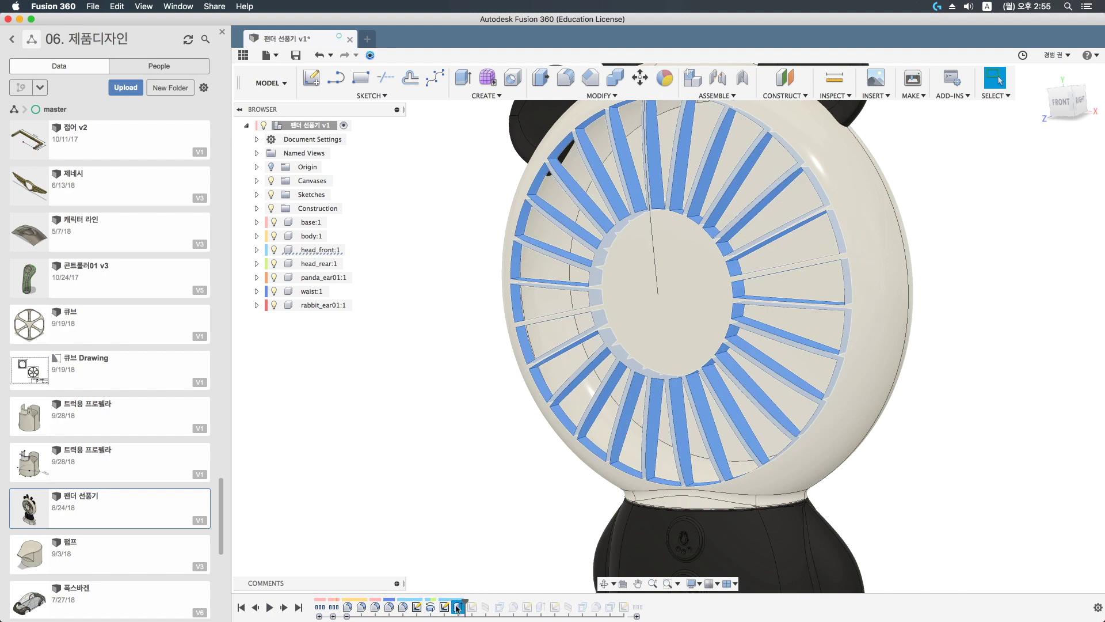
{"action": "left_click", "coordinate": [573, 97]}
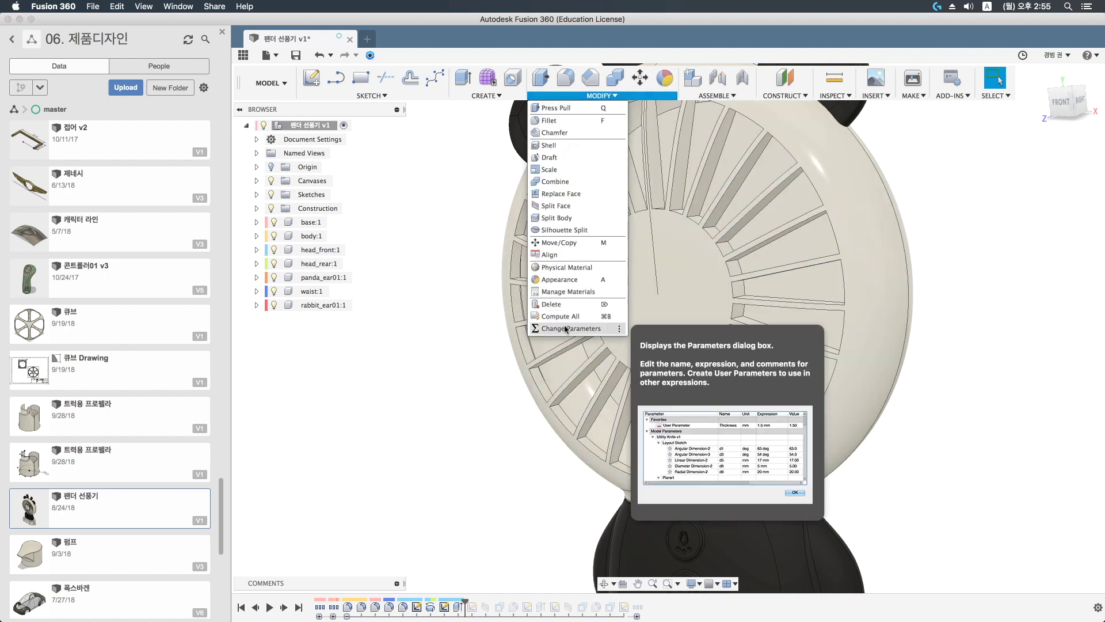
Add a Length user parameter 'count' with value 30 and mark it as a favourite
{"action": "left_click", "coordinate": [581, 305]}
{"action": "left_click", "coordinate": [551, 193]}
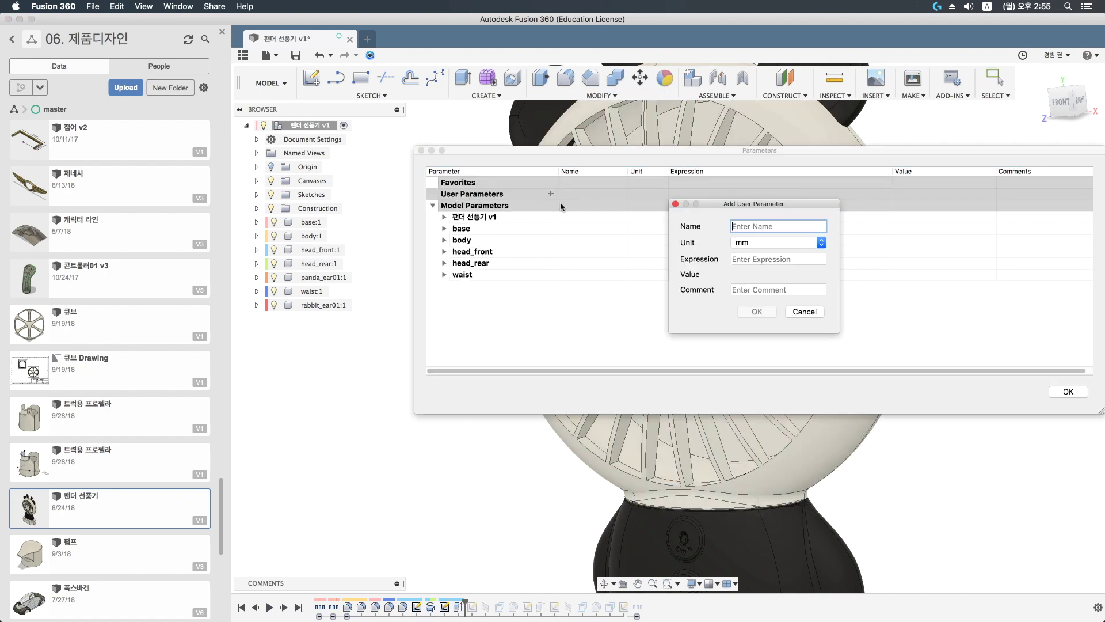
{"action": "type", "text": "count"}
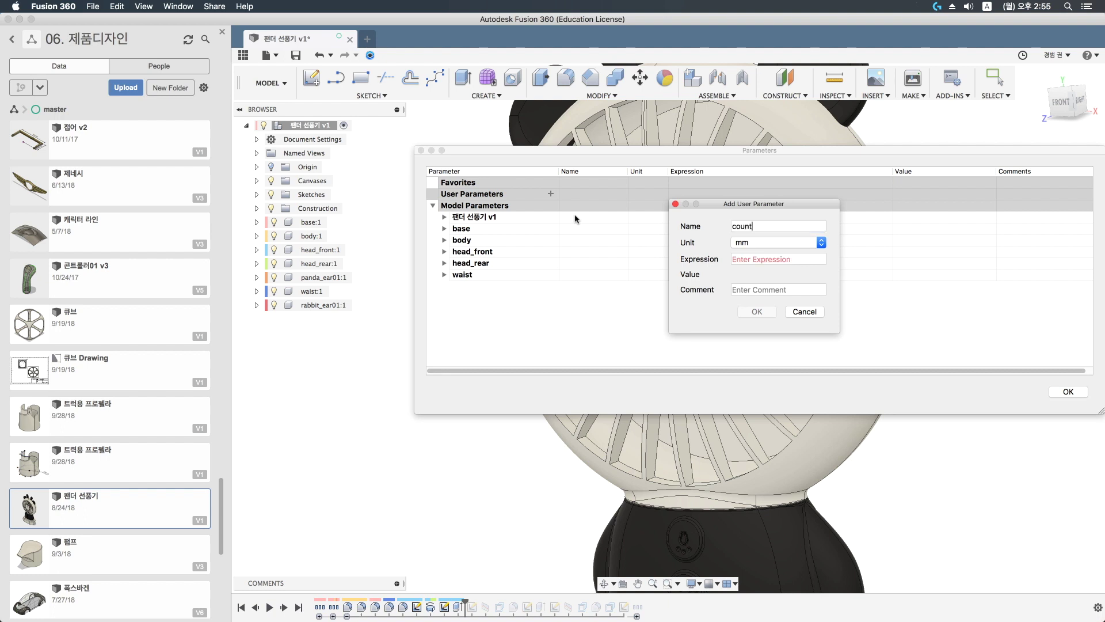
{"action": "left_click", "coordinate": [778, 243]}
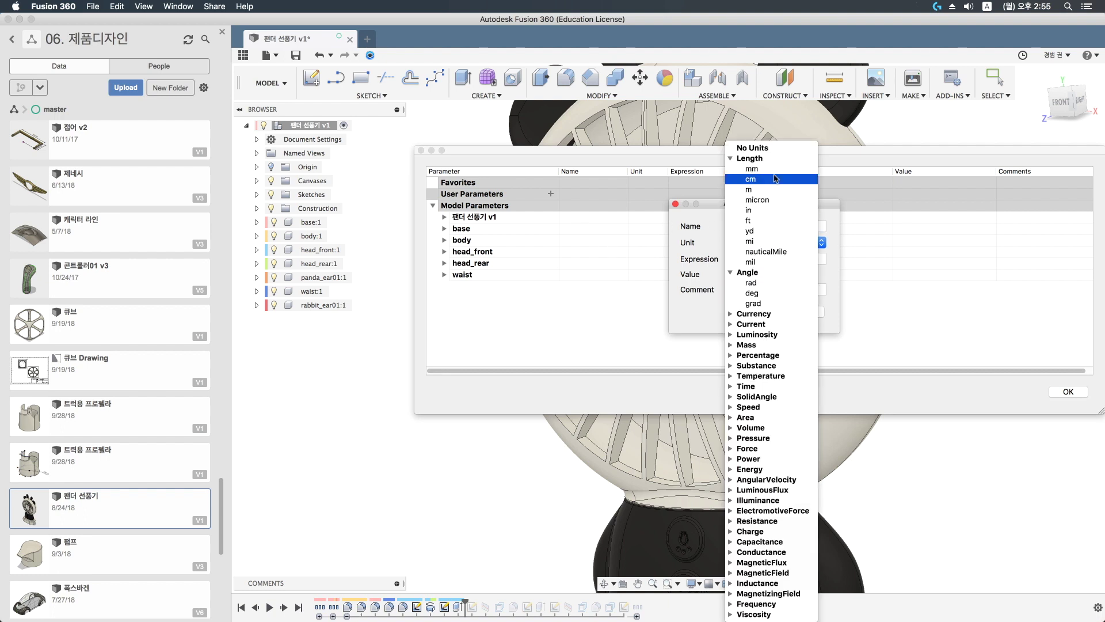
{"action": "left_click", "coordinate": [749, 155]}
{"action": "left_click", "coordinate": [758, 259]}
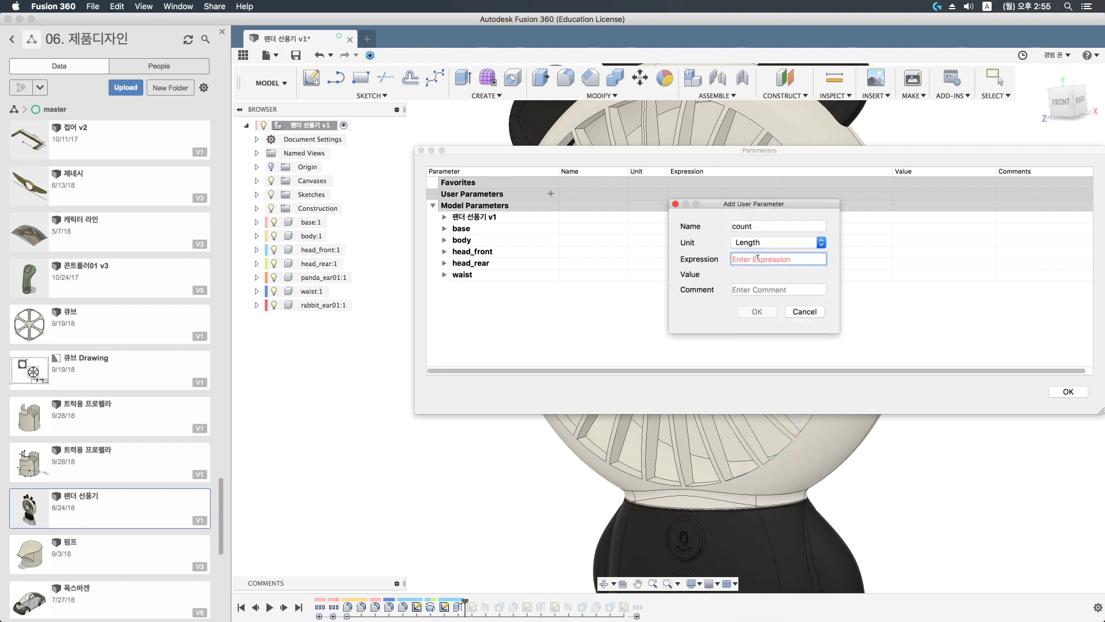
{"action": "type", "text": "30"}
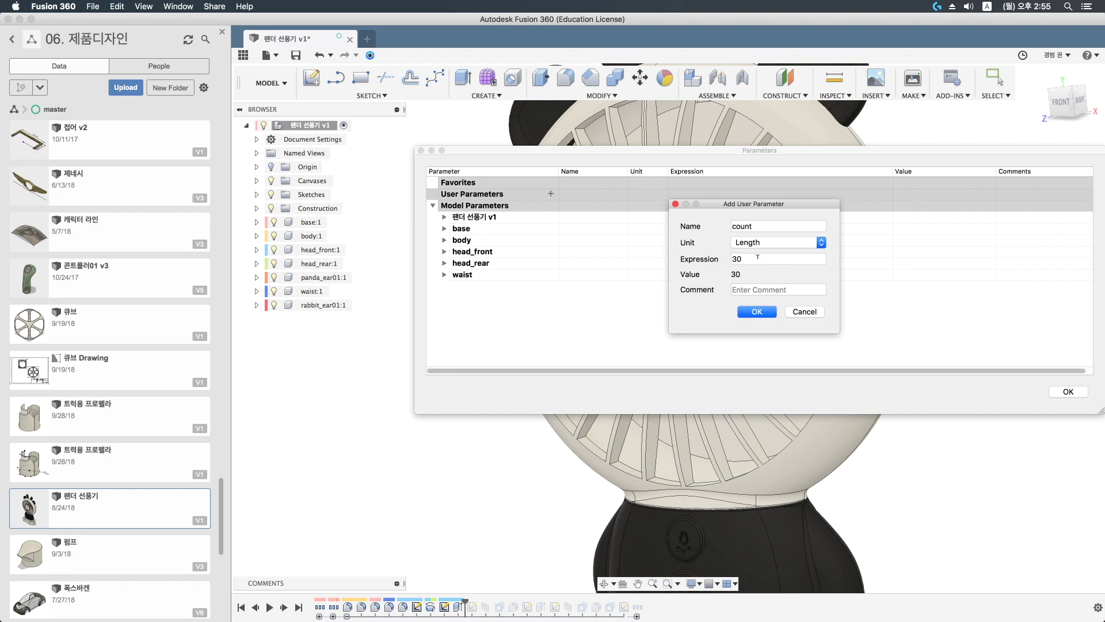
{"action": "left_click", "coordinate": [759, 312]}
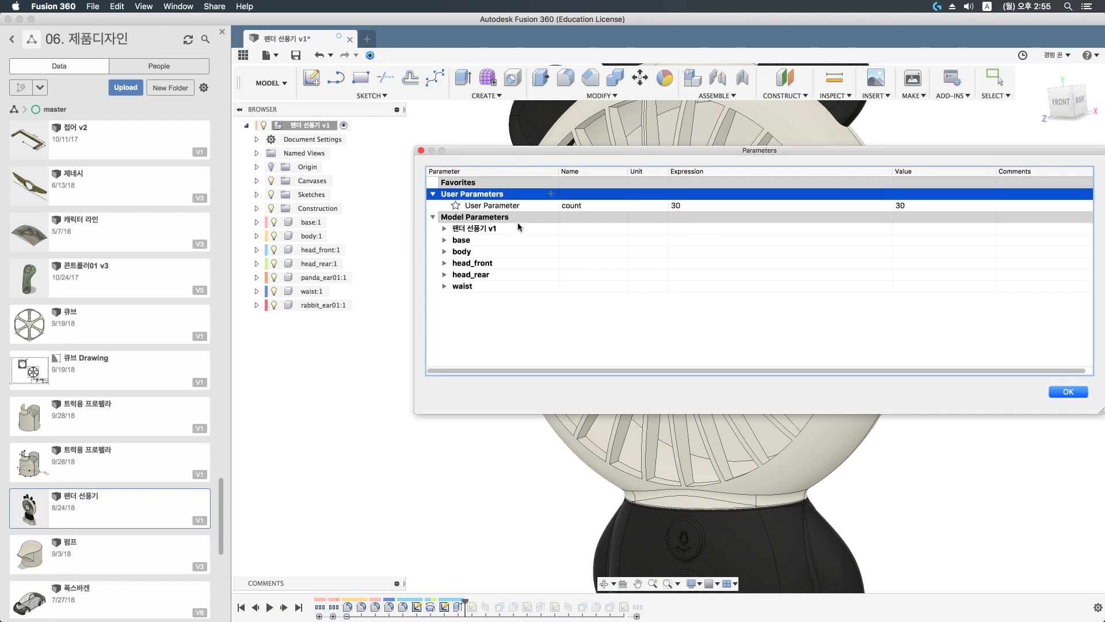
{"action": "left_click", "coordinate": [455, 206]}
Add a unitless user parameter 'rearcount' = 30, then reopen the fan-slot sketch
{"action": "left_click", "coordinate": [551, 205]}
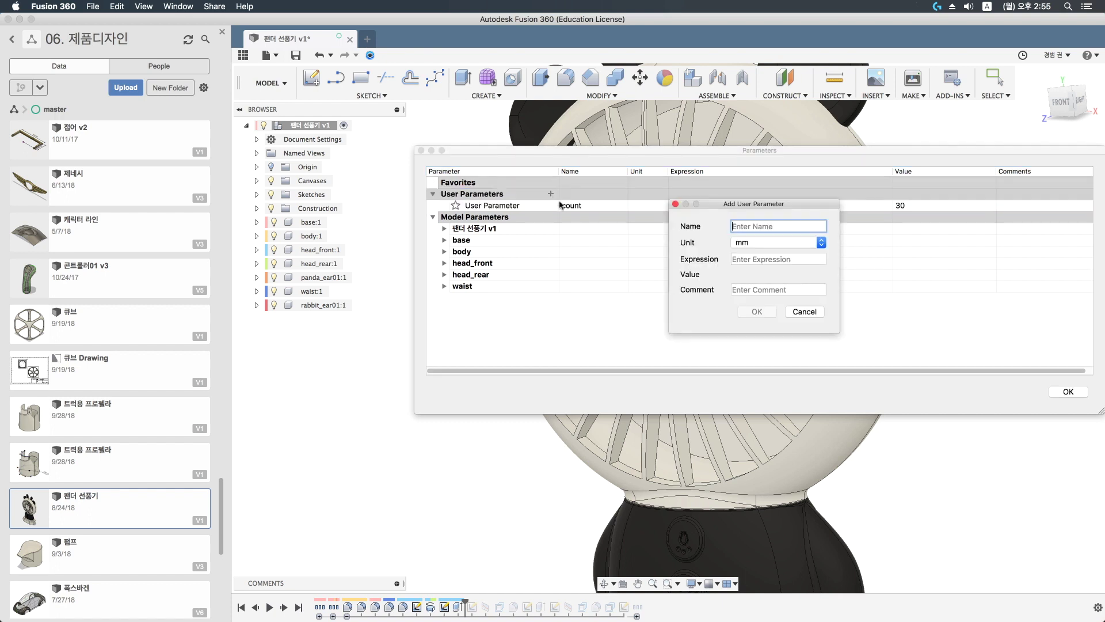
{"action": "type", "text": "rearcount"}
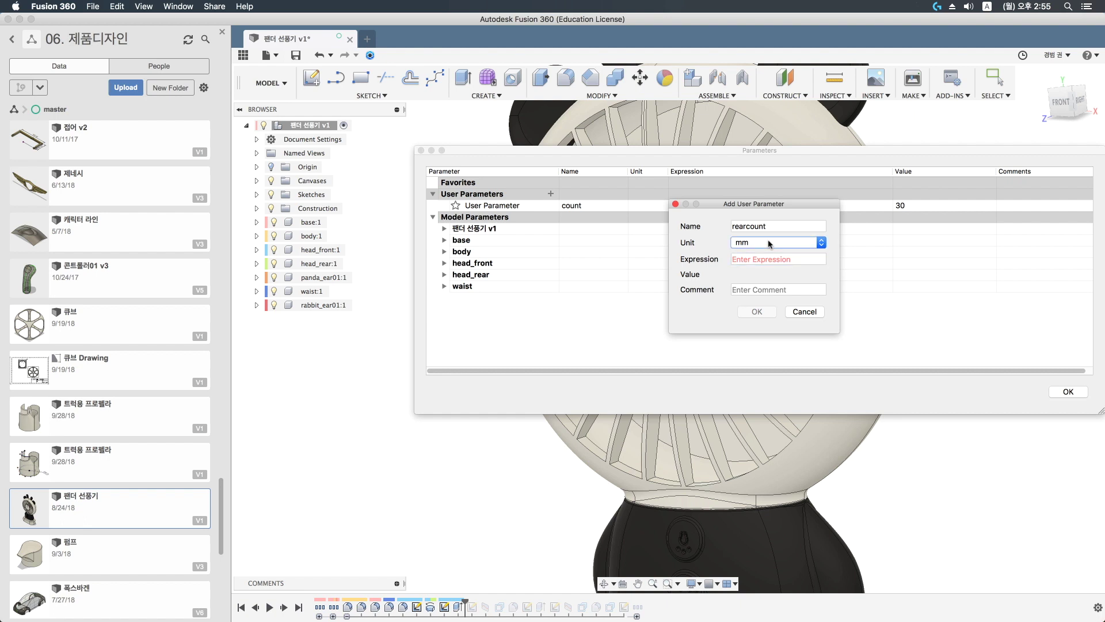
{"action": "left_click", "coordinate": [769, 244]}
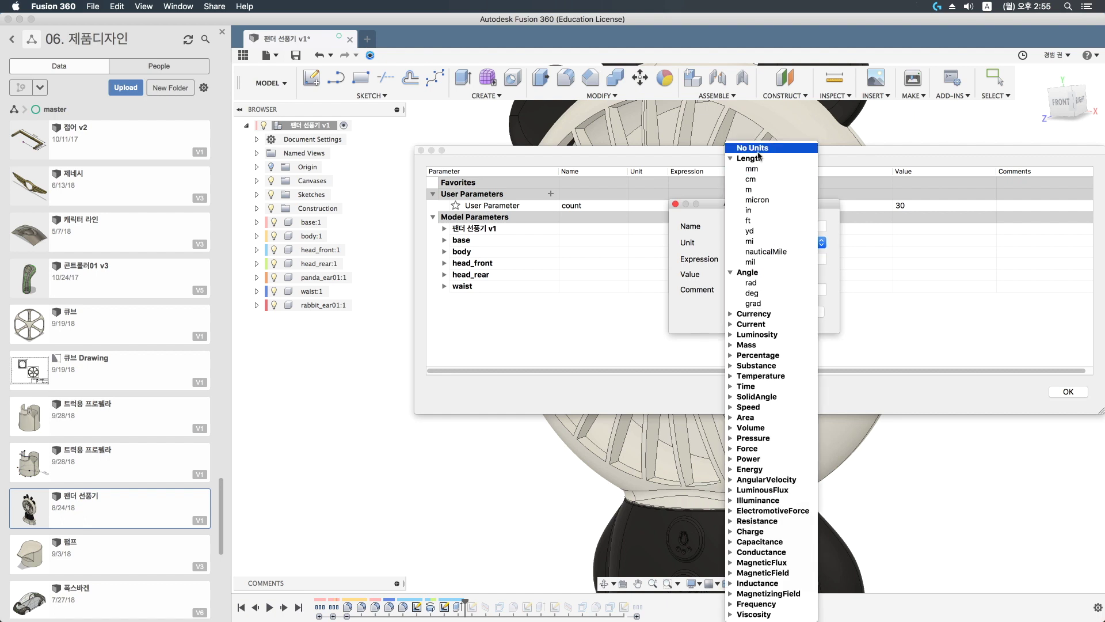
{"action": "left_click", "coordinate": [760, 151]}
{"action": "left_click", "coordinate": [756, 259]}
{"action": "type", "text": "30"}
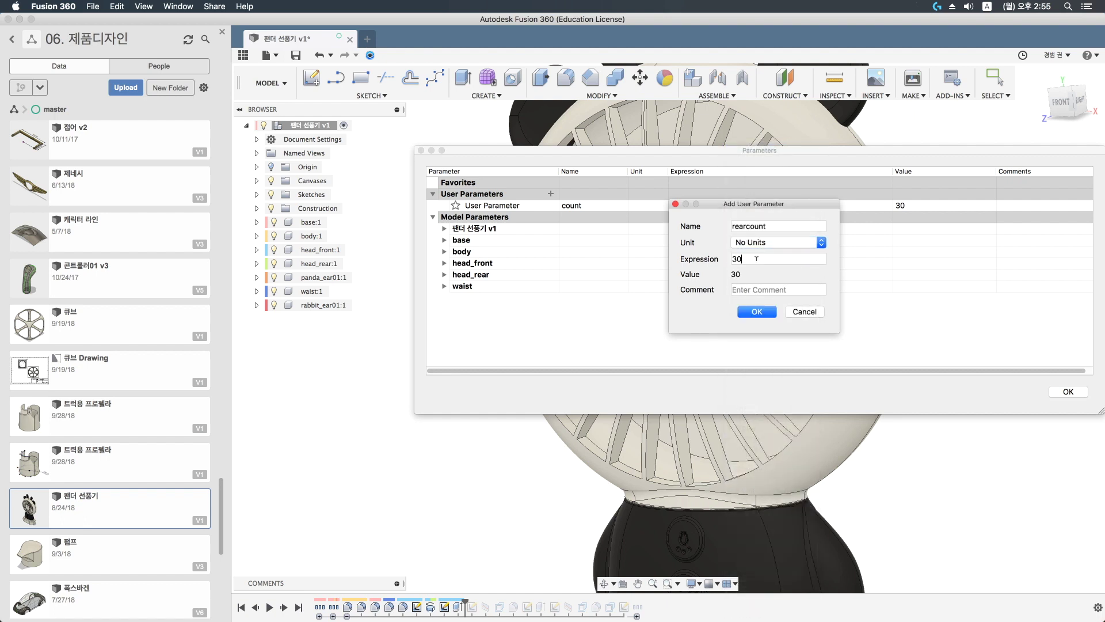
{"action": "key", "text": "Return"}
{"action": "left_click", "coordinate": [461, 494]}
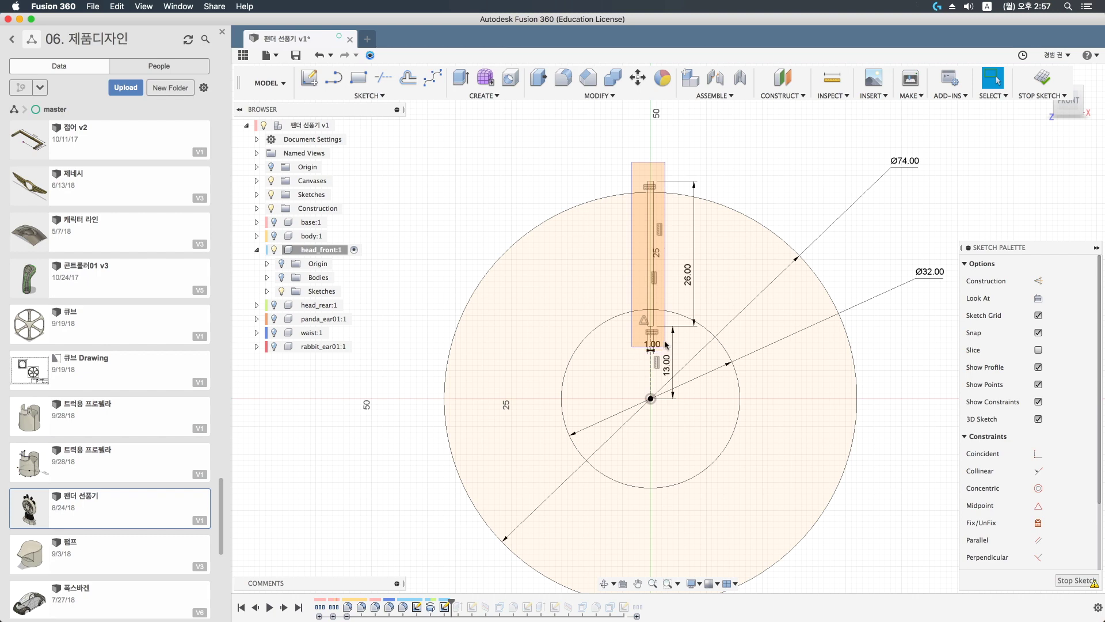
Use Move/Copy to shift the vertical slot right and rotate it to lean clockwise
{"action": "left_click", "coordinate": [665, 344]}
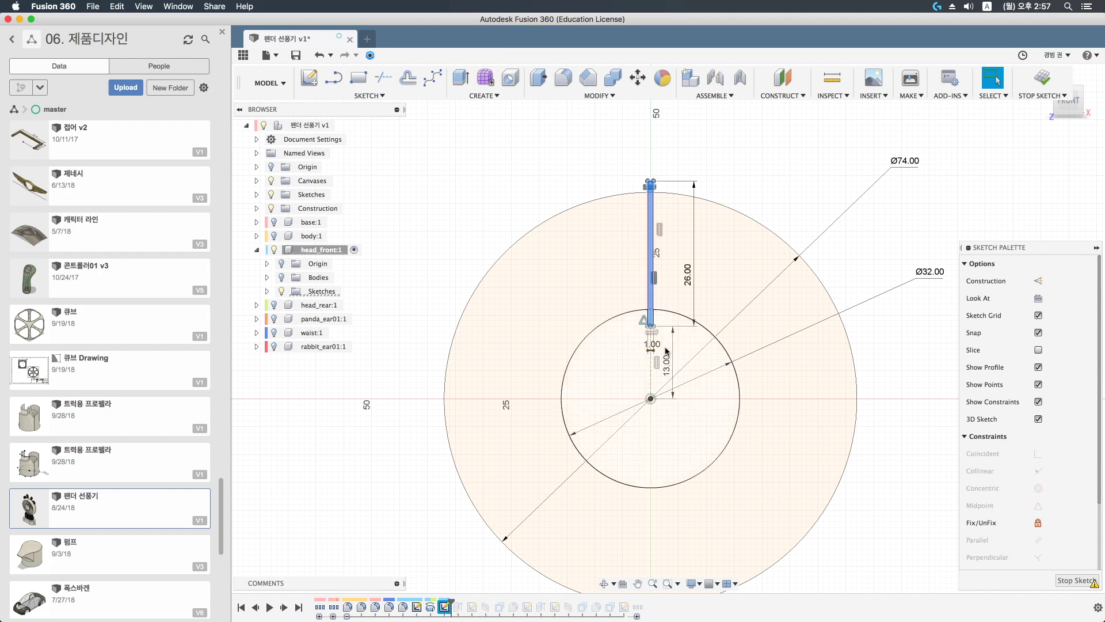
{"action": "key", "text": "m"}
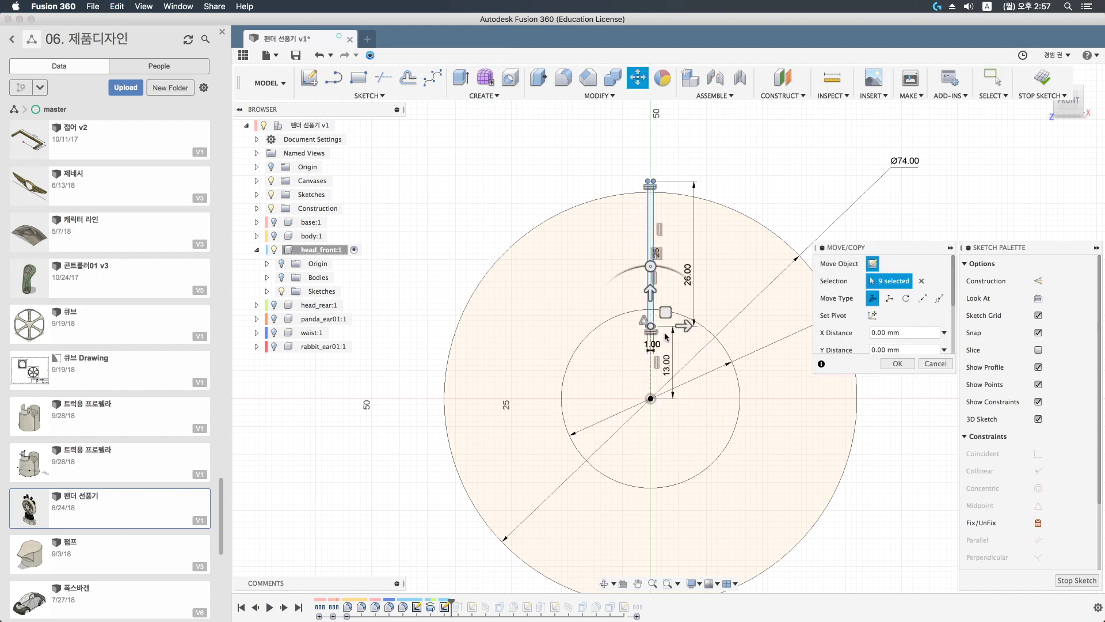
{"action": "left_click_drag", "start_coordinate": [665, 314], "coordinate": [749, 299]}
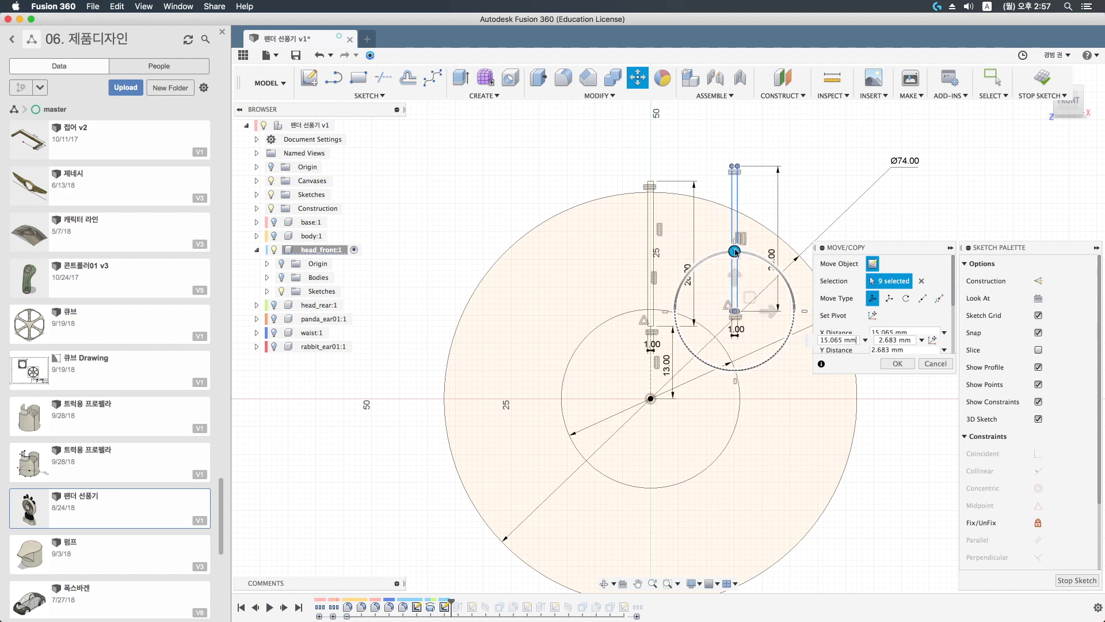
{"action": "left_click_drag", "start_coordinate": [735, 251], "coordinate": [769, 266]}
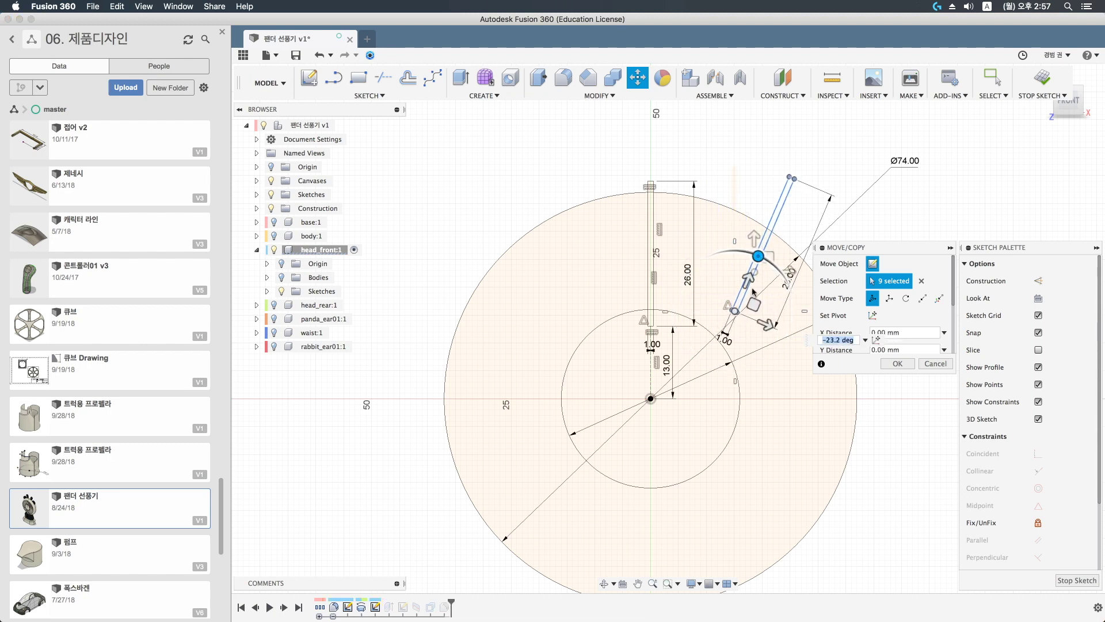
{"action": "left_click_drag", "start_coordinate": [751, 307], "coordinate": [715, 333]}
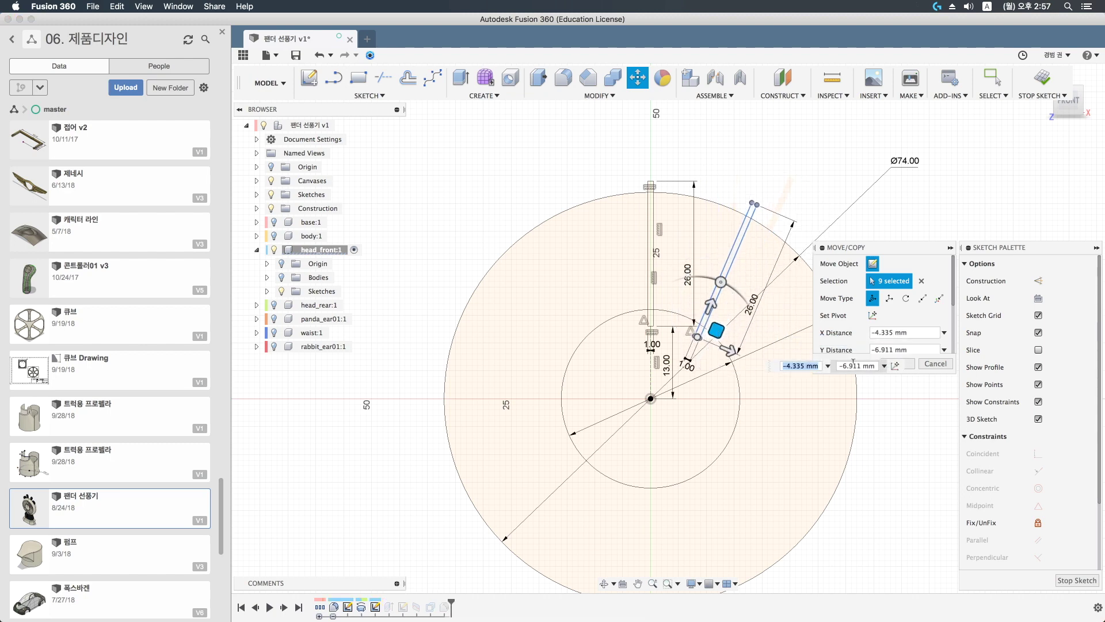
{"action": "left_click", "coordinate": [921, 364]}
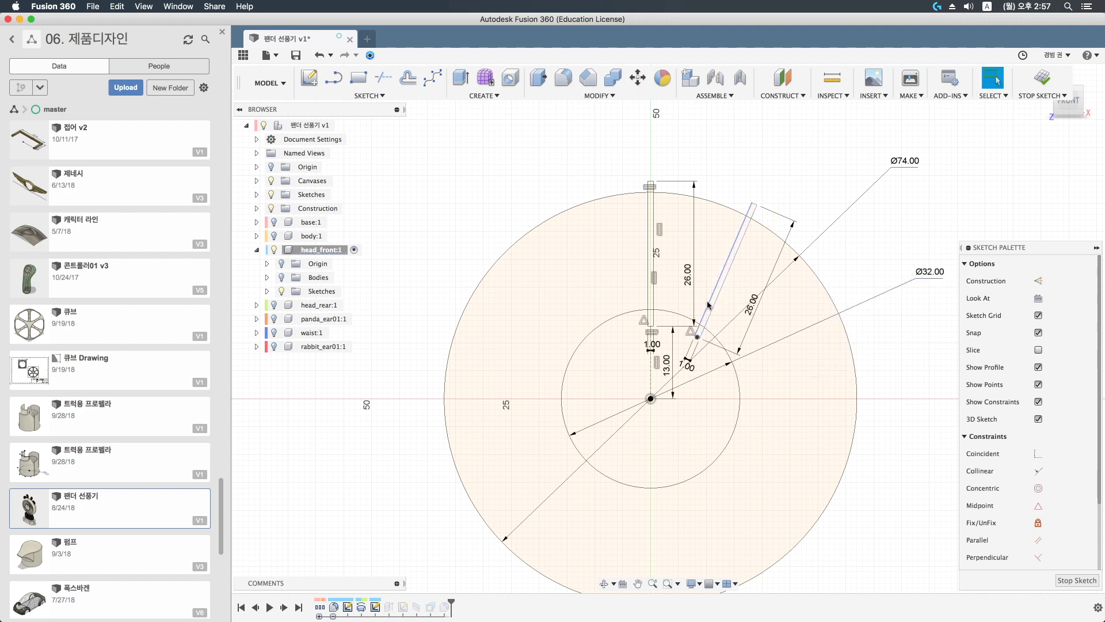
Draw a construction line from the tilted slot's lower end to the sketch centre
{"action": "scroll", "coordinate": [709, 305], "scroll_direction": "up", "scroll_amount": 3}
{"action": "scroll", "coordinate": [668, 438], "scroll_direction": "up", "scroll_amount": 2}
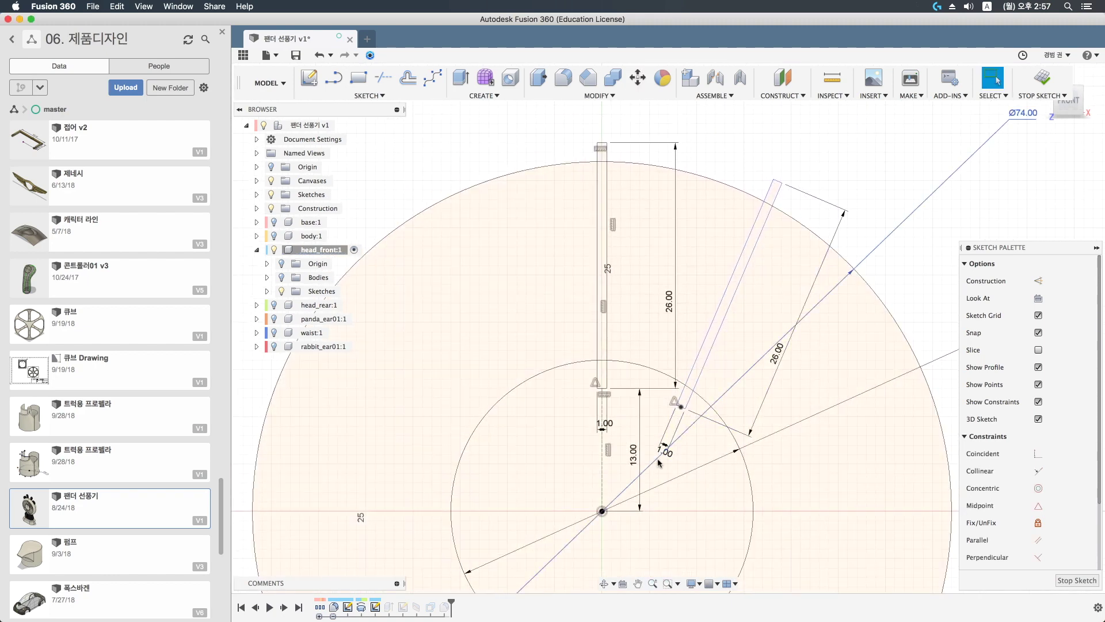
{"action": "scroll", "coordinate": [659, 462], "scroll_direction": "down", "scroll_amount": 2}
{"action": "left_click", "coordinate": [334, 77]}
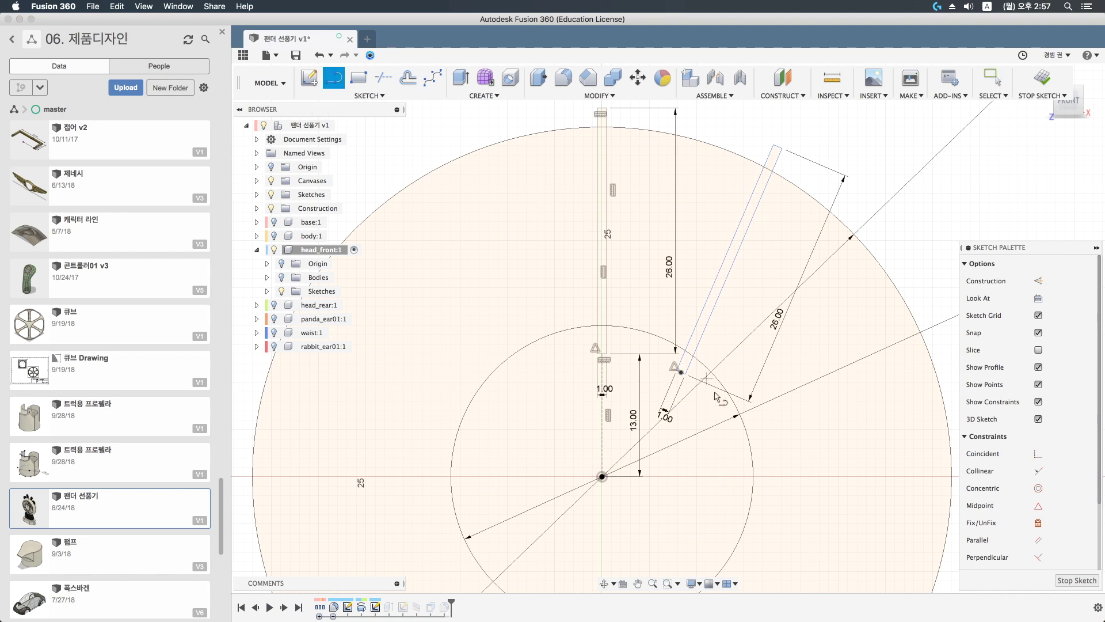
{"action": "scroll", "coordinate": [693, 384], "scroll_direction": "up", "scroll_amount": 2}
{"action": "scroll", "coordinate": [693, 384], "scroll_direction": "up", "scroll_amount": 1}
{"action": "left_click", "coordinate": [673, 365]}
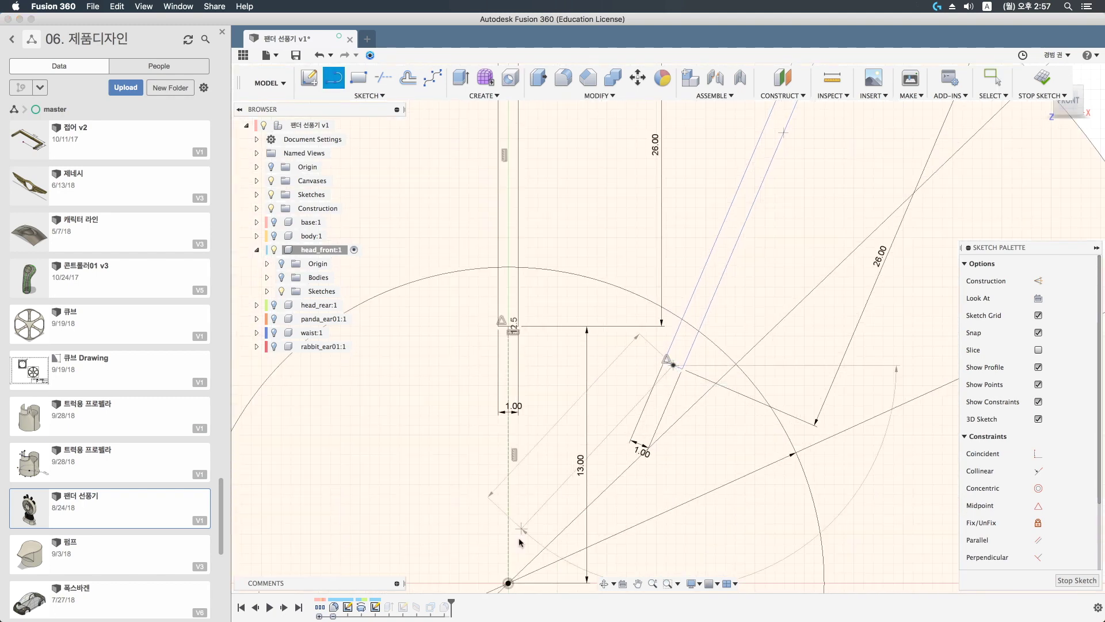
{"action": "left_click", "coordinate": [509, 583]}
{"action": "key", "text": "Escape"}
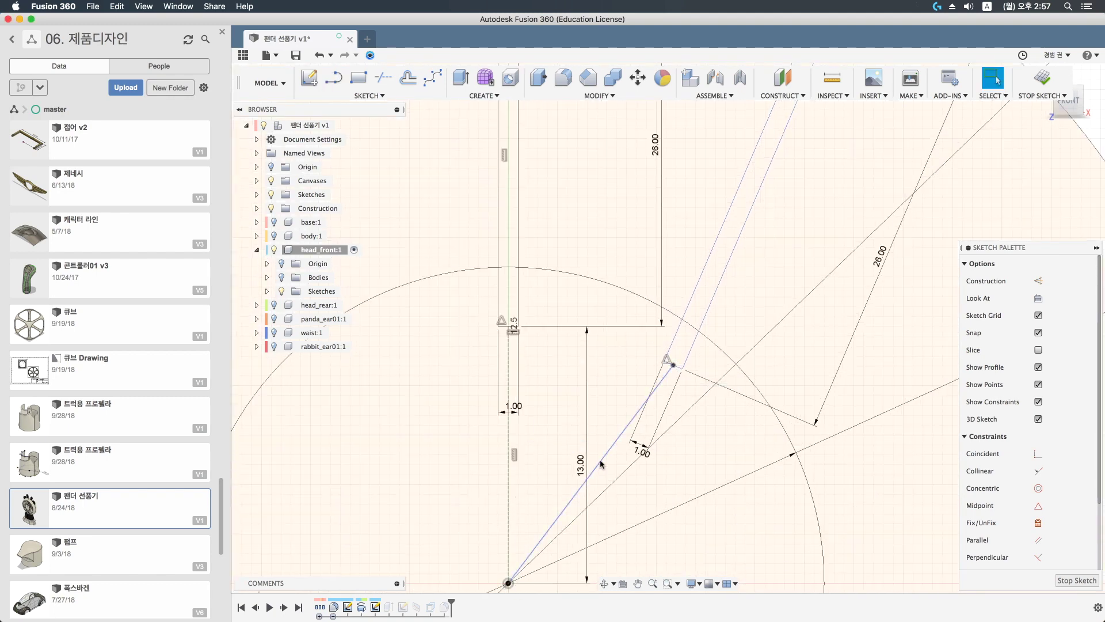
{"action": "left_click", "coordinate": [542, 539]}
{"action": "left_click", "coordinate": [1039, 282]}
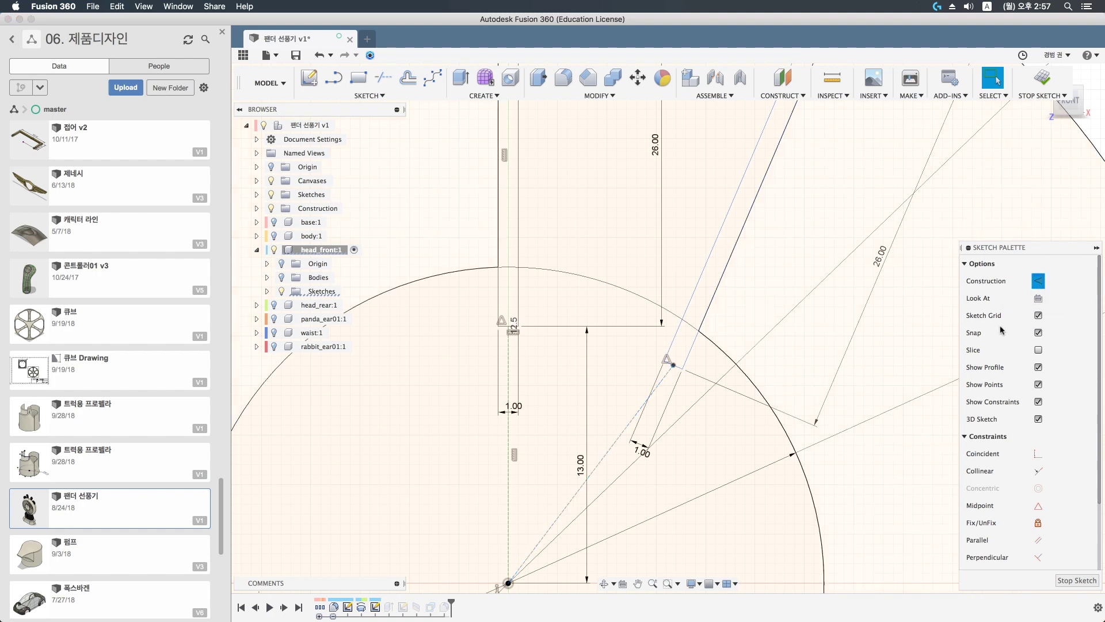
Constrain the tilted slot's short end perpendicular to its side
{"action": "scroll", "coordinate": [1051, 514], "scroll_direction": "down", "scroll_amount": 3}
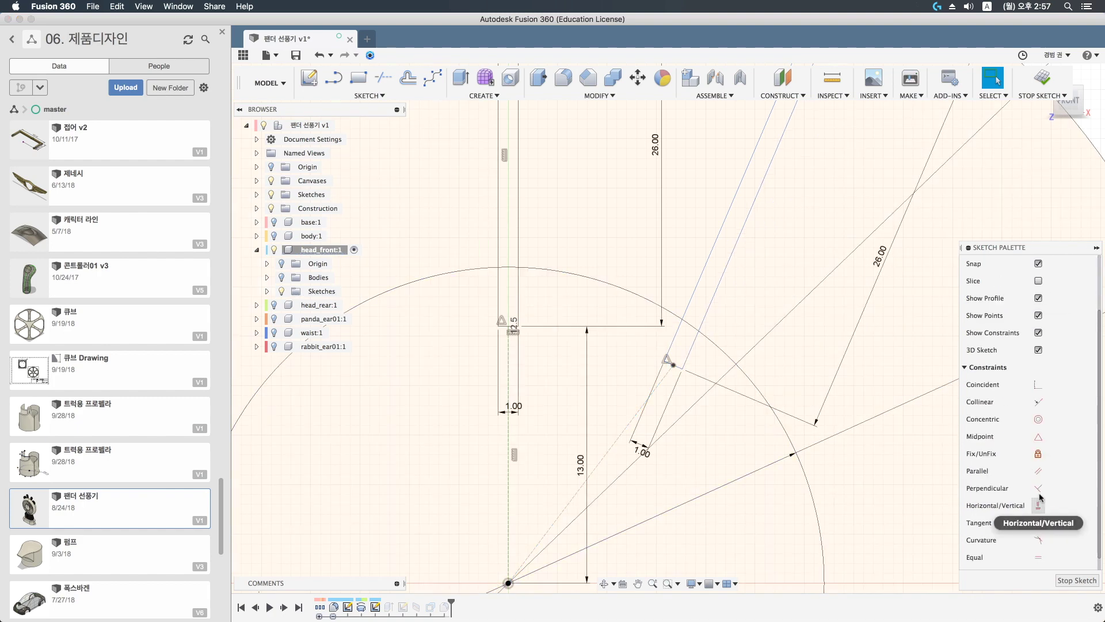
{"action": "left_click", "coordinate": [1039, 488]}
{"action": "scroll", "coordinate": [693, 354], "scroll_direction": "up", "scroll_amount": 2}
{"action": "scroll", "coordinate": [693, 355], "scroll_direction": "up", "scroll_amount": 3}
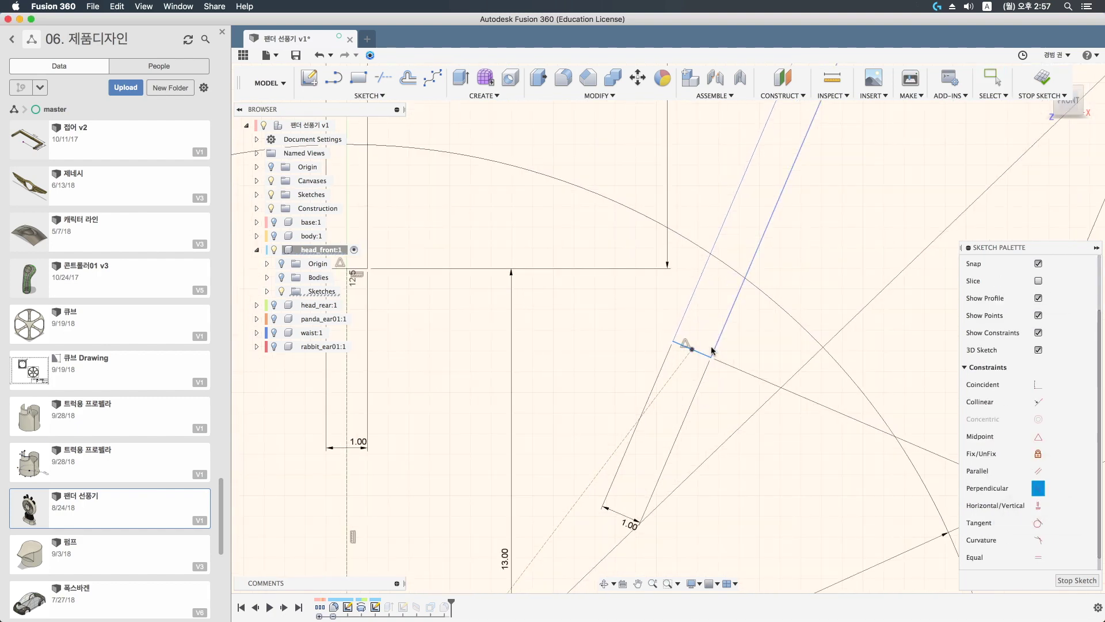
{"action": "left_click", "coordinate": [706, 350]}
{"action": "scroll", "coordinate": [681, 346], "scroll_direction": "down", "scroll_amount": 3}
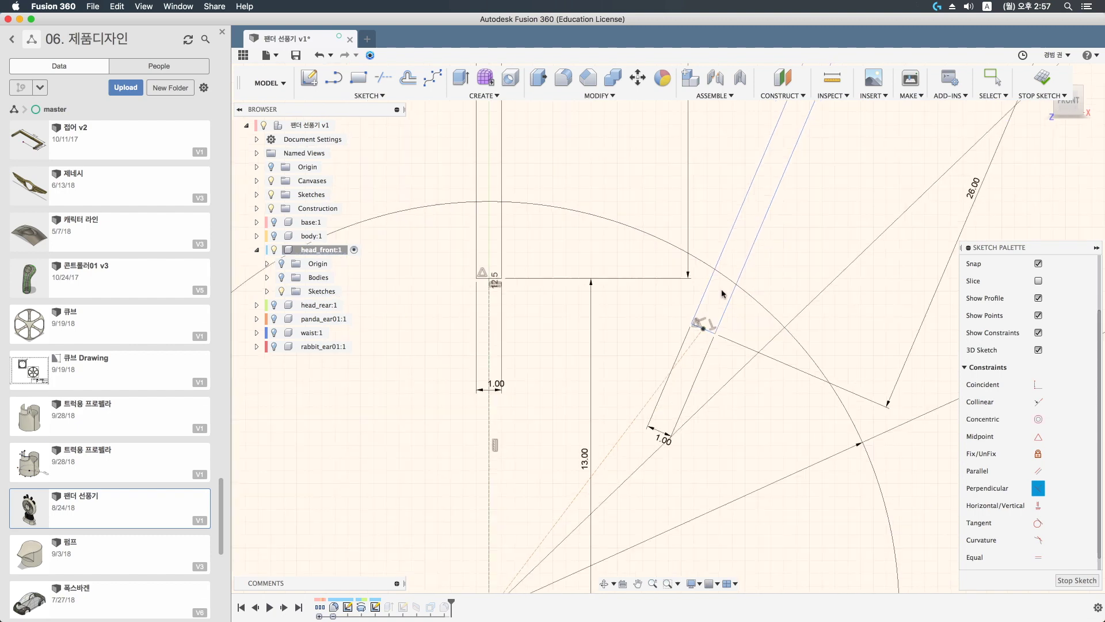
{"action": "middle_click_drag", "start_coordinate": [681, 345], "coordinate": [731, 279]}
{"action": "scroll", "coordinate": [732, 279], "scroll_direction": "up", "scroll_amount": 5}
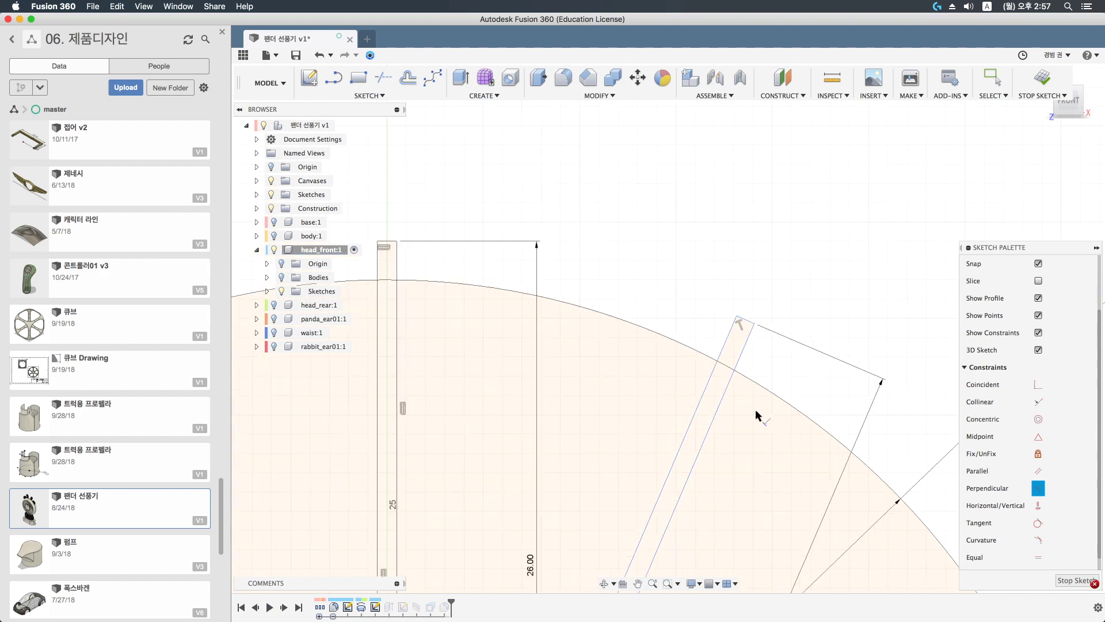
{"action": "mouse_move", "coordinate": [750, 296]}
{"action": "middle_mouse_down"}
{"action": "mouse_move", "coordinate": [753, 381]}
{"action": "mouse_move", "coordinate": [766, 244]}
{"action": "middle_mouse_up"}
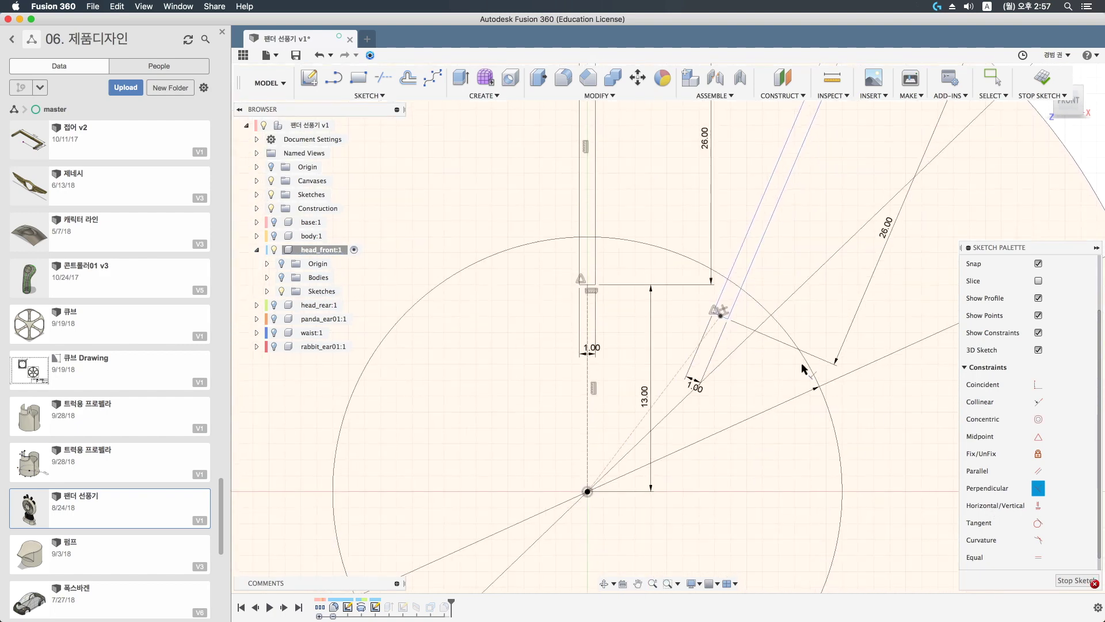
{"action": "scroll", "coordinate": [714, 323], "scroll_direction": "up", "scroll_amount": 5}
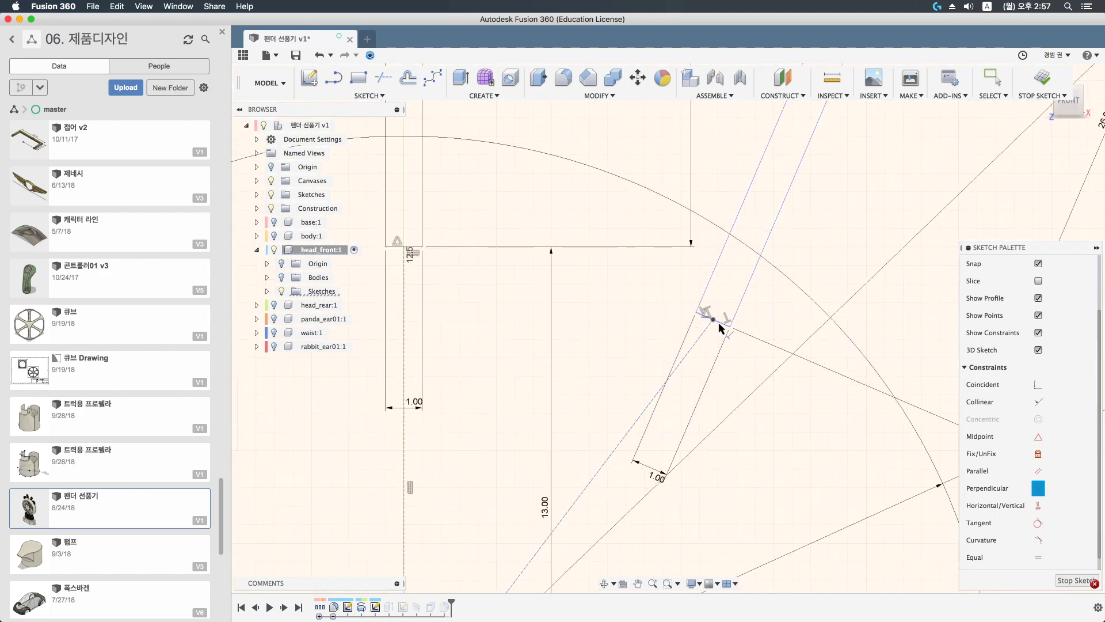
{"action": "scroll", "coordinate": [717, 331], "scroll_direction": "down", "scroll_amount": 3}
{"action": "scroll", "coordinate": [717, 331], "scroll_direction": "down", "scroll_amount": 3}
{"action": "mouse_move", "coordinate": [643, 500]}
{"action": "middle_mouse_down"}
{"action": "mouse_move", "coordinate": [682, 453]}
{"action": "mouse_move", "coordinate": [685, 518]}
{"action": "middle_mouse_up"}
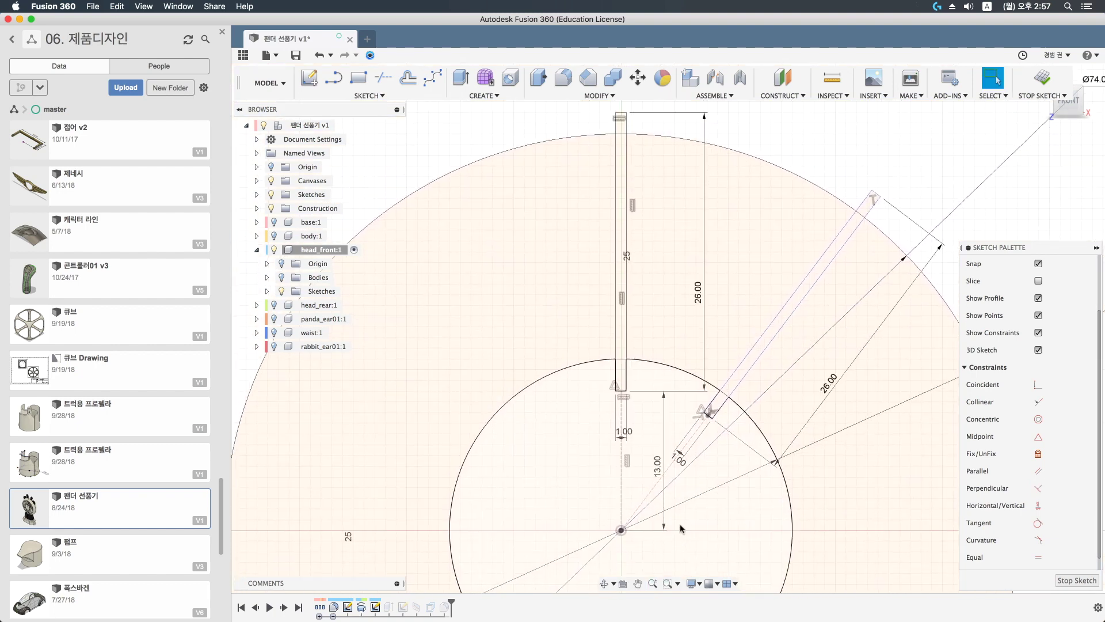
{"action": "scroll", "coordinate": [700, 437], "scroll_direction": "down", "scroll_amount": 3}
Delete the slanted slot's 26.00 dimension and make its side equal to the vertical slot's side
{"action": "middle_click_drag", "start_coordinate": [702, 437], "coordinate": [685, 464]}
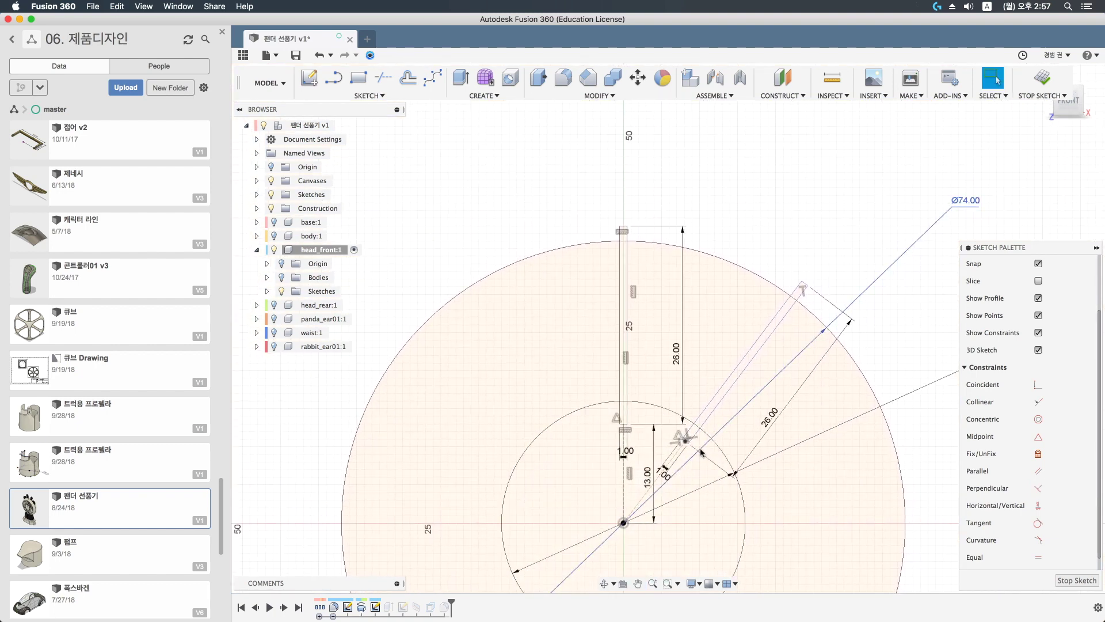
{"action": "left_click", "coordinate": [777, 419]}
{"action": "key", "text": "Delete"}
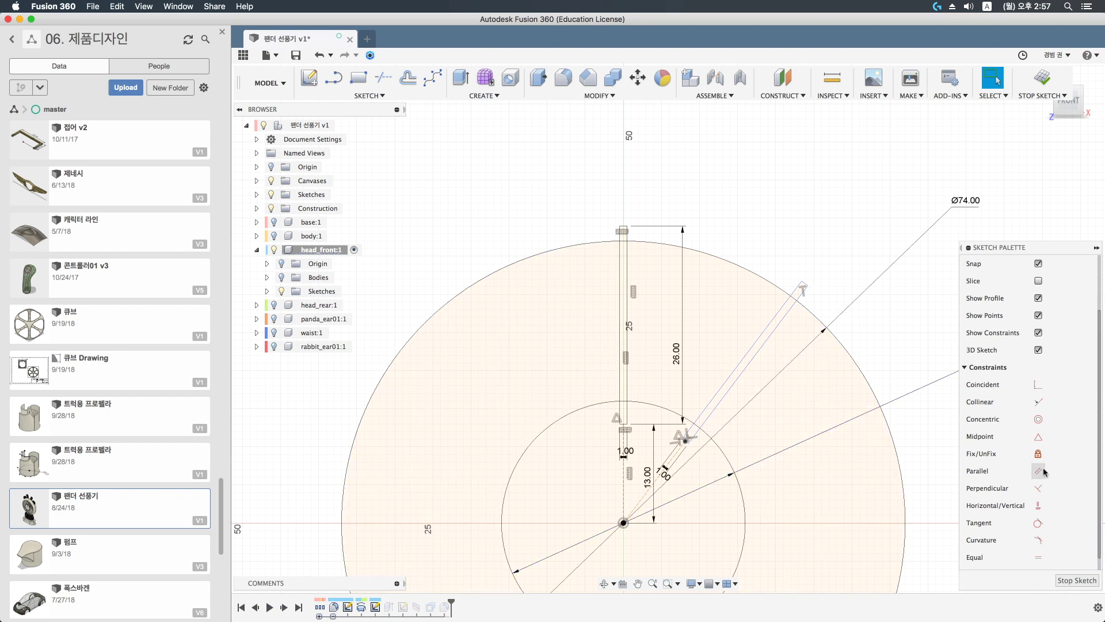
{"action": "scroll", "coordinate": [1039, 518], "scroll_direction": "down", "scroll_amount": 1}
{"action": "left_click", "coordinate": [1038, 543]}
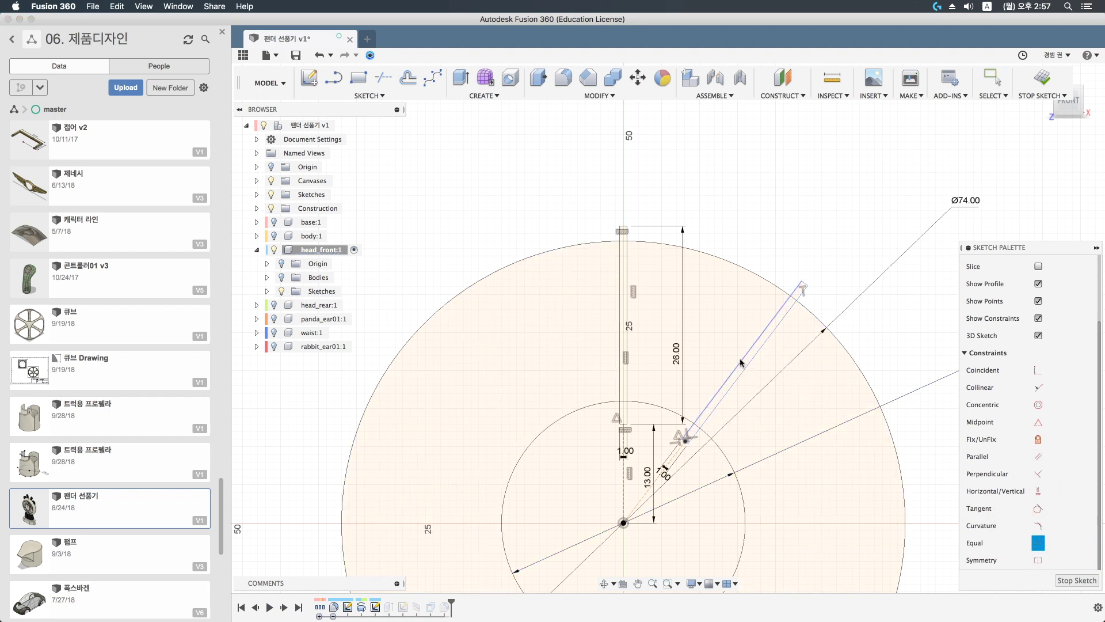
{"action": "left_click", "coordinate": [741, 363]}
{"action": "left_click", "coordinate": [629, 337]}
{"action": "scroll", "coordinate": [792, 317], "scroll_direction": "up", "scroll_amount": 2}
{"action": "key", "text": "Escape"}
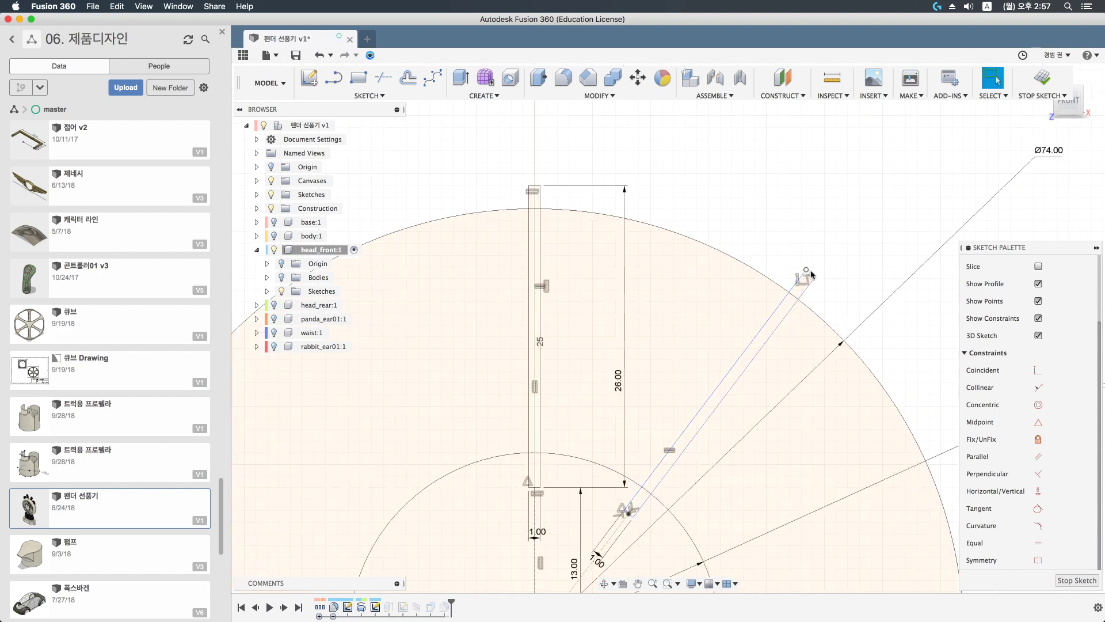
Swing the slanted slot's far end and place a 13.00 distance dimension beside it
{"action": "mouse_move", "coordinate": [812, 277]}
{"action": "left_mouse_down"}
{"action": "mouse_move", "coordinate": [770, 192]}
{"action": "mouse_move", "coordinate": [534, 184]}
{"action": "mouse_move", "coordinate": [647, 172]}
{"action": "mouse_move", "coordinate": [751, 235]}
{"action": "left_mouse_up"}
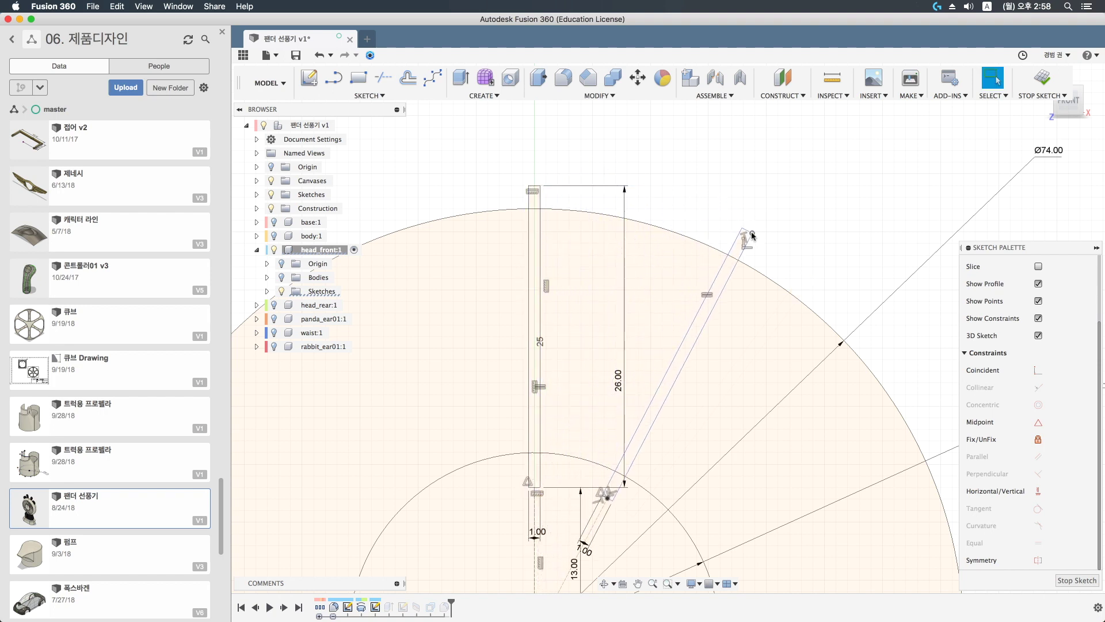
{"action": "scroll", "coordinate": [605, 201], "scroll_direction": "down", "scroll_amount": 2}
{"action": "scroll", "coordinate": [604, 202], "scroll_direction": "down", "scroll_amount": 2}
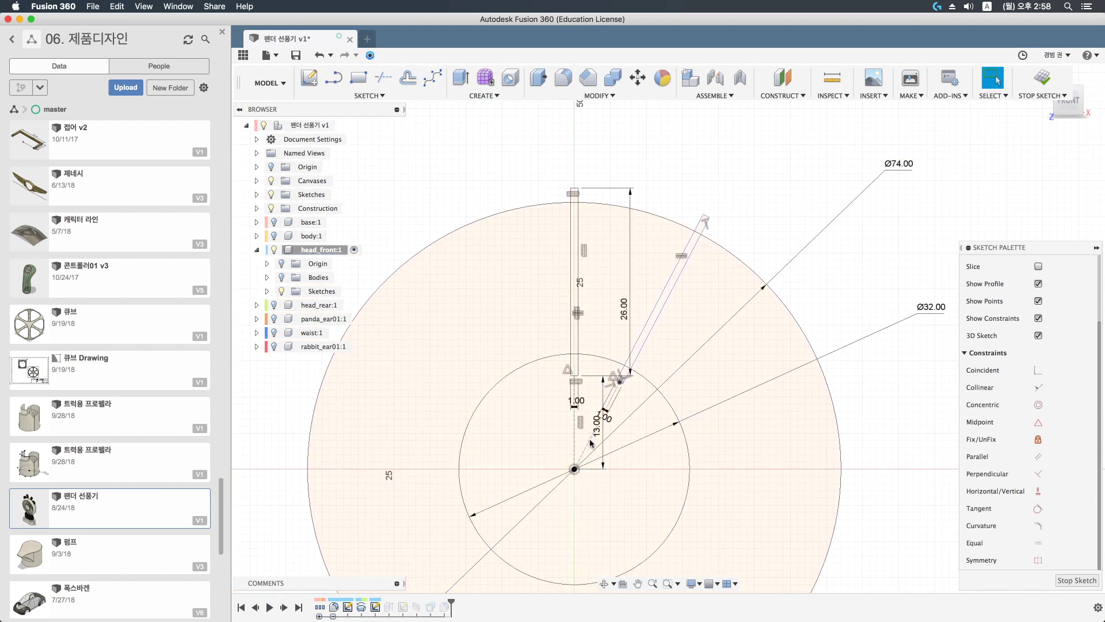
{"action": "scroll", "coordinate": [592, 443], "scroll_direction": "up", "scroll_amount": 2}
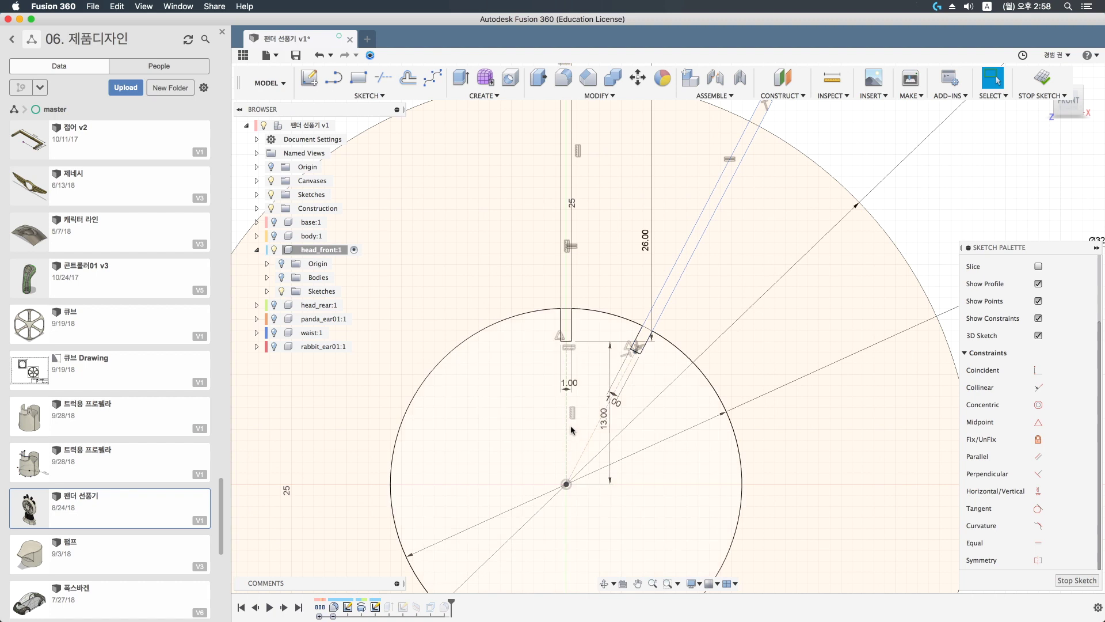
{"action": "key", "text": "d"}
{"action": "left_click", "coordinate": [526, 426]}
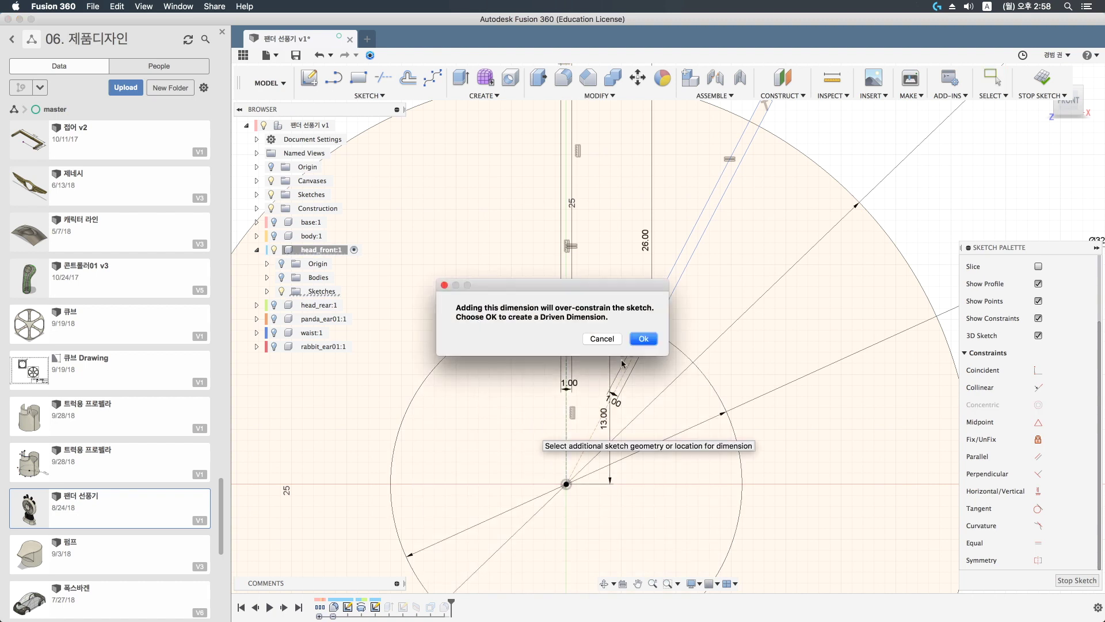
{"action": "left_click", "coordinate": [602, 338]}
{"action": "left_click", "coordinate": [519, 431]}
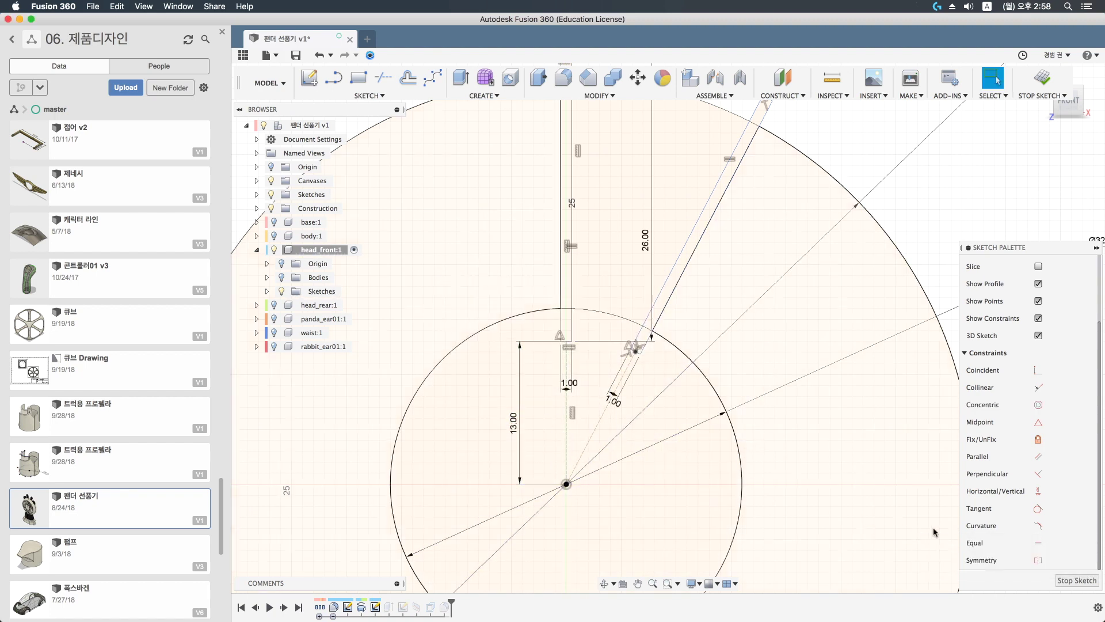
Make the slanted slot's centre line equal to the vertical one, undoing a trial rotation
{"action": "left_click", "coordinate": [1038, 543]}
{"action": "left_click", "coordinate": [565, 425]}
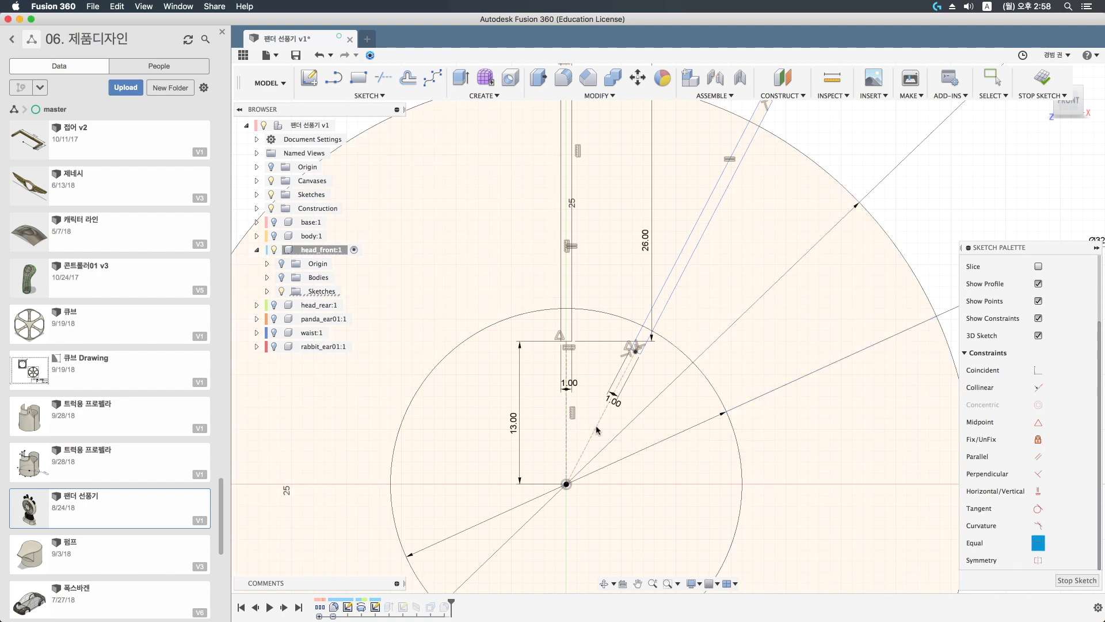
{"action": "left_click", "coordinate": [595, 426]}
{"action": "key", "text": "Escape"}
{"action": "scroll", "coordinate": [577, 389], "scroll_direction": "down", "scroll_amount": 3}
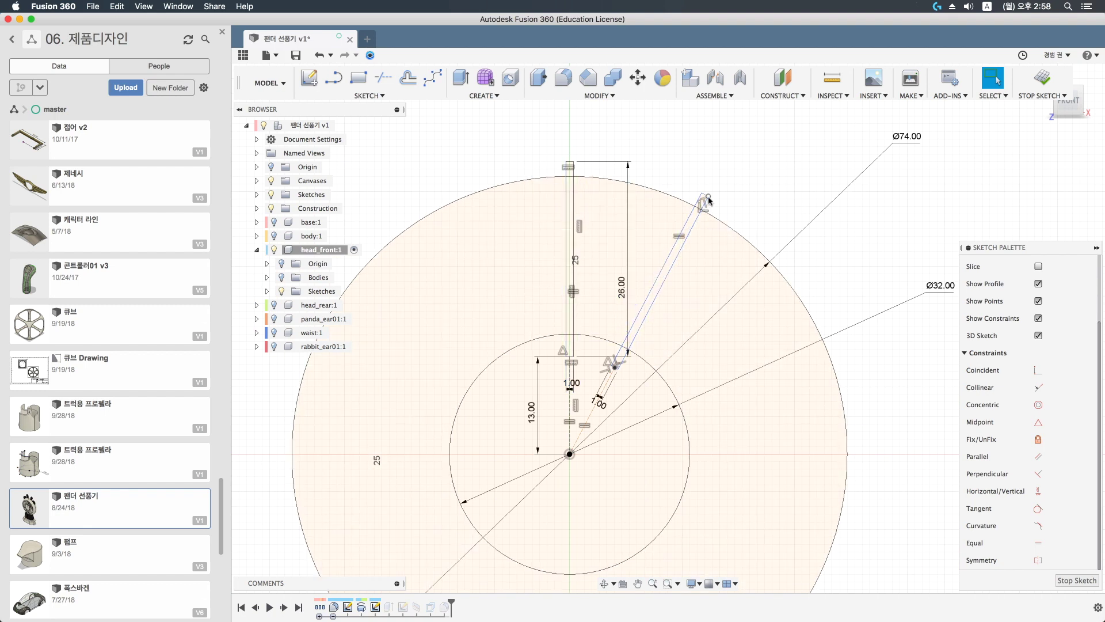
{"action": "mouse_move", "coordinate": [709, 200]}
{"action": "left_mouse_down"}
{"action": "mouse_move", "coordinate": [663, 196]}
{"action": "mouse_move", "coordinate": [756, 145]}
{"action": "mouse_move", "coordinate": [846, 420]}
{"action": "left_mouse_up"}
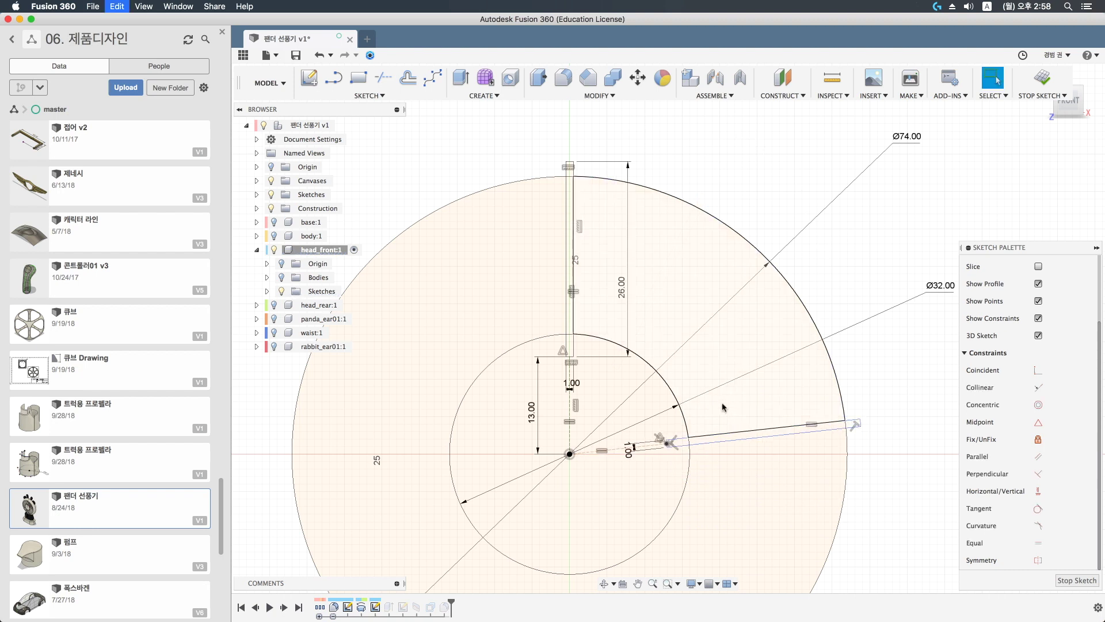
{"action": "key", "text": "ctrl+z"}
Add a 27.6° angle dimension between the vertical and slanted slot lines
{"action": "key", "text": "d"}
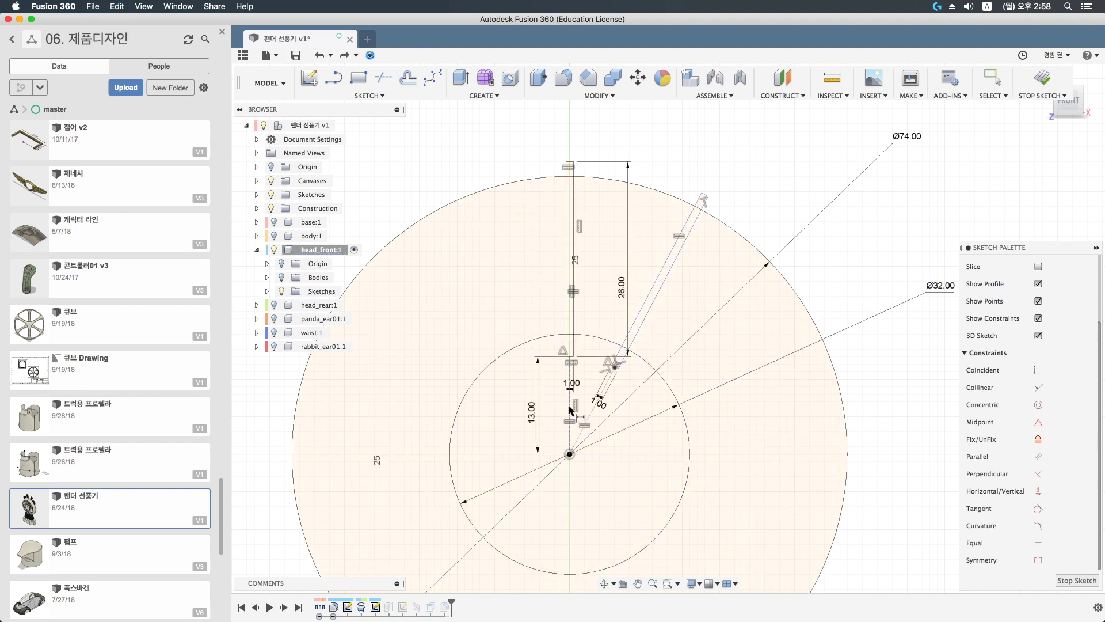
{"action": "left_click", "coordinate": [624, 346]}
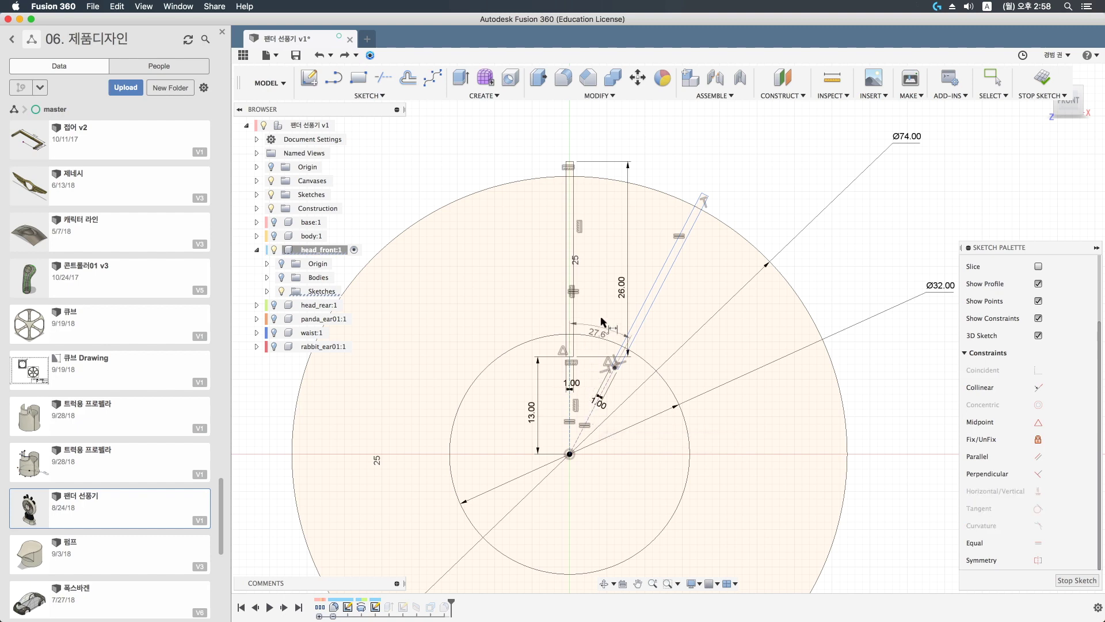
{"action": "left_click", "coordinate": [571, 322]}
{"action": "left_click", "coordinate": [601, 317]}
{"action": "scroll", "coordinate": [596, 341], "scroll_direction": "up", "scroll_amount": 2}
{"action": "key", "text": "Escape"}
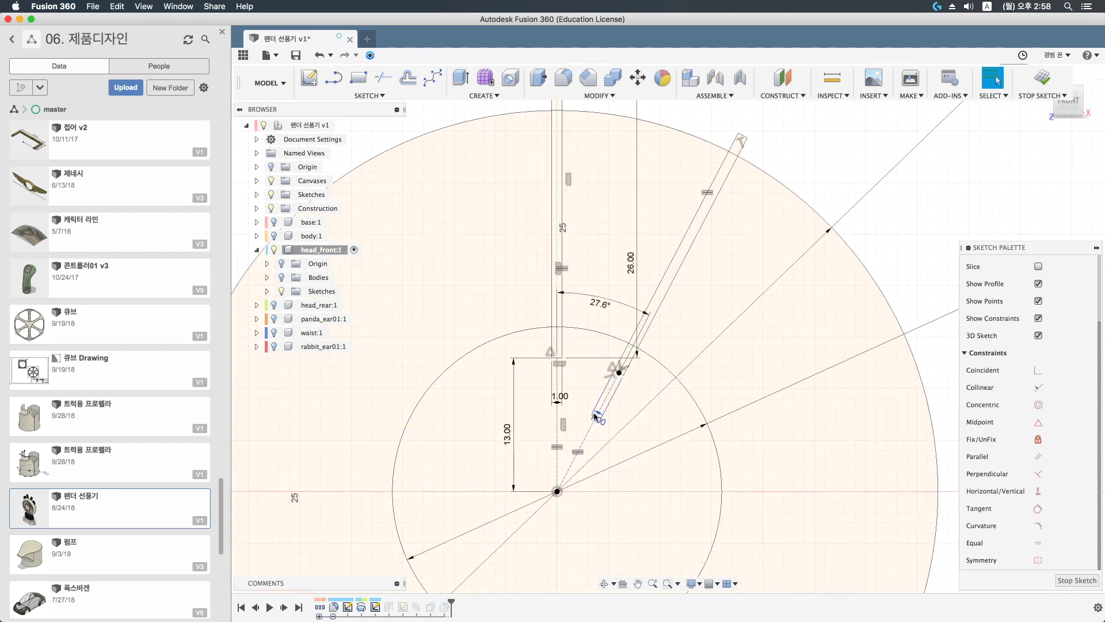
{"action": "scroll", "coordinate": [602, 426], "scroll_direction": "down", "scroll_amount": 2}
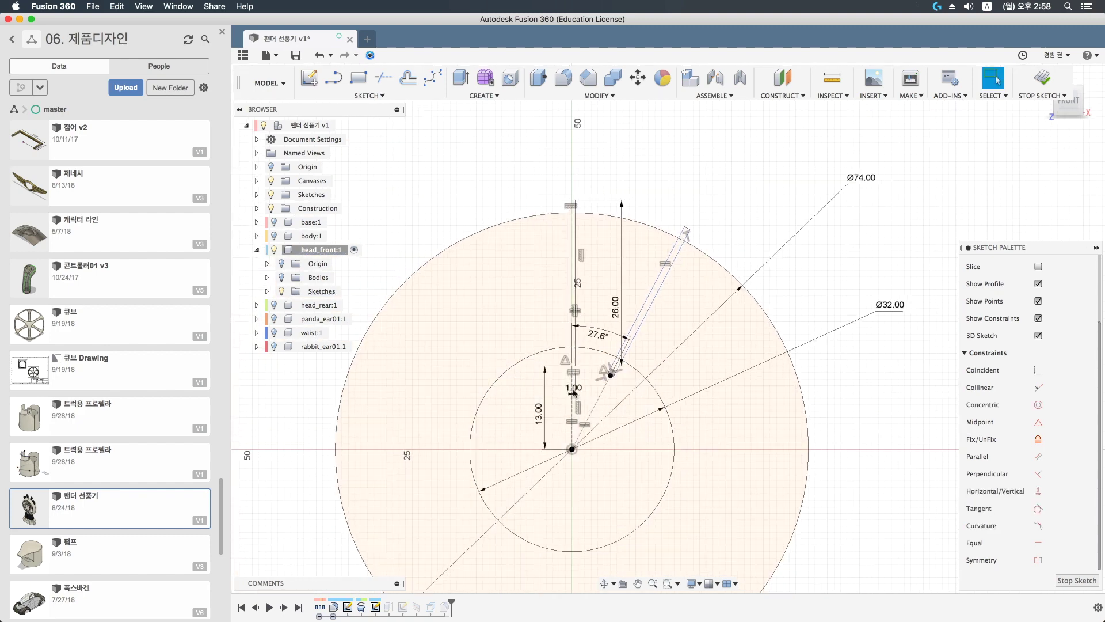
{"action": "scroll", "coordinate": [583, 384], "scroll_direction": "up", "scroll_amount": 3}
Make the slanted slot's short end equal to the 1.00 width line
{"action": "left_click", "coordinate": [1038, 542]}
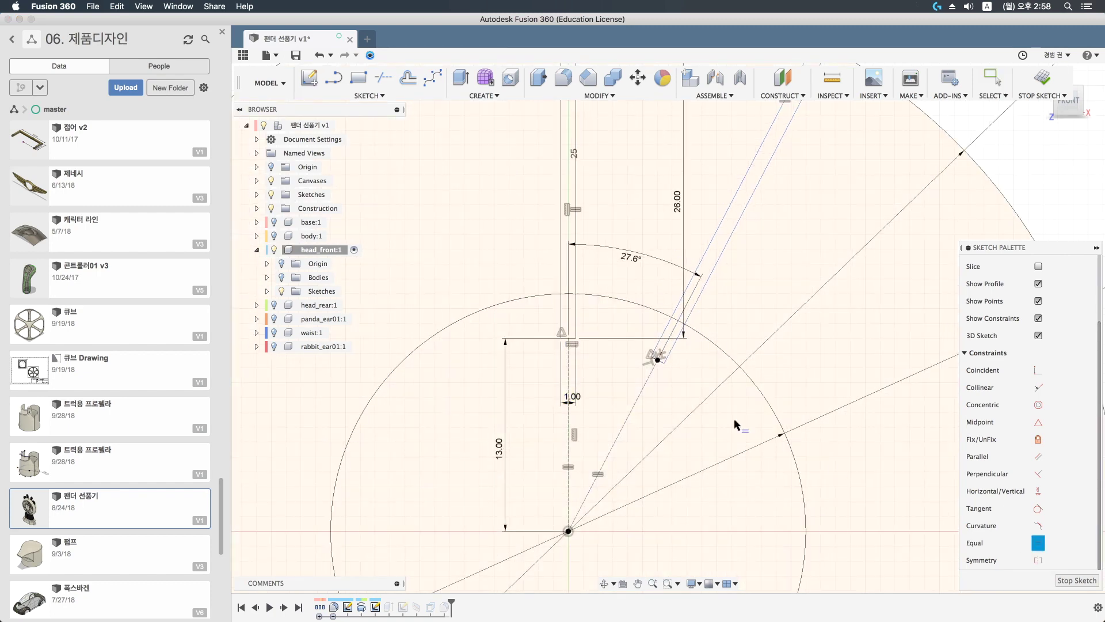
{"action": "scroll", "coordinate": [552, 336], "scroll_direction": "up", "scroll_amount": 1}
{"action": "scroll", "coordinate": [543, 335], "scroll_direction": "up", "scroll_amount": 1}
{"action": "left_click", "coordinate": [544, 335]}
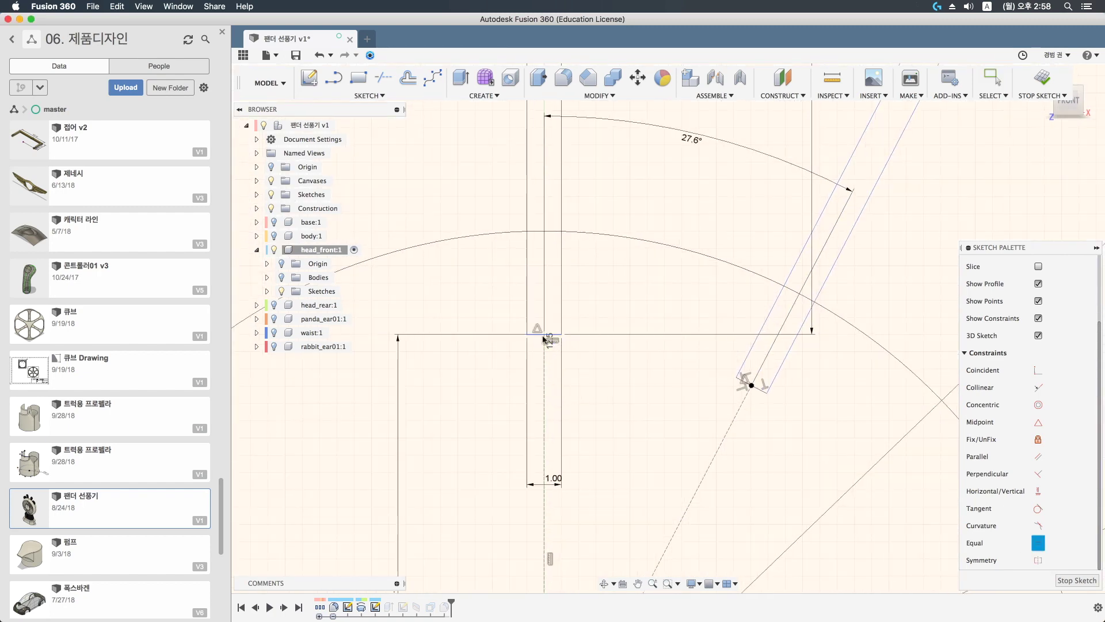
{"action": "left_click", "coordinate": [758, 394]}
{"action": "scroll", "coordinate": [749, 386], "scroll_direction": "down", "scroll_amount": 2}
{"action": "scroll", "coordinate": [668, 455], "scroll_direction": "down", "scroll_amount": 2}
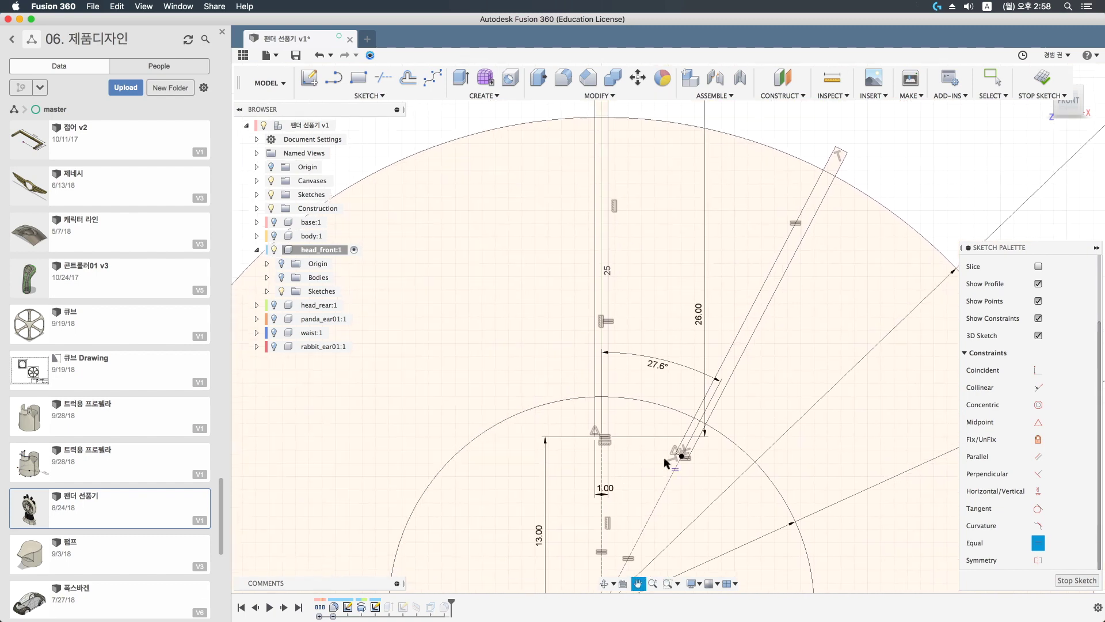
{"action": "scroll", "coordinate": [705, 393], "scroll_direction": "down", "scroll_amount": 2}
{"action": "key", "text": "Escape"}
{"action": "scroll", "coordinate": [705, 394], "scroll_direction": "down", "scroll_amount": 3}
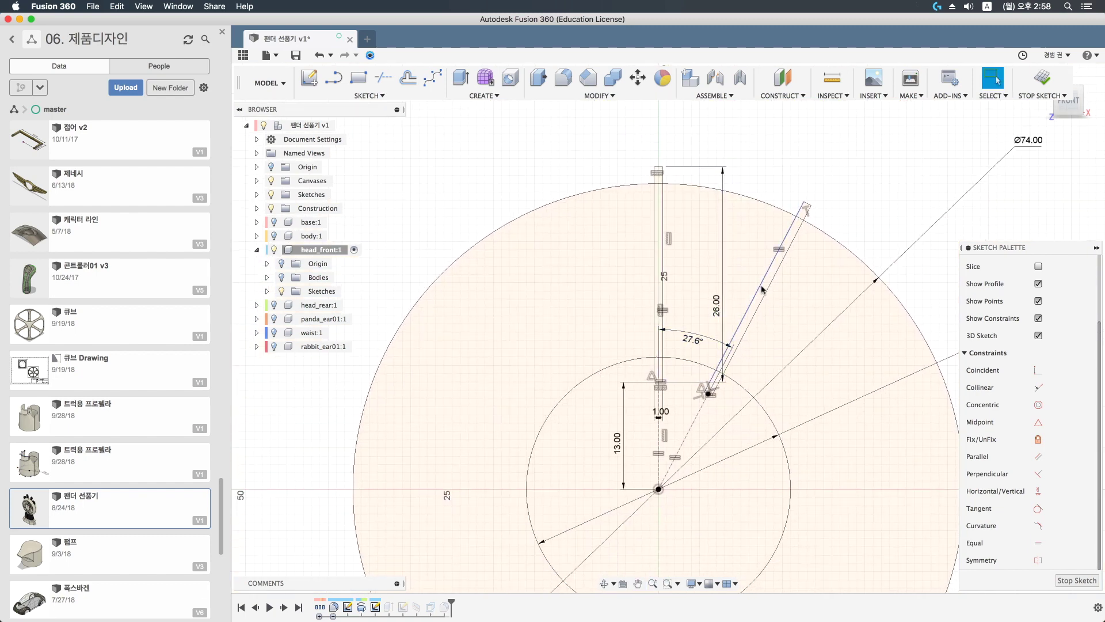
{"action": "key", "text": "Escape"}
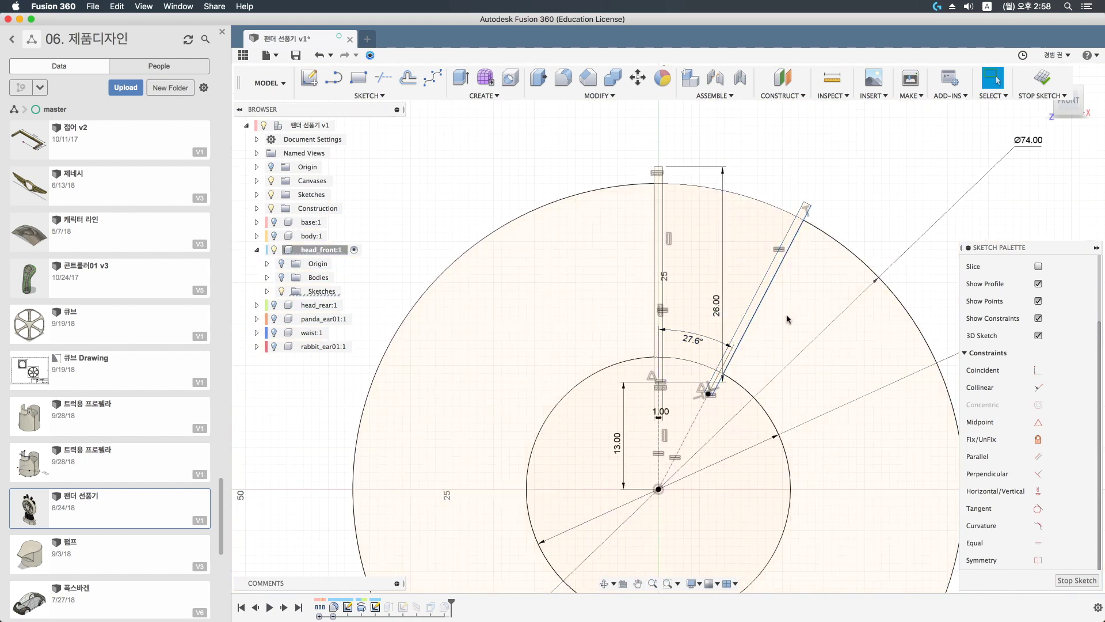
Set the slot angle dimension to the expression 360/count
{"action": "double_click", "coordinate": [690, 338]}
{"action": "type", "text": "/count"}
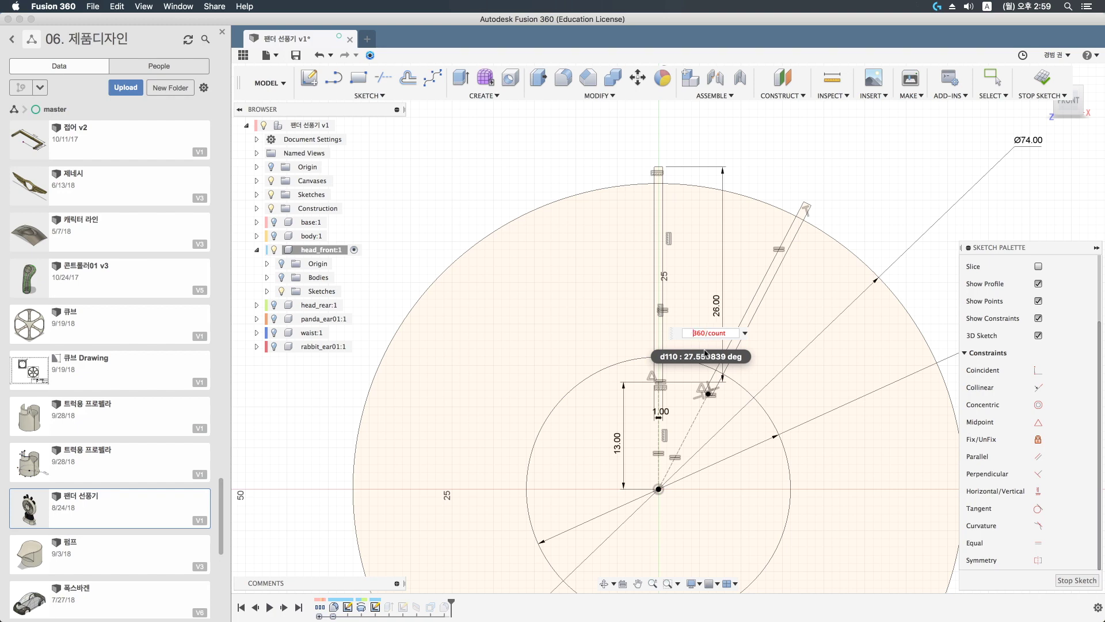
{"action": "key", "text": "Return"}
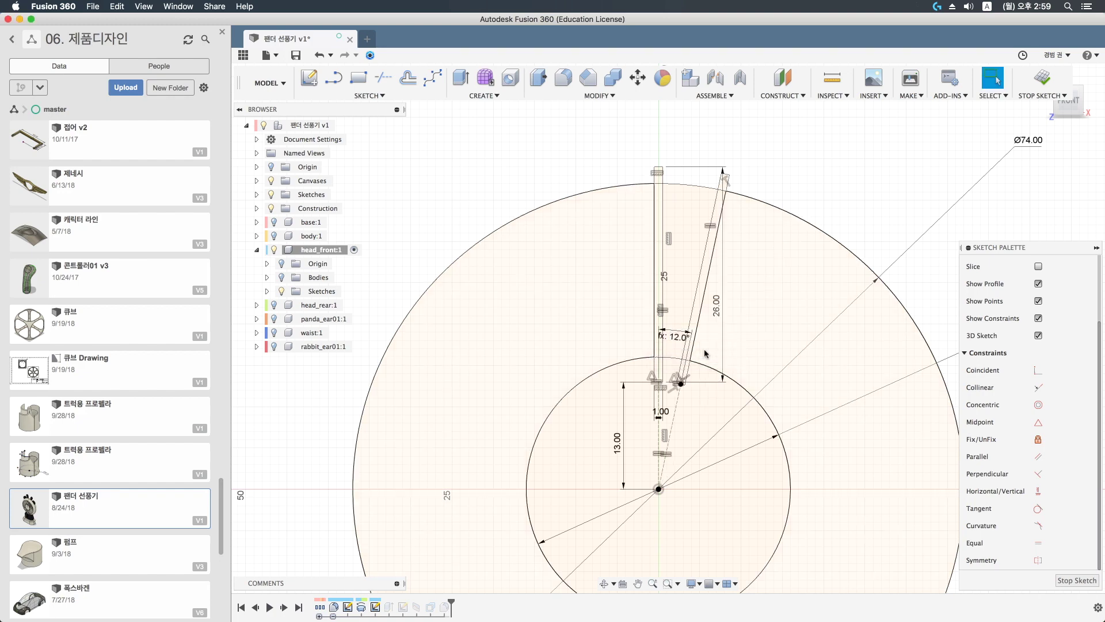
{"action": "scroll", "coordinate": [737, 342], "scroll_direction": "down", "scroll_amount": 1}
{"action": "middle_click_drag", "start_coordinate": [737, 341], "coordinate": [678, 276]}
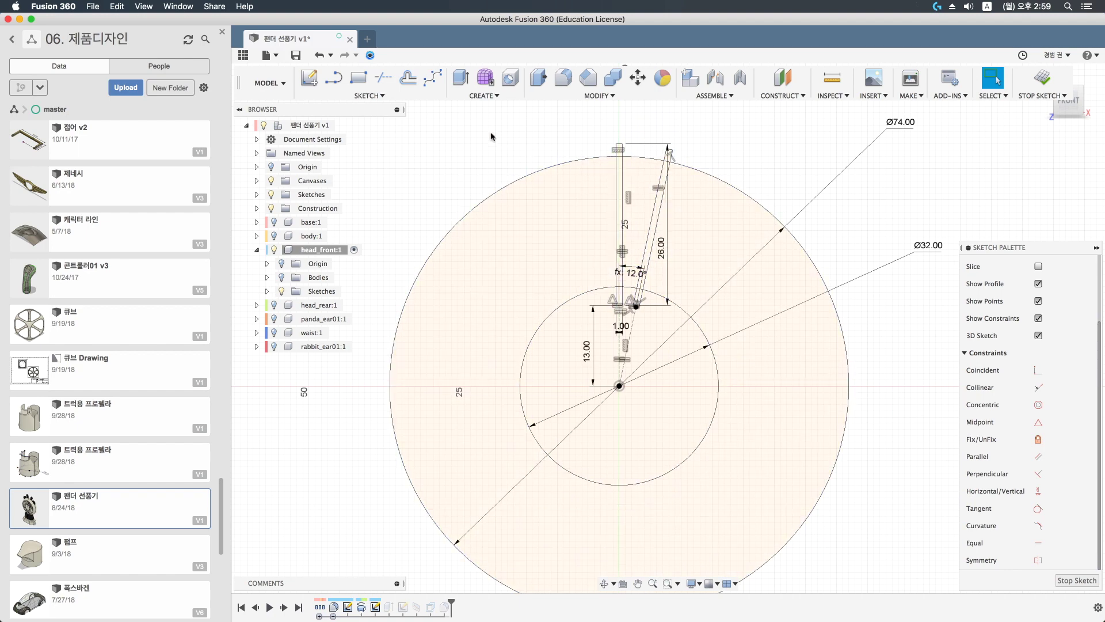
Test count values 26, 24 and 20, return to a 12.0° angle, and finish the sketch
{"action": "double_click", "coordinate": [853, 456]}
{"action": "type", "text": "26"}
{"action": "key", "text": "Return"}
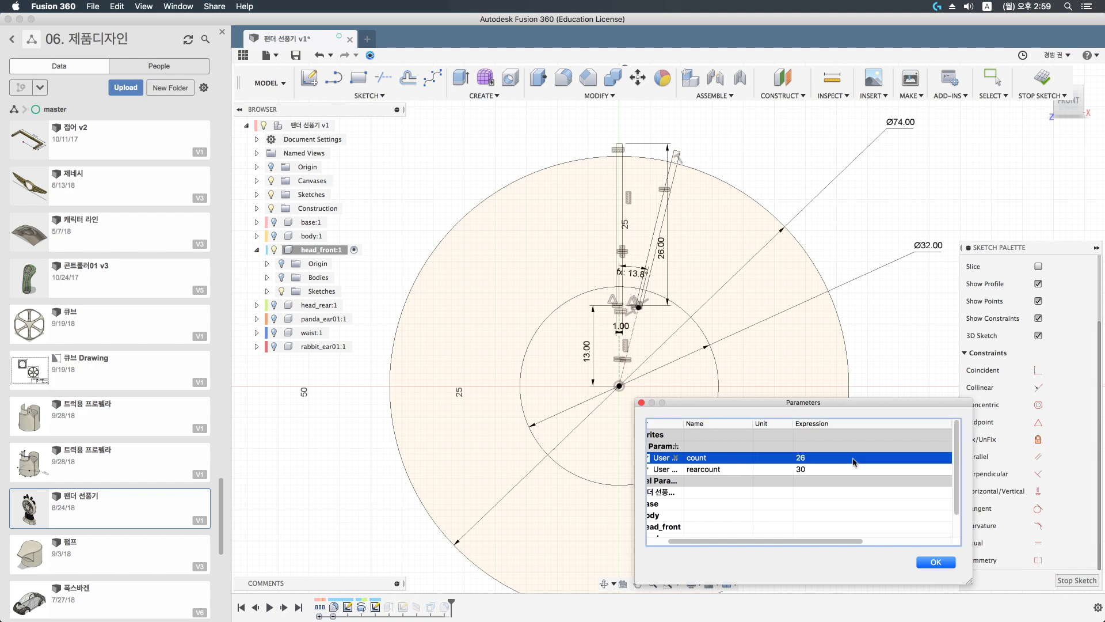
{"action": "double_click", "coordinate": [853, 459]}
{"action": "type", "text": "24"}
{"action": "key", "text": "Return"}
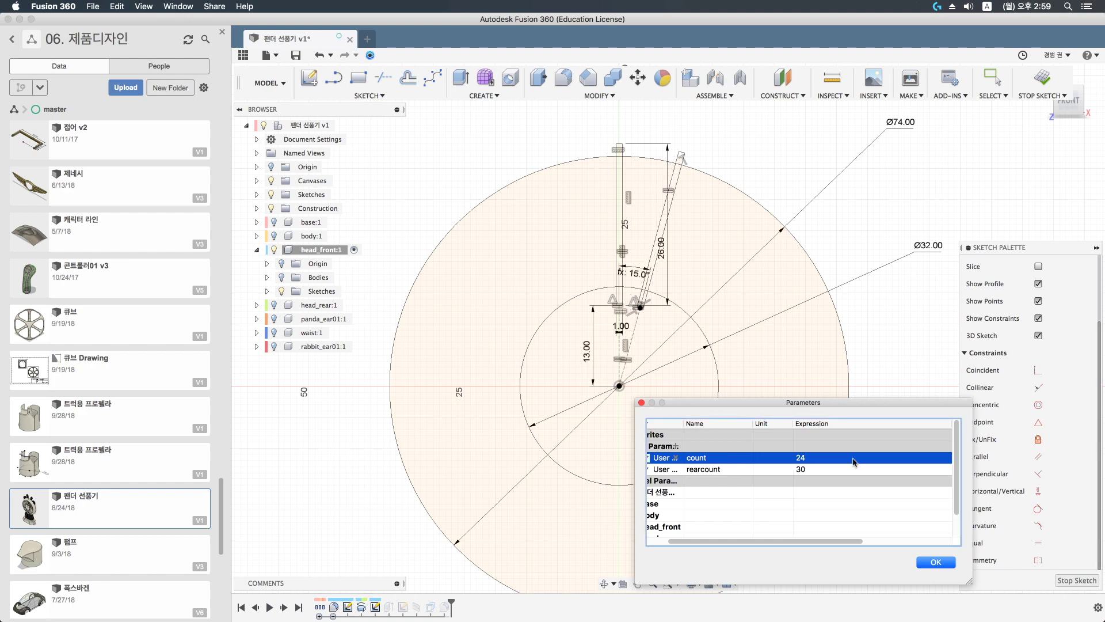
{"action": "double_click", "coordinate": [854, 459]}
{"action": "type", "text": "20"}
{"action": "key", "text": "Return"}
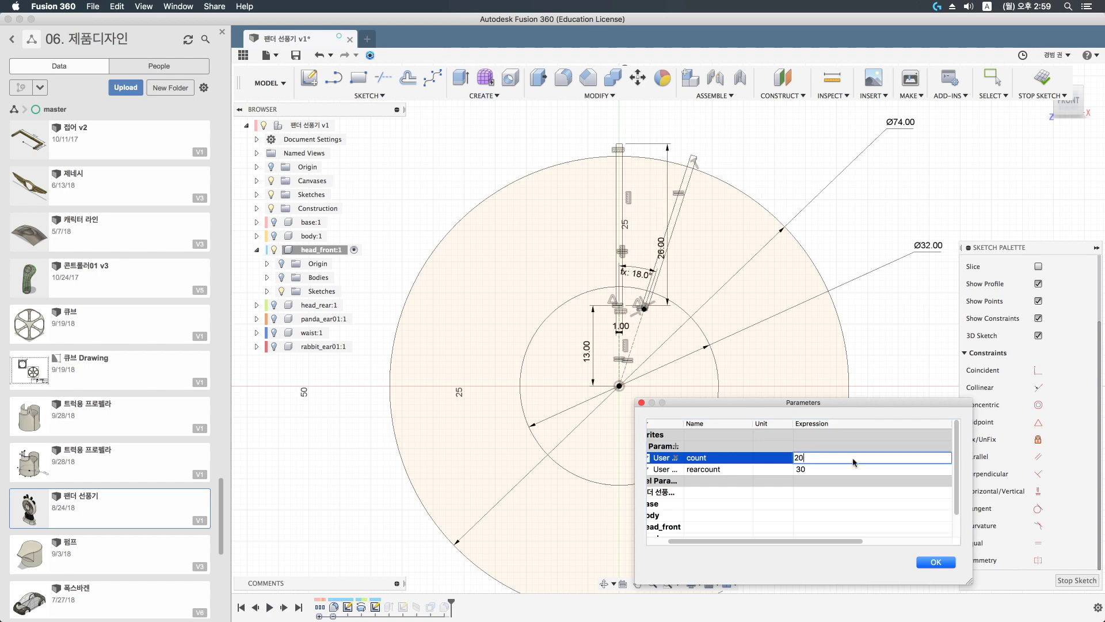
{"action": "double_click", "coordinate": [854, 457]}
{"action": "left_click", "coordinate": [936, 562]}
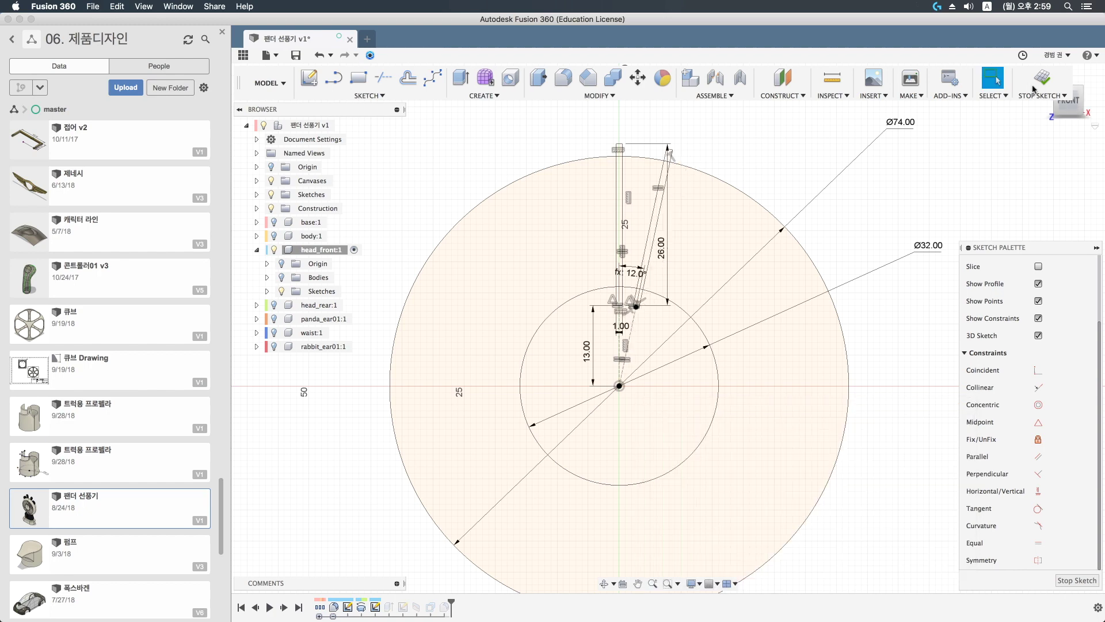
{"action": "left_click", "coordinate": [1041, 80]}
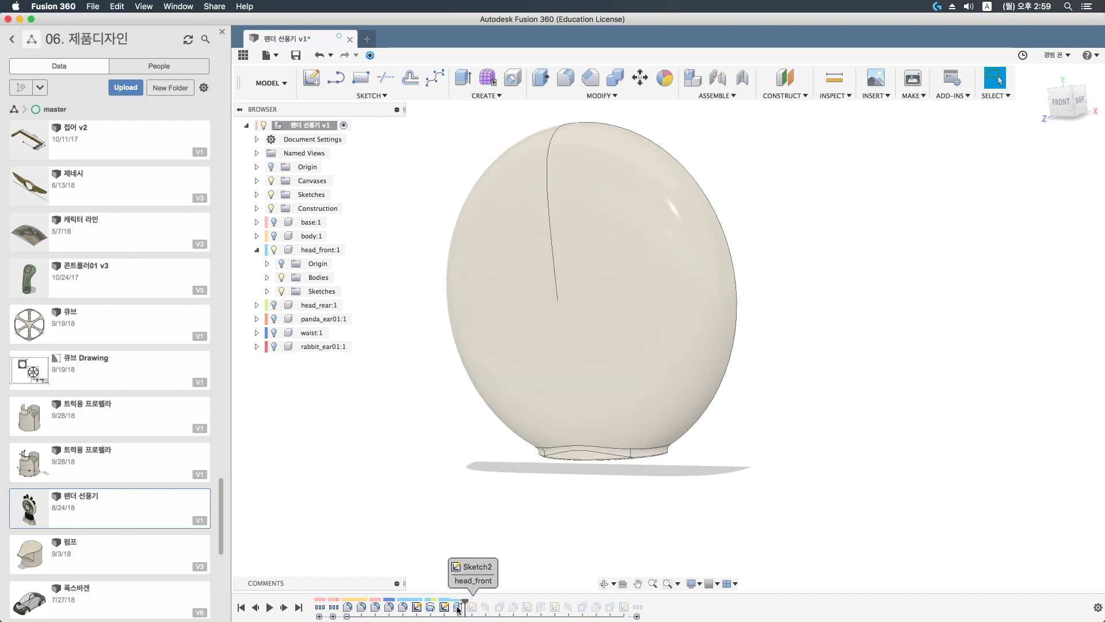
Edit Extrude1 to drop the ring, strip and extra profiles, leaving one wedge vent cut
{"action": "left_click_drag", "start_coordinate": [456, 604], "coordinate": [463, 605]}
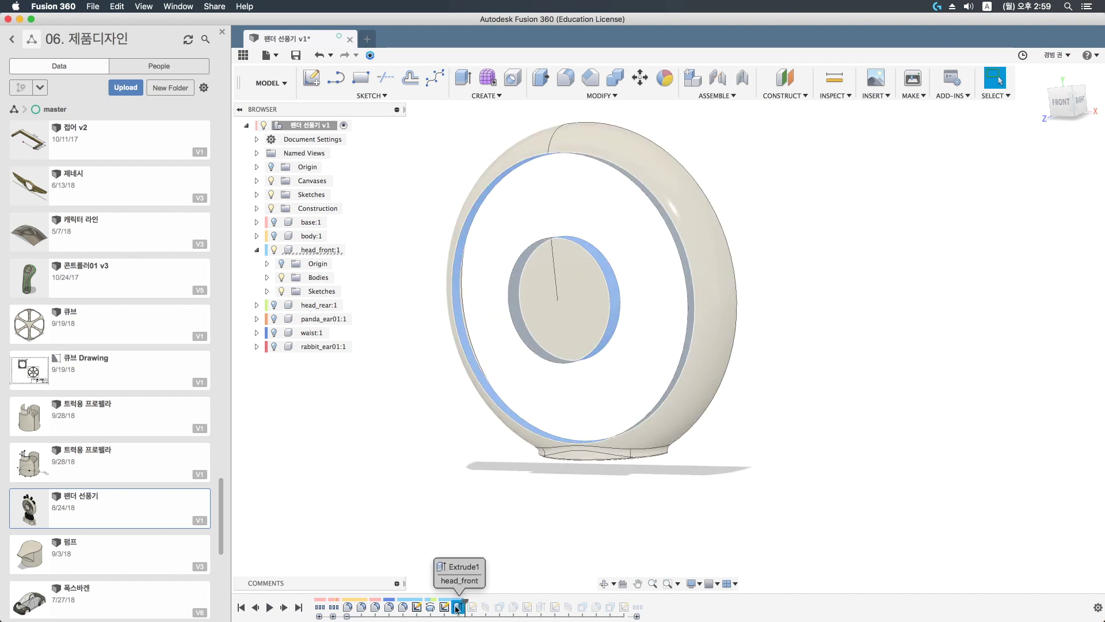
{"action": "right_click", "coordinate": [457, 609]}
{"action": "left_click", "coordinate": [479, 490]}
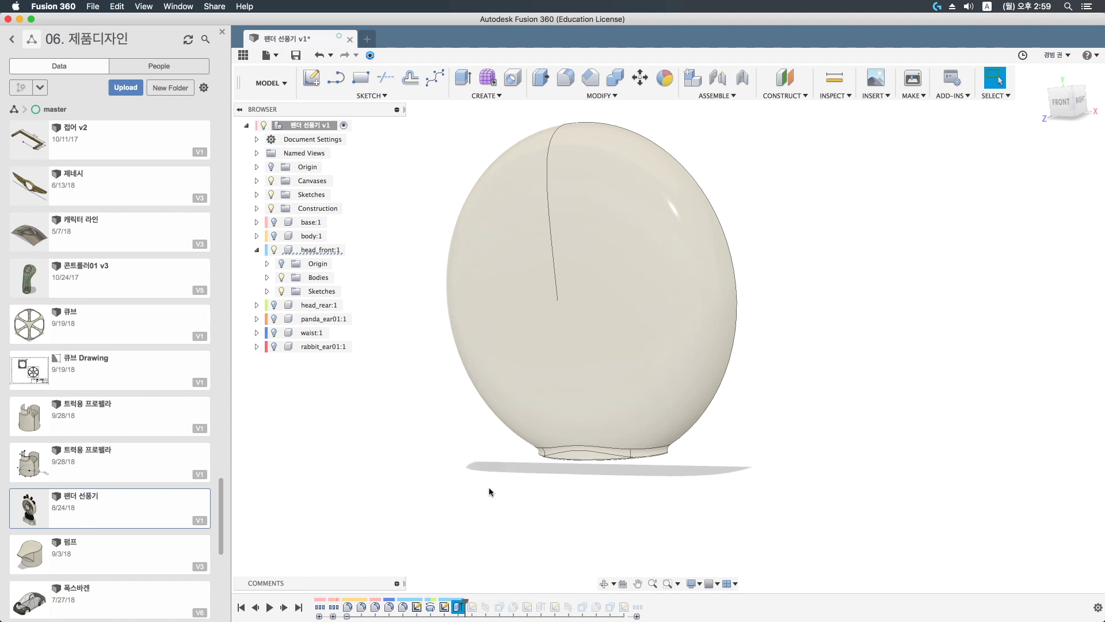
{"action": "left_click", "coordinate": [610, 182]}
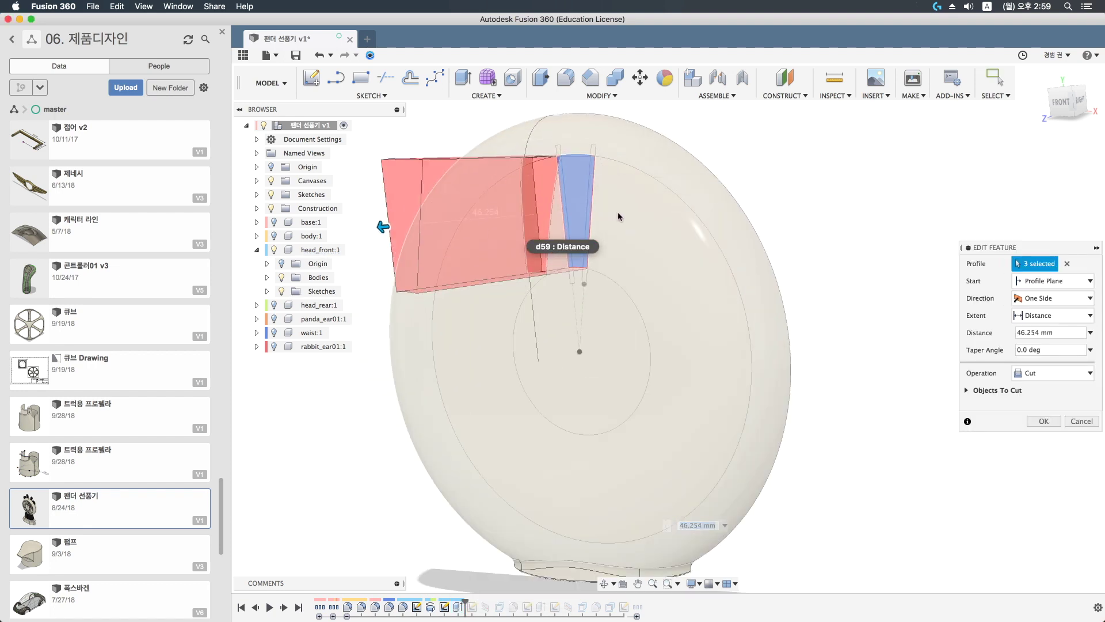
{"action": "middle_click_drag", "start_coordinate": [617, 212], "coordinate": [631, 216], "text": "shift"}
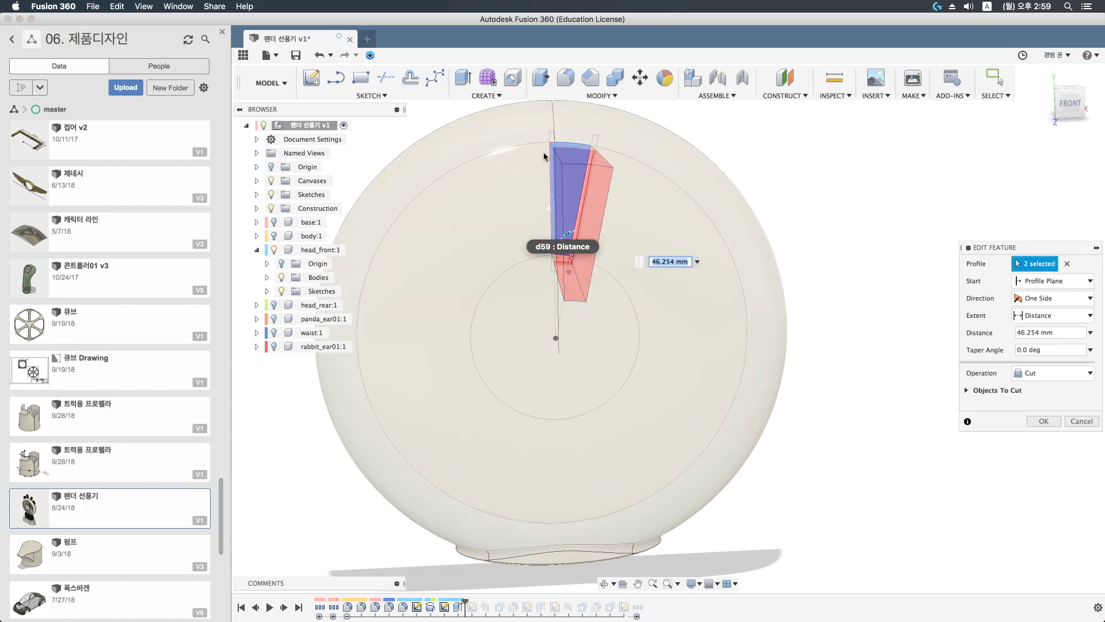
{"action": "left_click", "coordinate": [595, 160]}
{"action": "middle_click_drag", "start_coordinate": [544, 187], "coordinate": [541, 175], "text": "shift"}
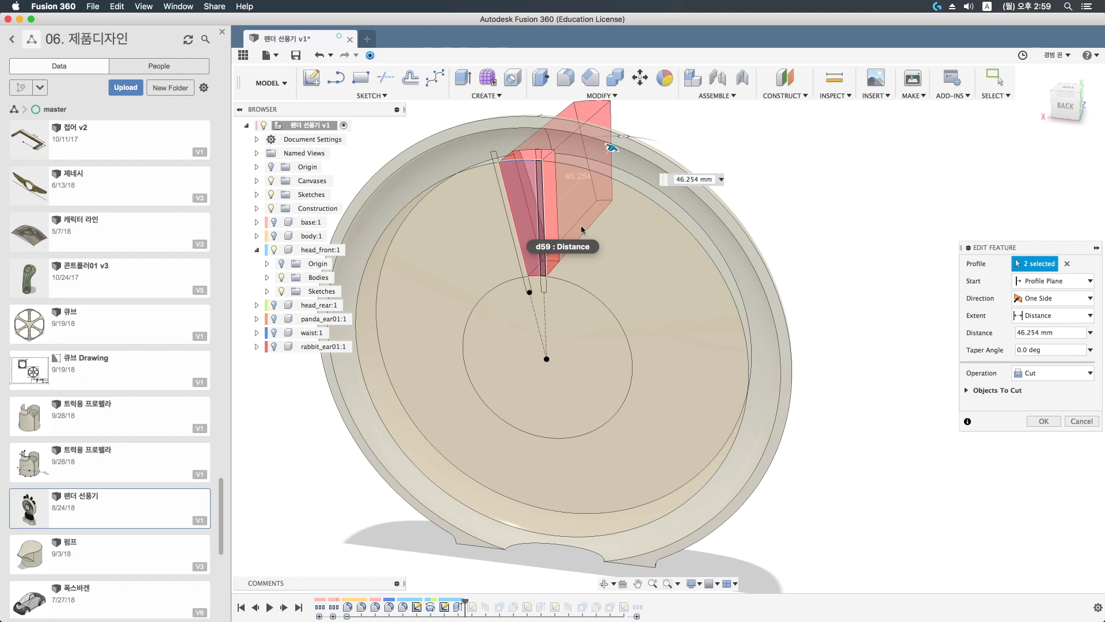
{"action": "left_click", "coordinate": [541, 175]}
{"action": "left_click", "coordinate": [1043, 421]}
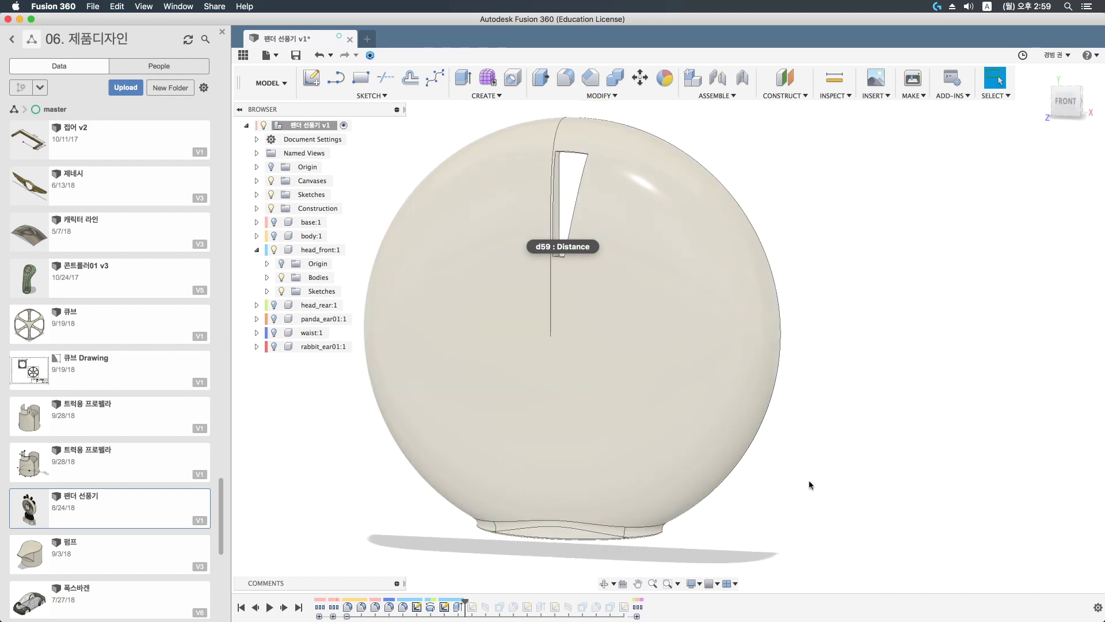
{"action": "scroll", "coordinate": [824, 436], "scroll_direction": "down", "scroll_amount": 3}
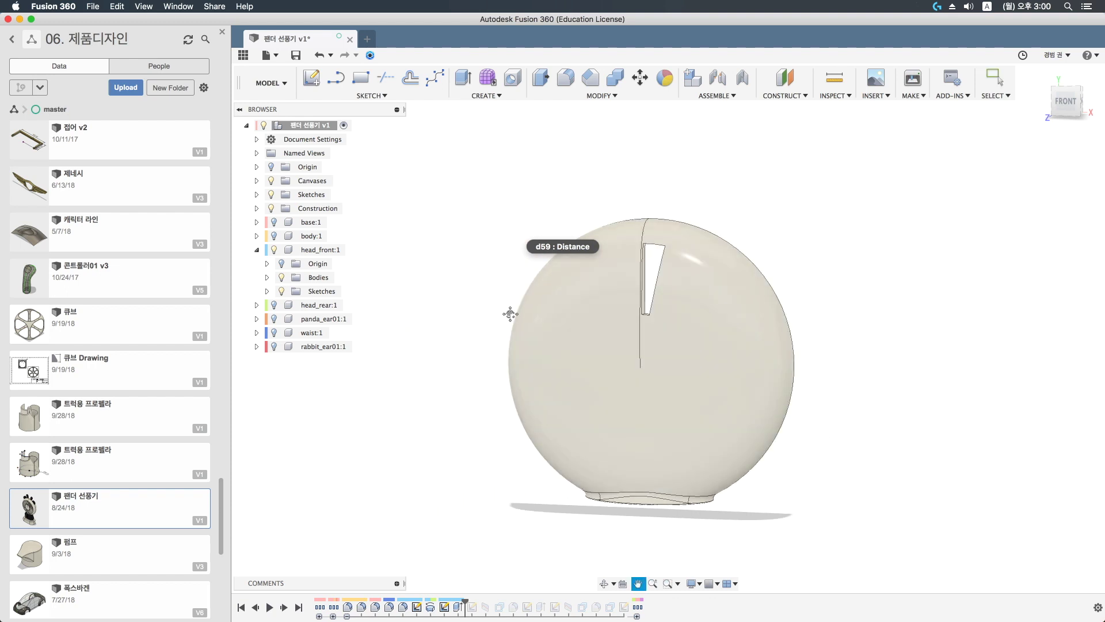
{"action": "middle_click_drag", "start_coordinate": [505, 308], "coordinate": [503, 318]}
Start a Features-type Circular Pattern and select the wedge vent cut
{"action": "left_click", "coordinate": [462, 77]}
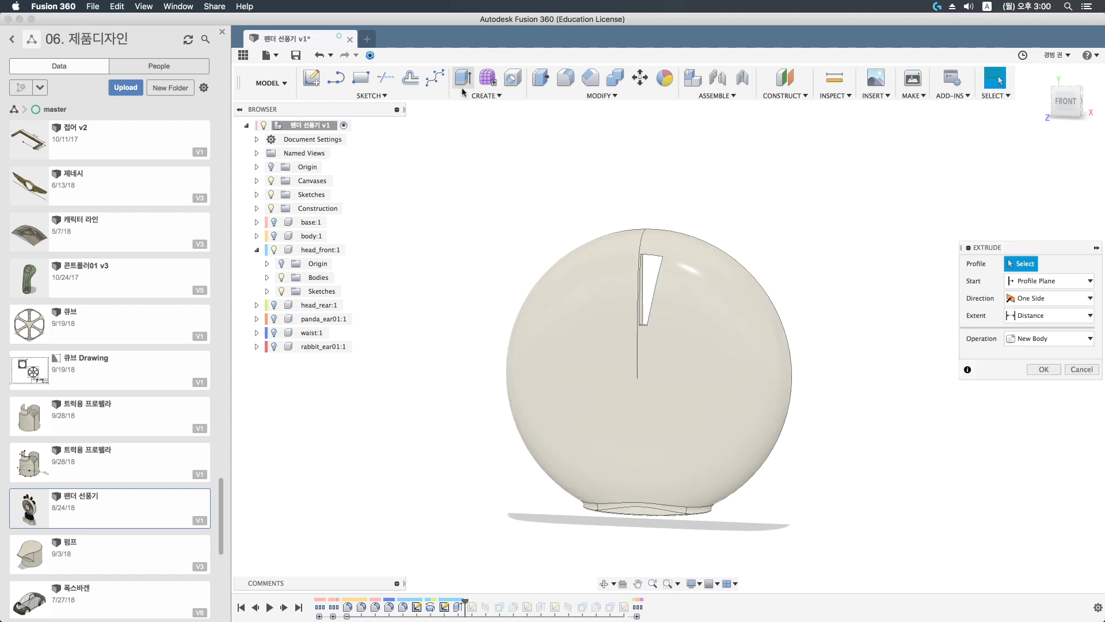
{"action": "left_click", "coordinate": [485, 95]}
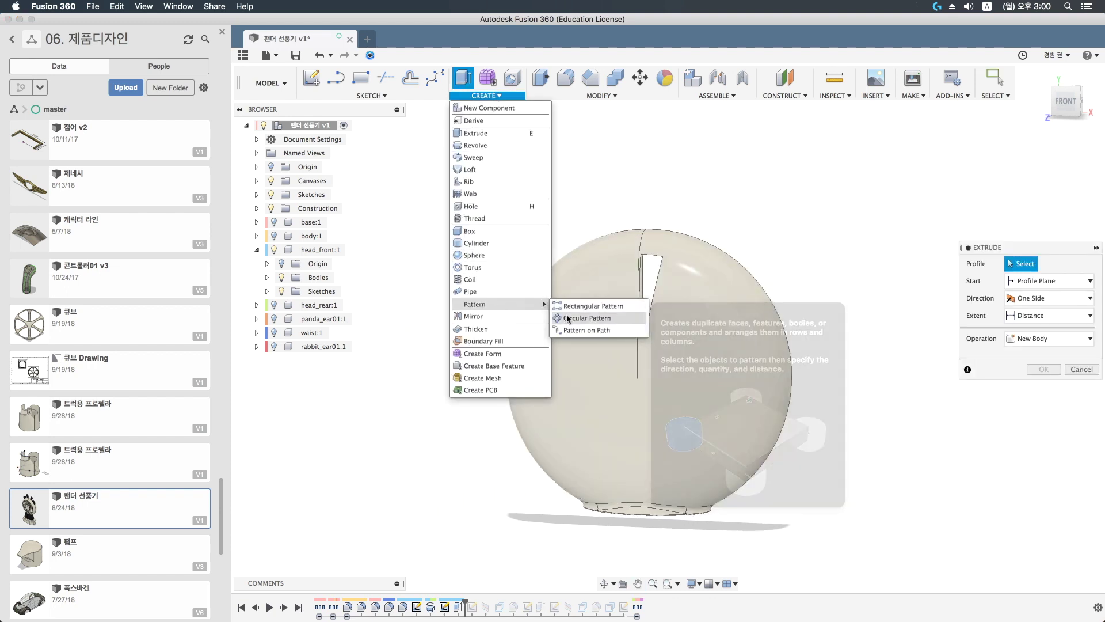
{"action": "left_click", "coordinate": [587, 318]}
{"action": "mouse_move", "coordinate": [1027, 254]}
{"action": "left_mouse_down"}
{"action": "mouse_move", "coordinate": [880, 254]}
{"action": "mouse_move", "coordinate": [875, 299]}
{"action": "left_mouse_up"}
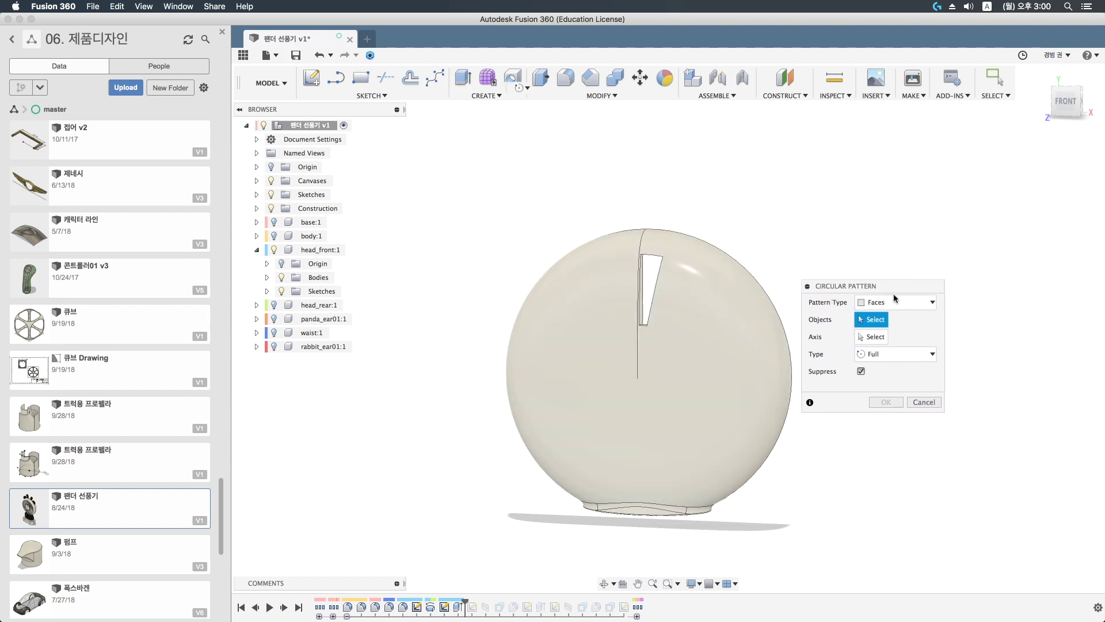
{"action": "left_click", "coordinate": [898, 303]}
{"action": "left_click", "coordinate": [881, 325]}
{"action": "left_click", "coordinate": [457, 609]}
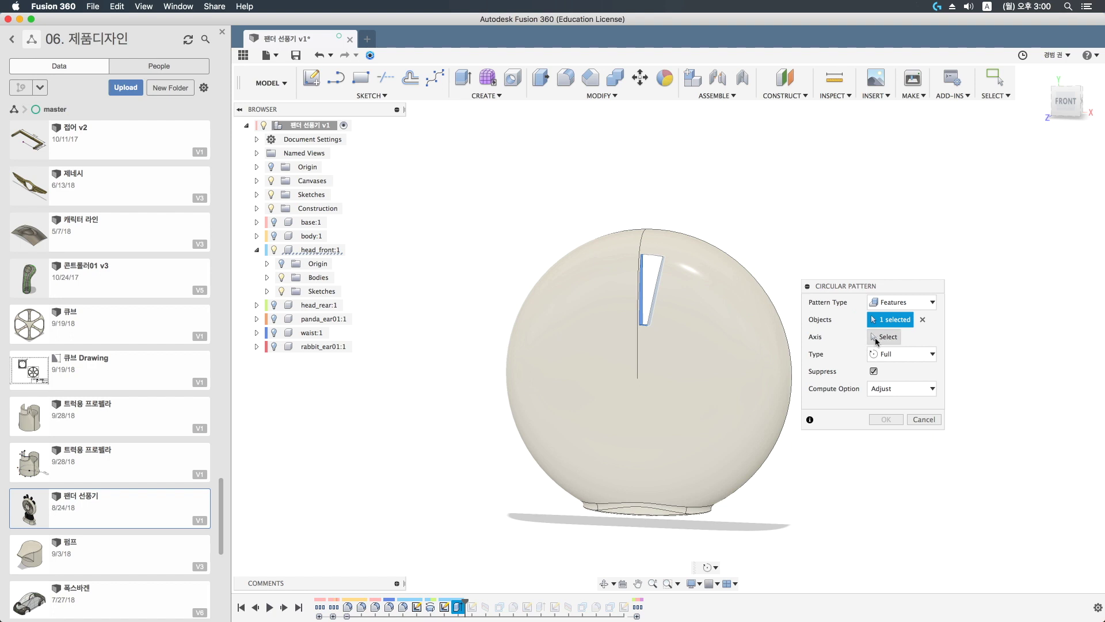
Pattern it around the head's central axis with quantity set to count
{"action": "left_click", "coordinate": [876, 339]}
{"action": "mouse_move", "coordinate": [713, 400]}
{"action": "middle_mouse_down", "text": "shift"}
{"action": "mouse_move", "coordinate": [648, 420]}
{"action": "mouse_move", "coordinate": [614, 387]}
{"action": "middle_mouse_up", "text": "shift"}
{"action": "left_click", "coordinate": [614, 387]}
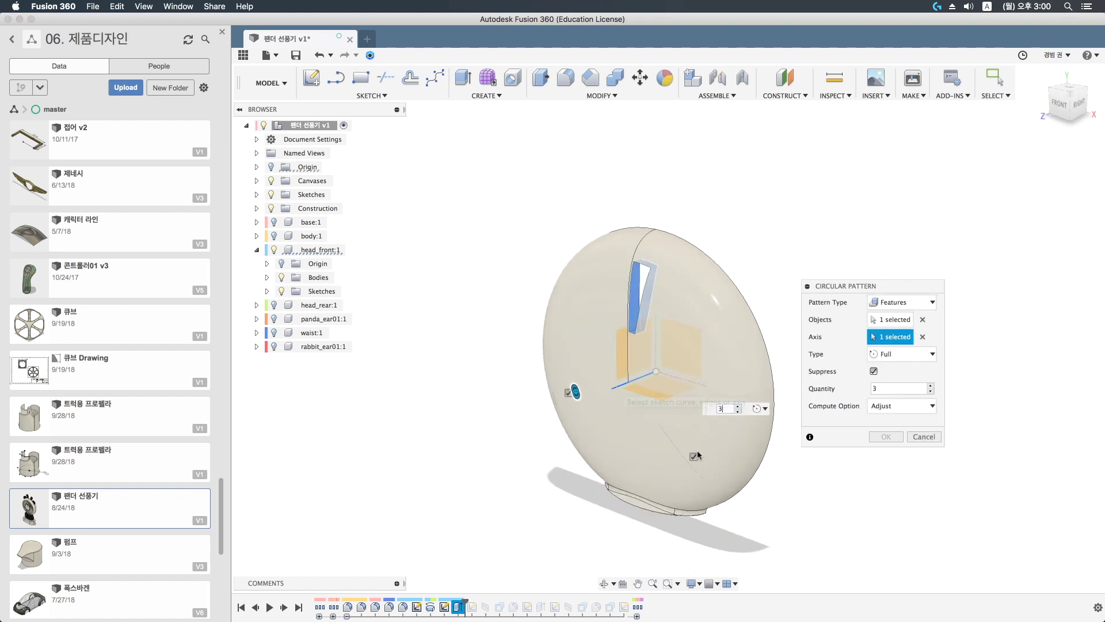
{"action": "double_click", "coordinate": [889, 393]}
{"action": "type", "text": "coun"}
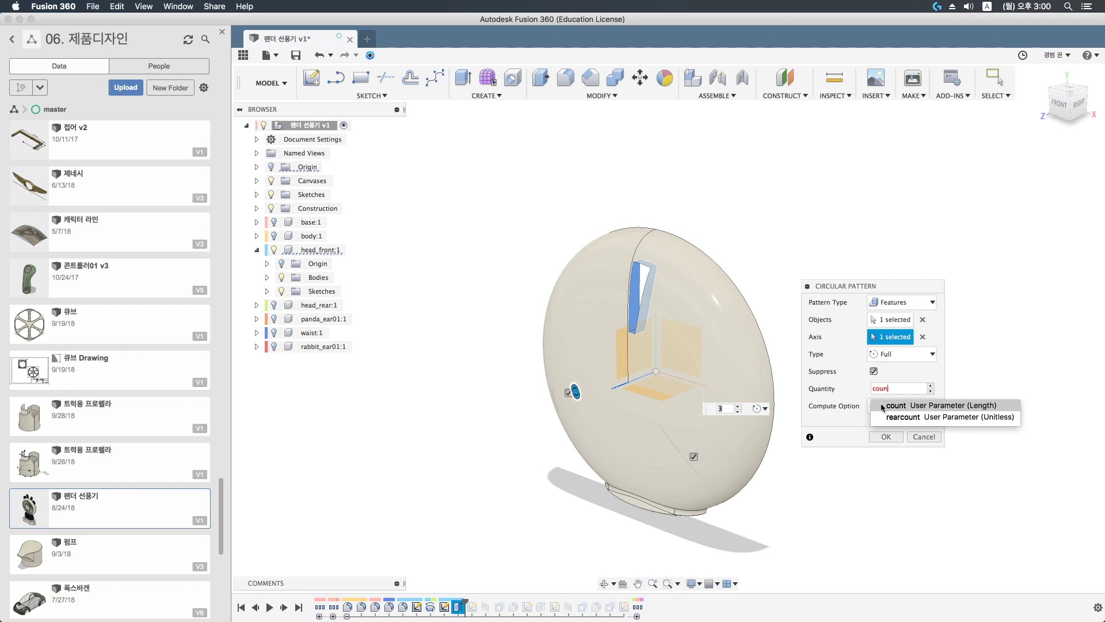
{"action": "left_click", "coordinate": [883, 406]}
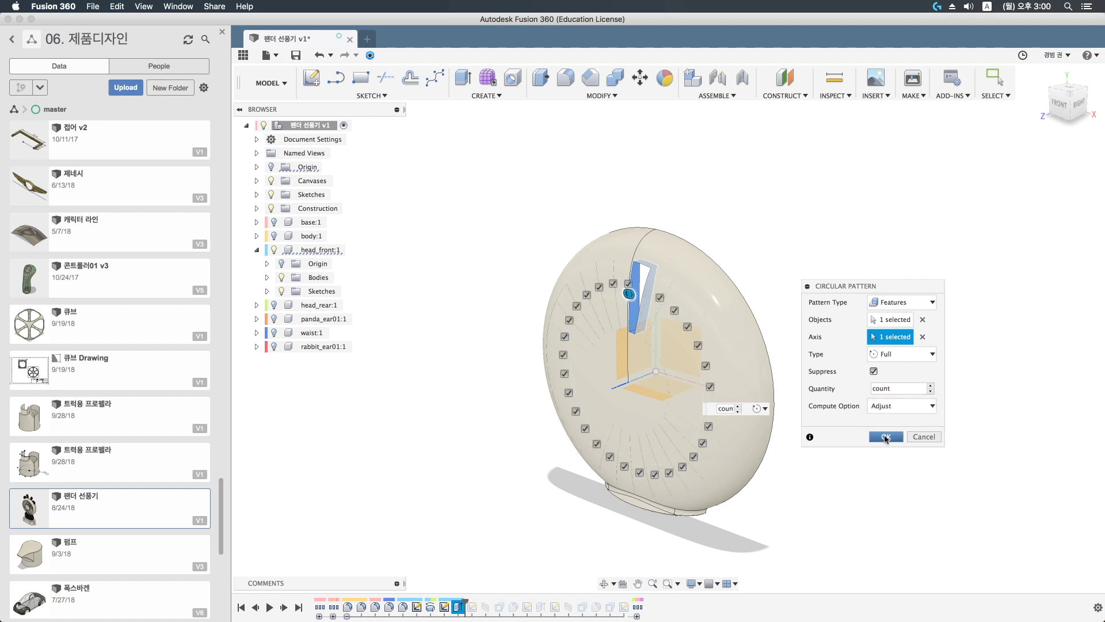
{"action": "left_click", "coordinate": [885, 437]}
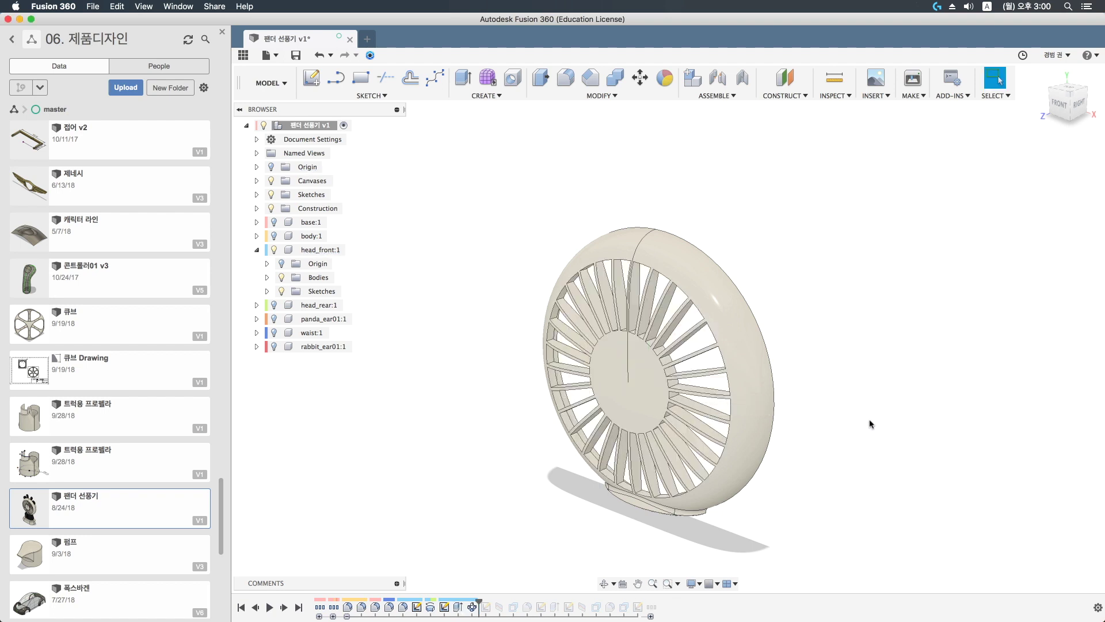
{"action": "key", "text": "F6"}
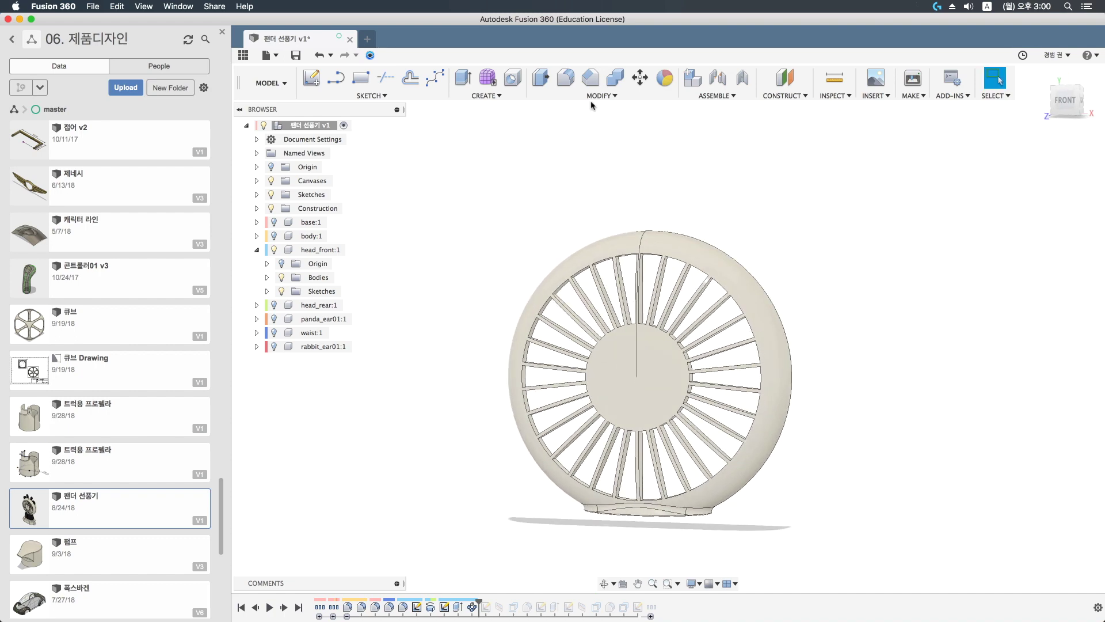
In Change Parameters, try the count parameter at 26 and then 20
{"action": "left_click", "coordinate": [598, 96]}
{"action": "left_click", "coordinate": [581, 330]}
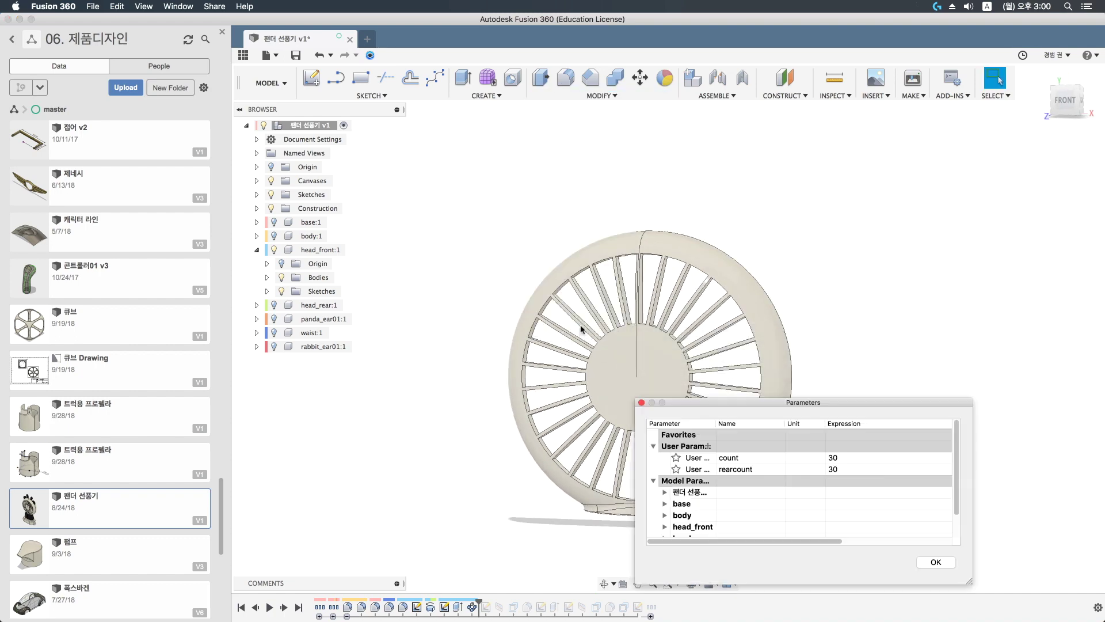
{"action": "left_click", "coordinate": [837, 458]}
{"action": "type", "text": "26"}
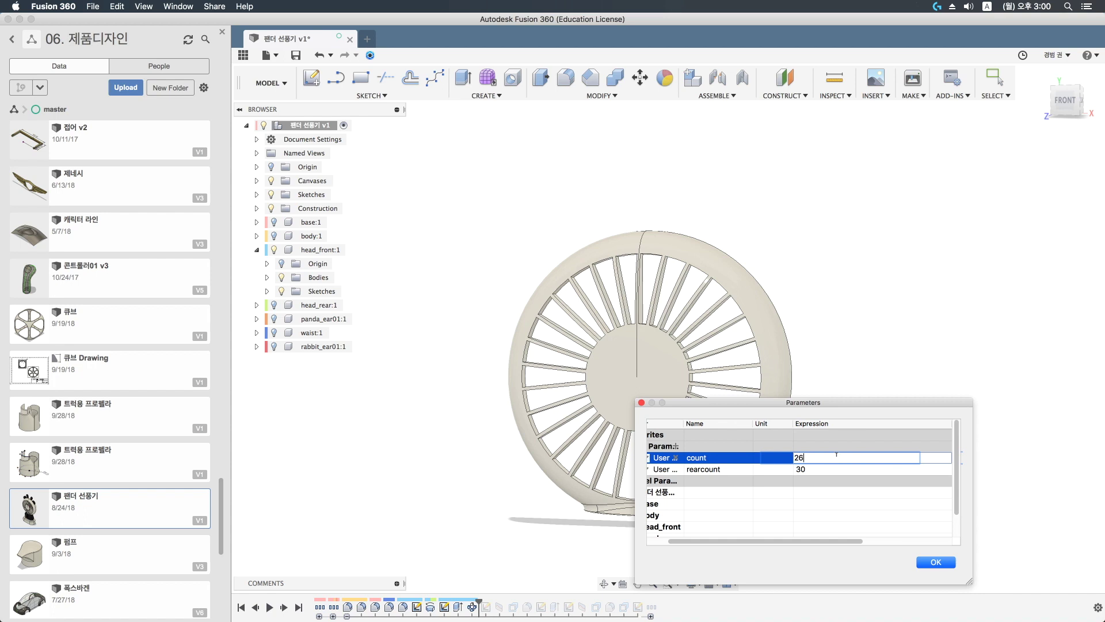
{"action": "key", "text": "Return"}
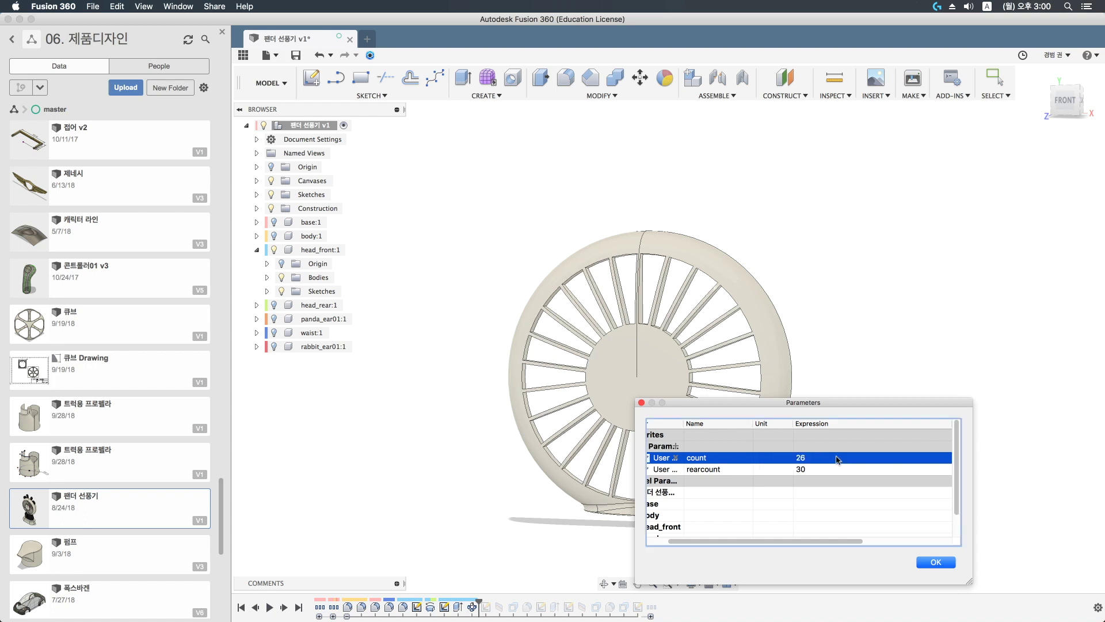
{"action": "left_click", "coordinate": [836, 458]}
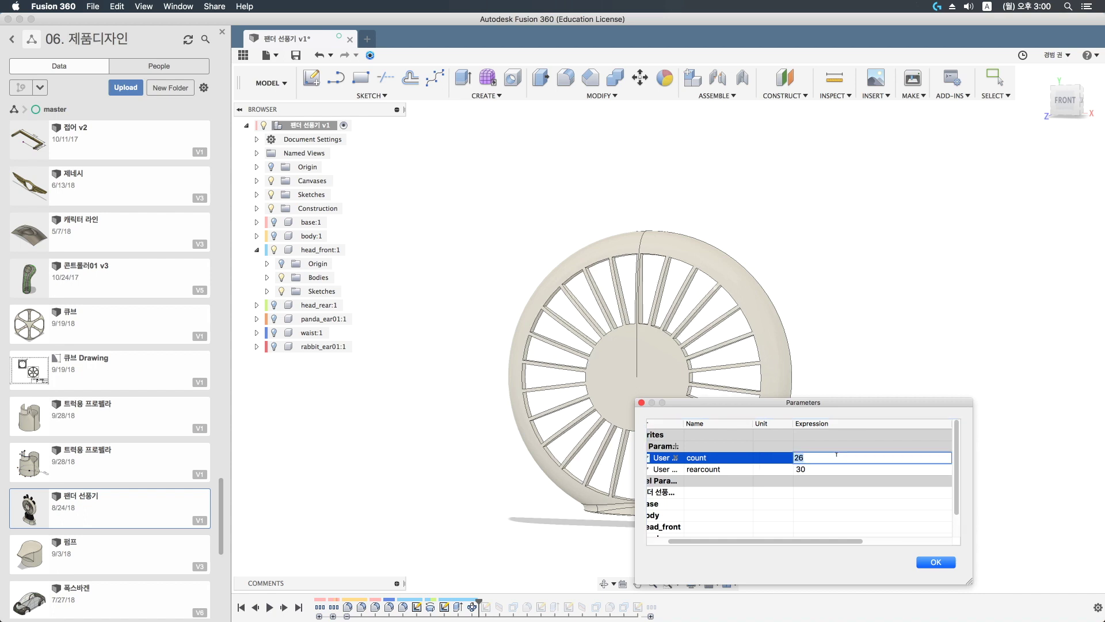
{"action": "type", "text": "20"}
{"action": "key", "text": "Return"}
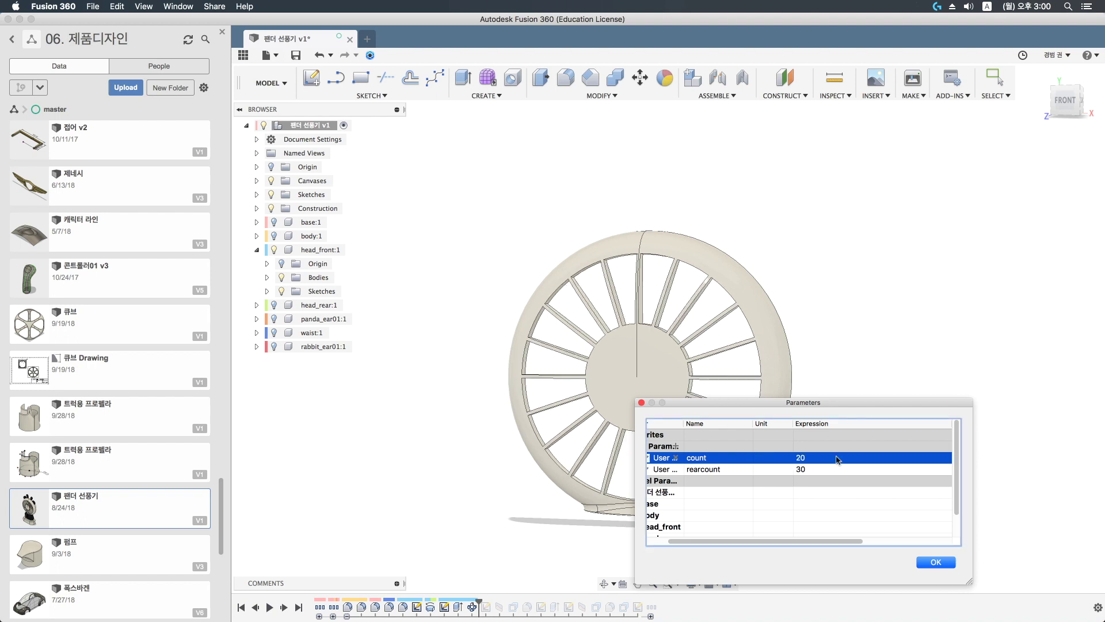
Try count at 16 and 40, then settle on 30 and close the parameters
{"action": "left_click", "coordinate": [836, 458]}
{"action": "type", "text": "16"}
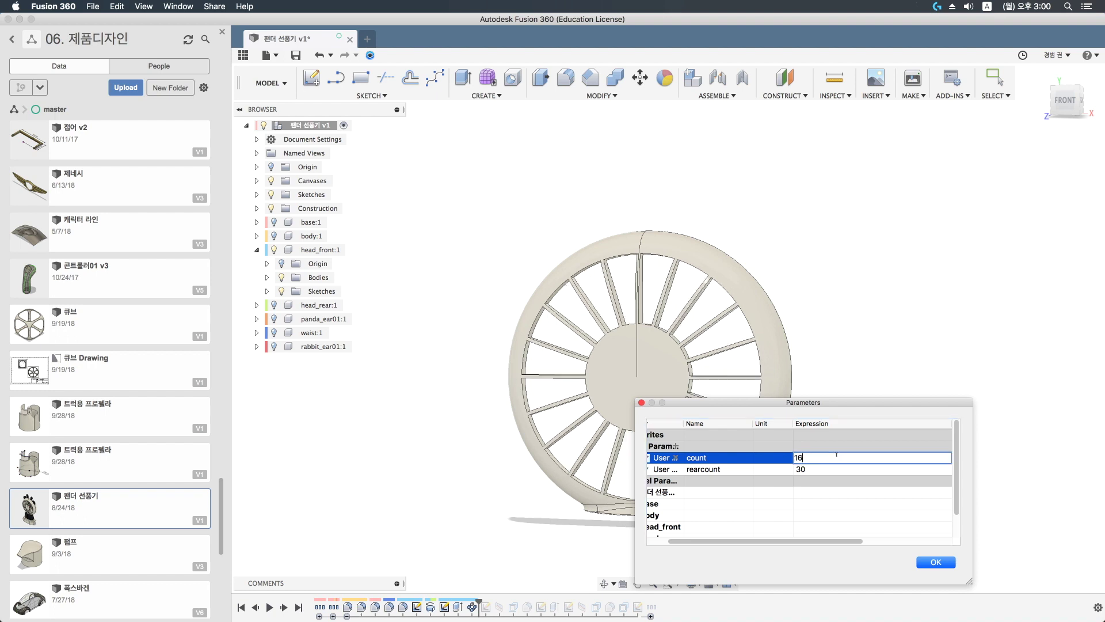
{"action": "key", "text": "Return"}
{"action": "left_click", "coordinate": [837, 457]}
{"action": "type", "text": "40"}
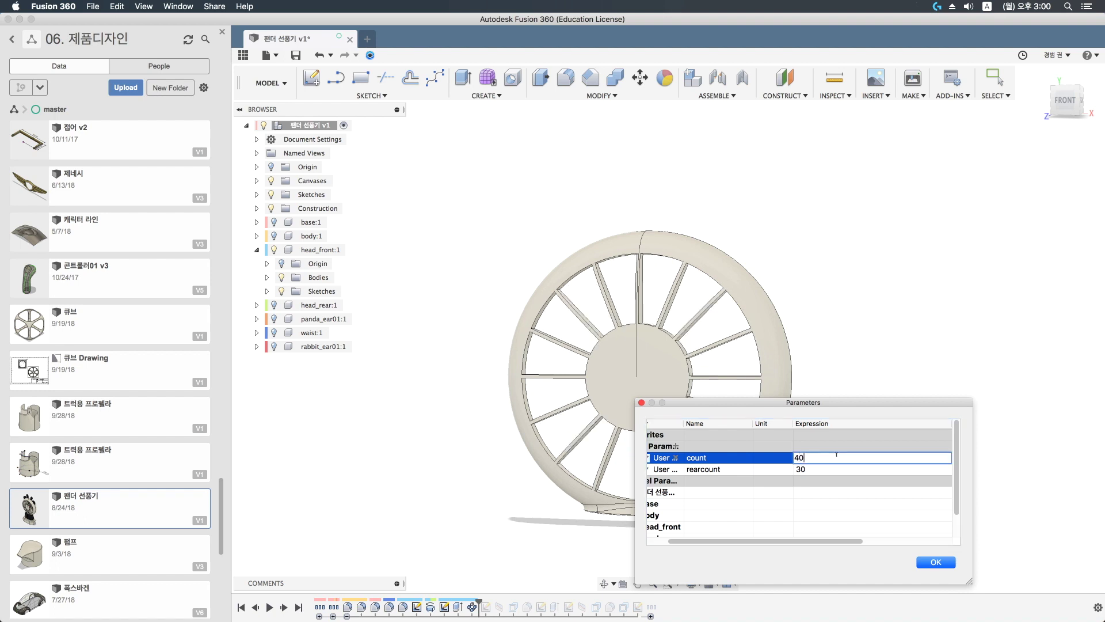
{"action": "key", "text": "Return"}
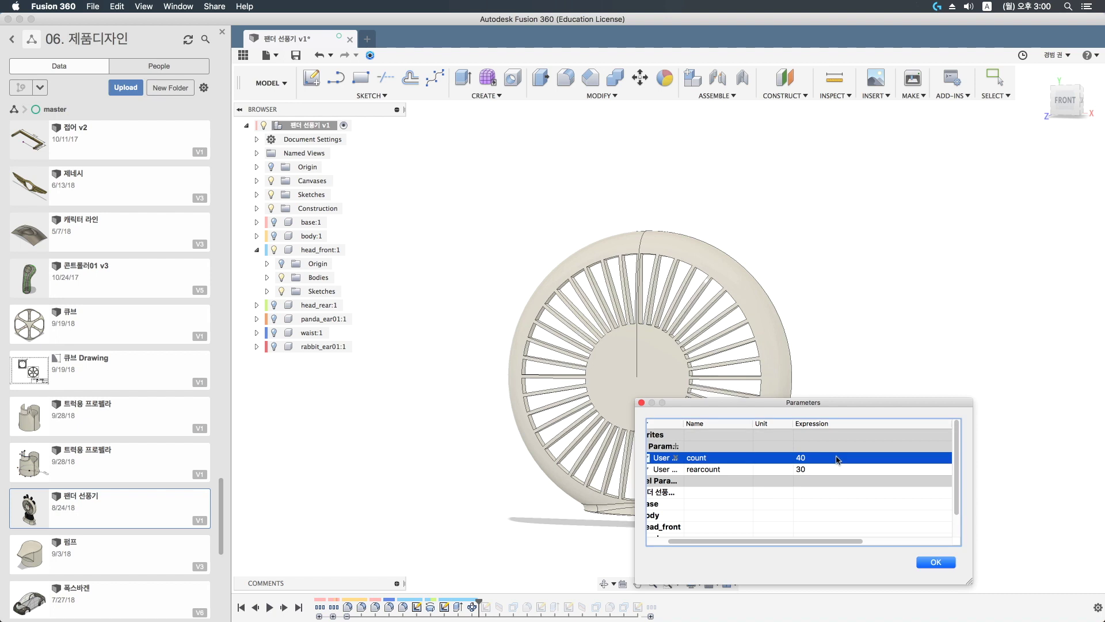
{"action": "left_click", "coordinate": [837, 458]}
{"action": "type", "text": "30"}
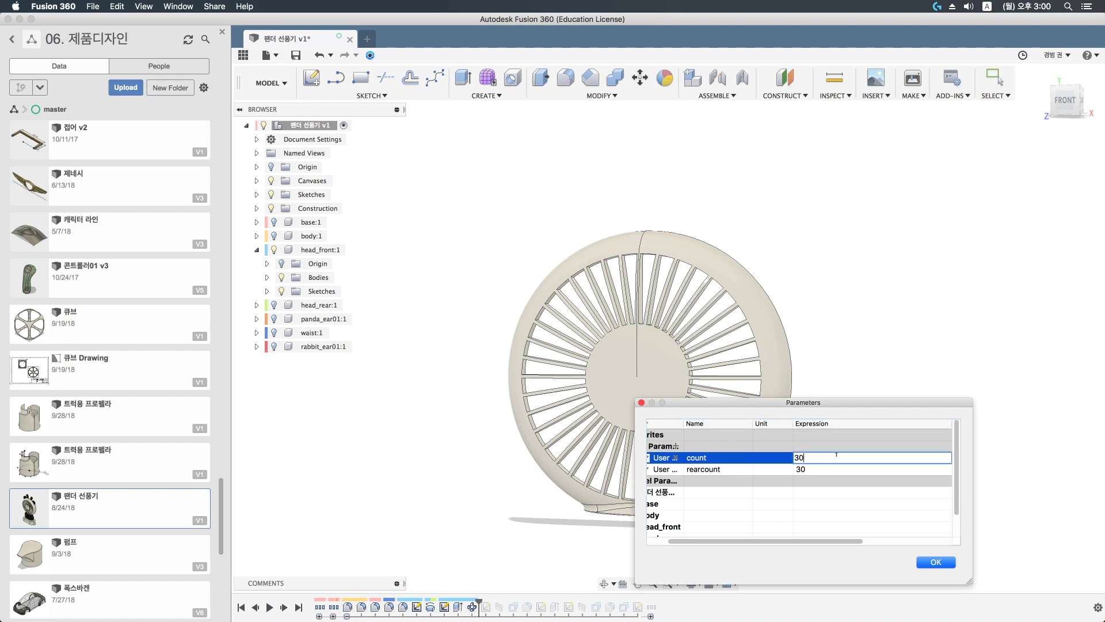
{"action": "key", "text": "Return"}
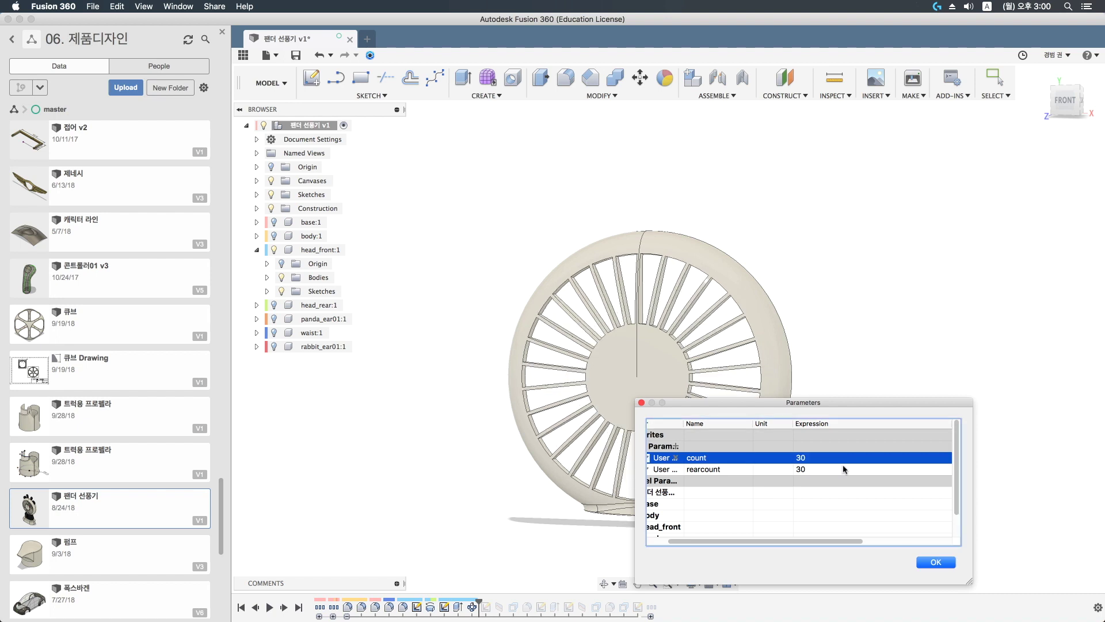
{"action": "left_click", "coordinate": [936, 564]}
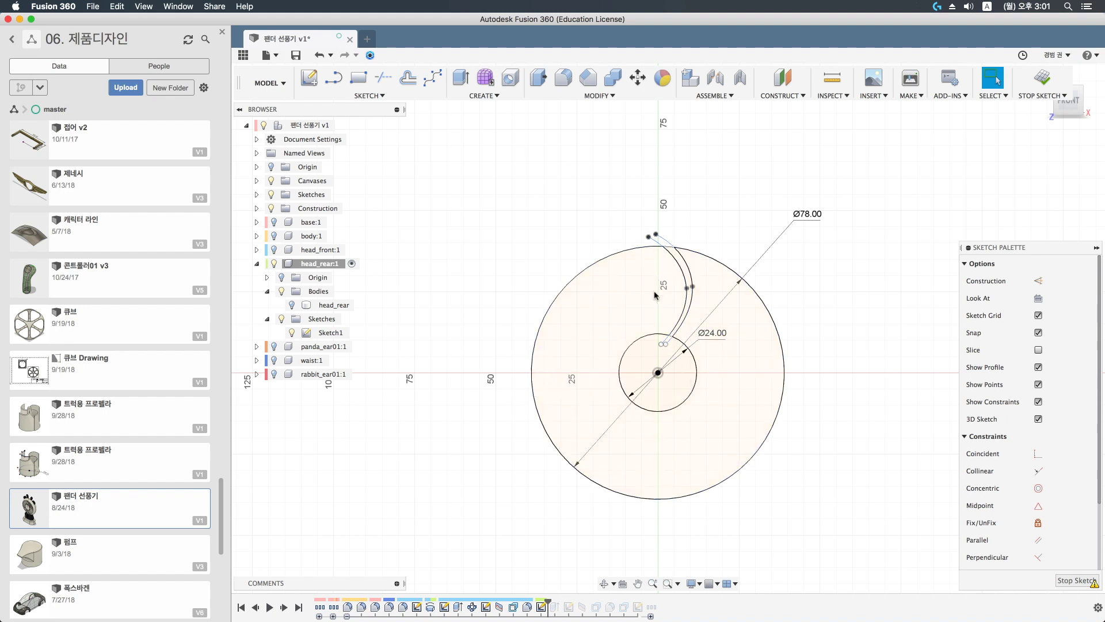
Paste a copy of the spiral curve and set its circular pattern quantity to rearcount
{"action": "key", "text": "super+v"}
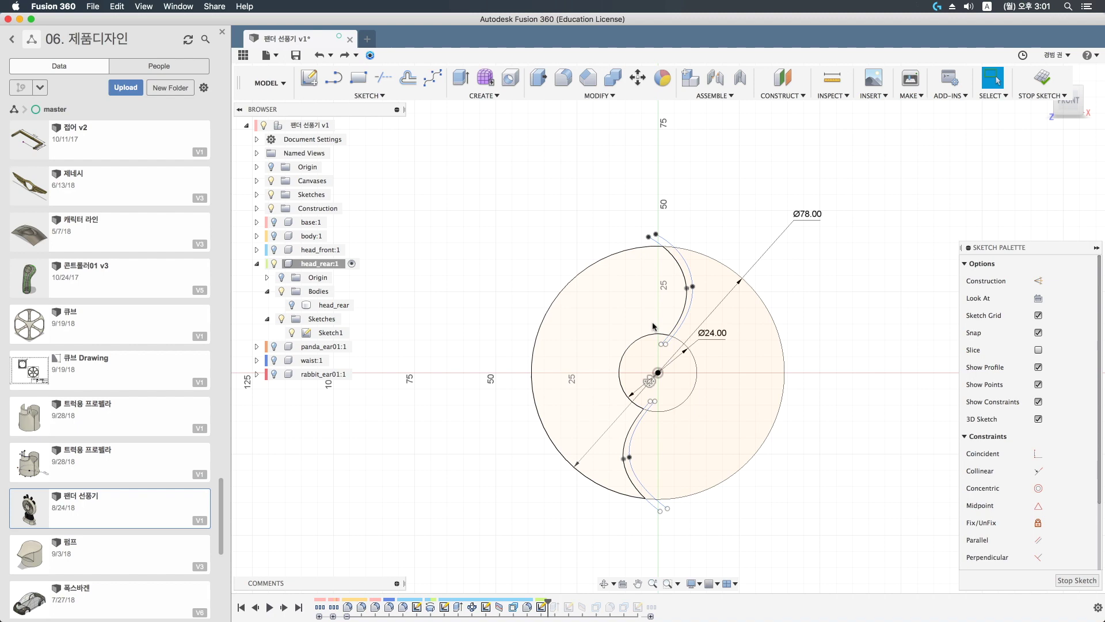
{"action": "double_click", "coordinate": [652, 377]}
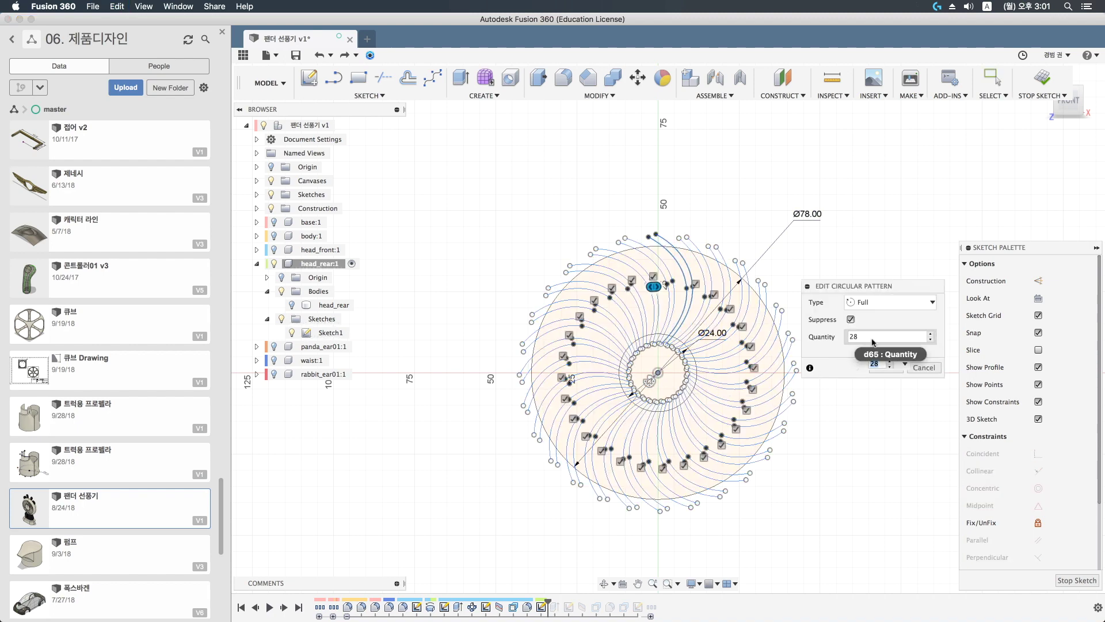
{"action": "key", "text": "BackSpace"}
{"action": "key", "text": "BackSpace"}
{"action": "type", "text": "rear"}
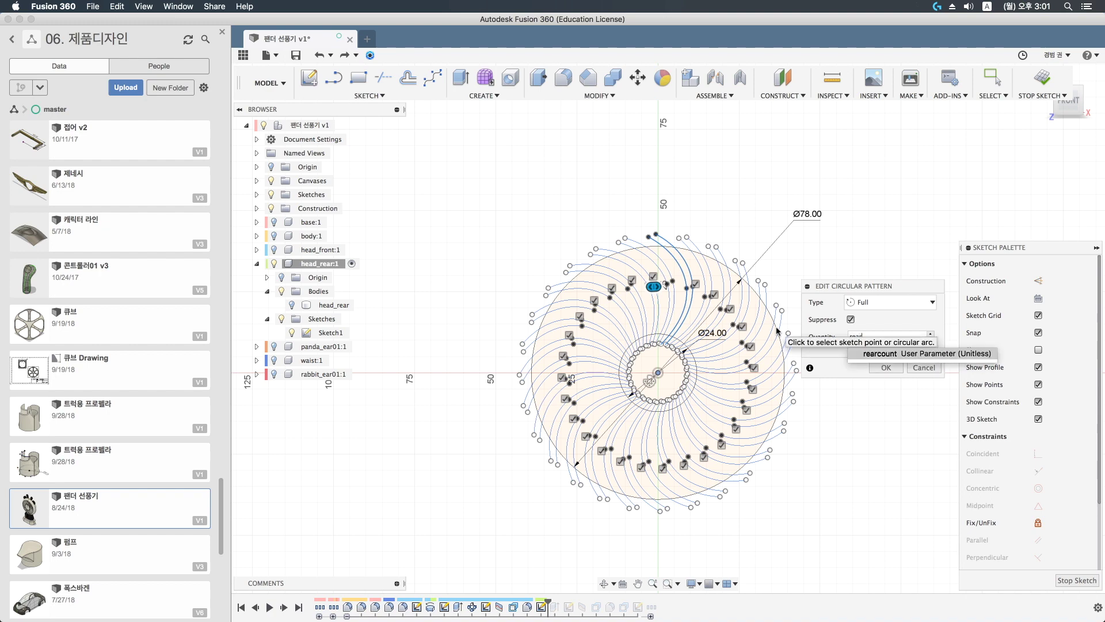
{"action": "left_click", "coordinate": [874, 354]}
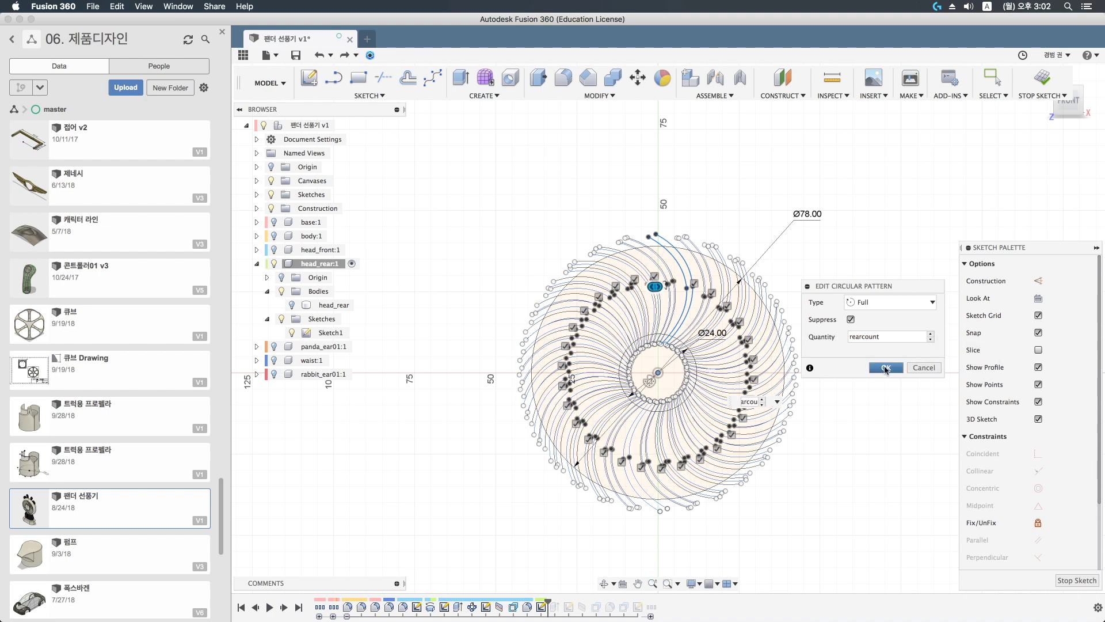
Suppress the pattern copies along the upper right and right side
{"action": "scroll", "coordinate": [756, 398], "scroll_direction": "up", "scroll_amount": 2}
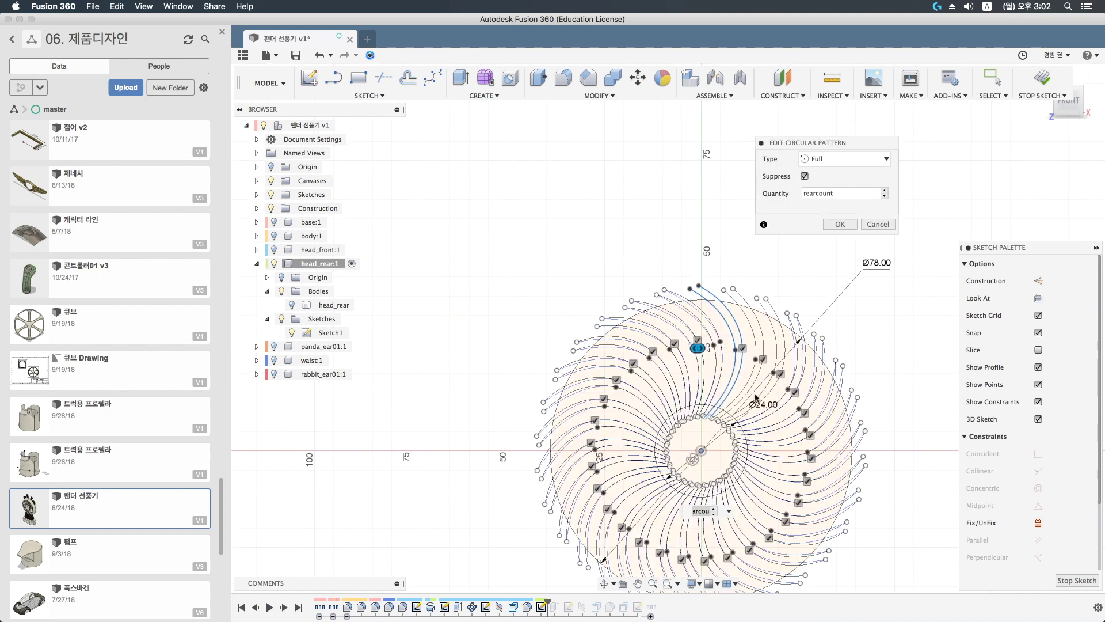
{"action": "left_click", "coordinate": [764, 357]}
{"action": "left_click", "coordinate": [782, 373]}
{"action": "left_click", "coordinate": [797, 391]}
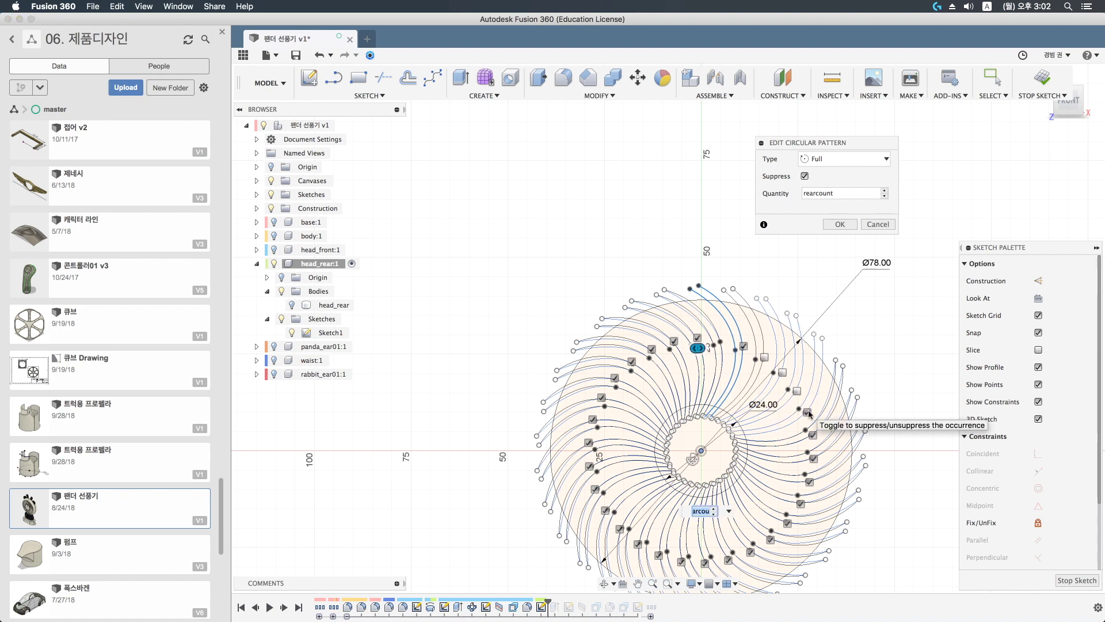
{"action": "left_click", "coordinate": [808, 413]}
{"action": "left_click", "coordinate": [813, 435]}
{"action": "left_click", "coordinate": [814, 459]}
{"action": "left_click", "coordinate": [810, 482]}
{"action": "left_click", "coordinate": [801, 503]}
{"action": "left_click", "coordinate": [787, 523]}
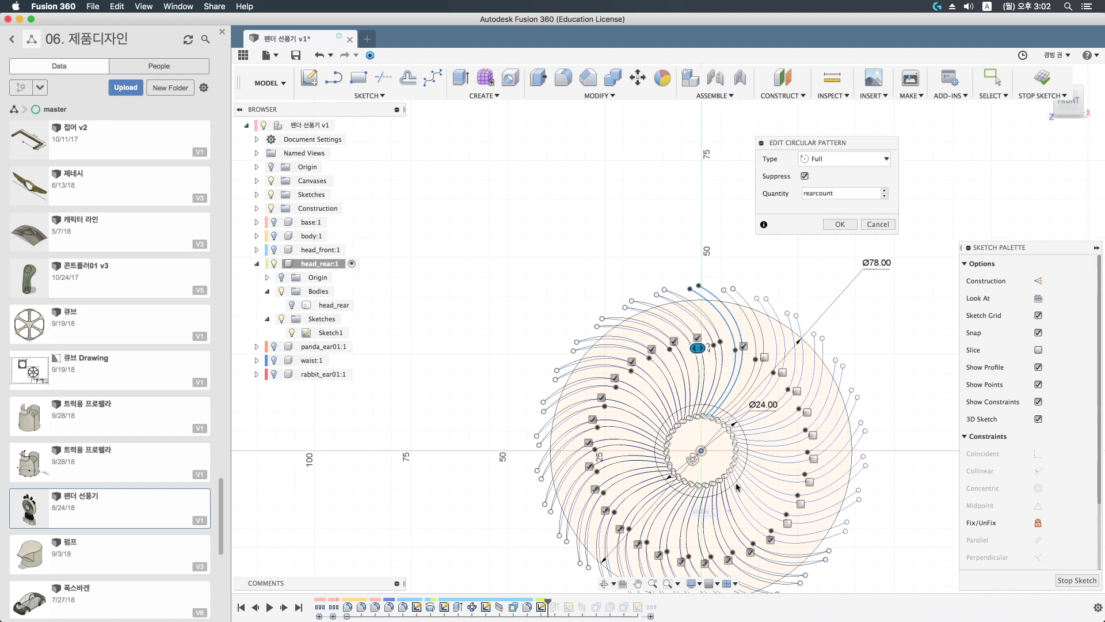
Suppress the remaining bottom, top and left copies, leaving a single vent arc, and confirm
{"action": "scroll", "coordinate": [737, 487], "scroll_direction": "down", "scroll_amount": 2}
{"action": "left_click", "coordinate": [769, 491]}
{"action": "left_click", "coordinate": [749, 502]}
{"action": "left_click", "coordinate": [703, 514]}
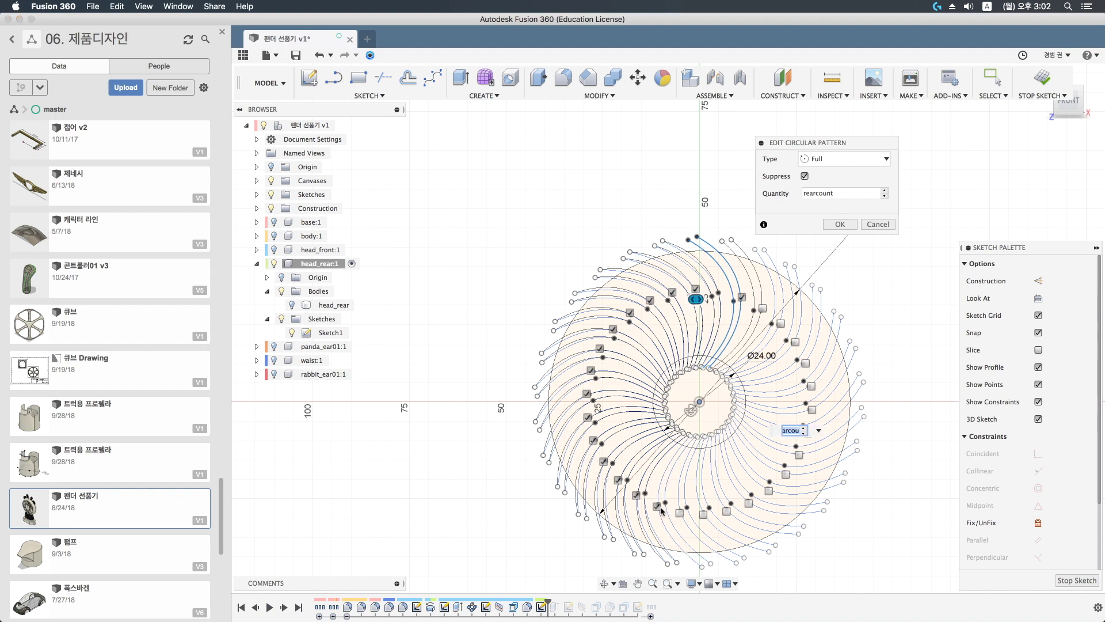
{"action": "left_click", "coordinate": [658, 507]}
{"action": "left_click", "coordinate": [696, 289]}
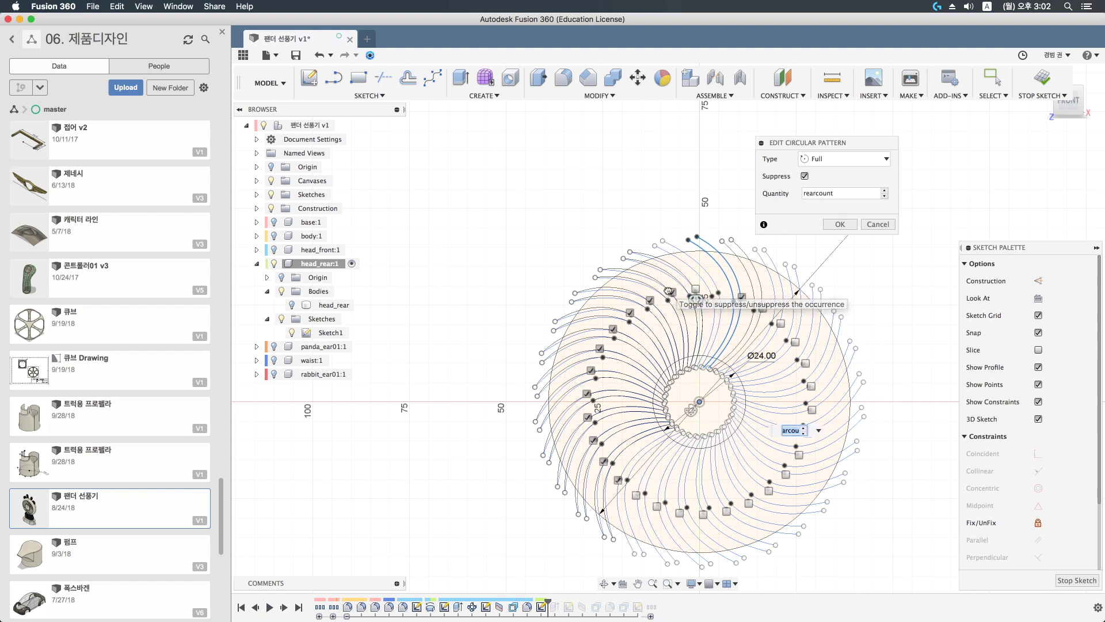
{"action": "left_click", "coordinate": [650, 300]}
{"action": "left_click", "coordinate": [629, 312]}
{"action": "left_click", "coordinate": [600, 349]}
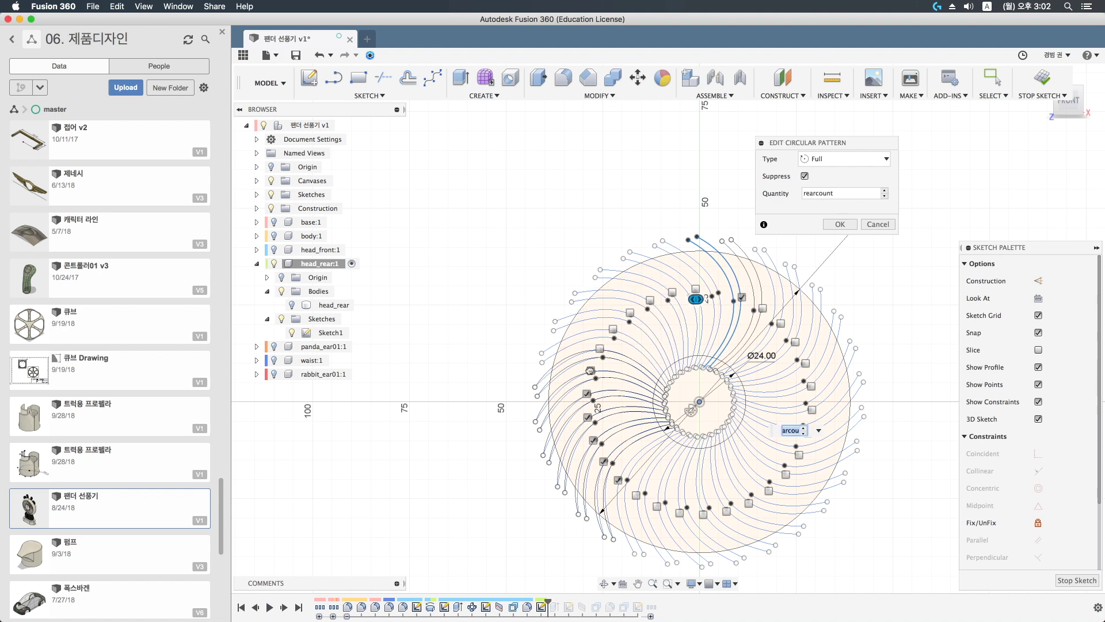
{"action": "left_click", "coordinate": [587, 393]}
{"action": "left_click", "coordinate": [594, 440]}
{"action": "left_click", "coordinate": [618, 479]}
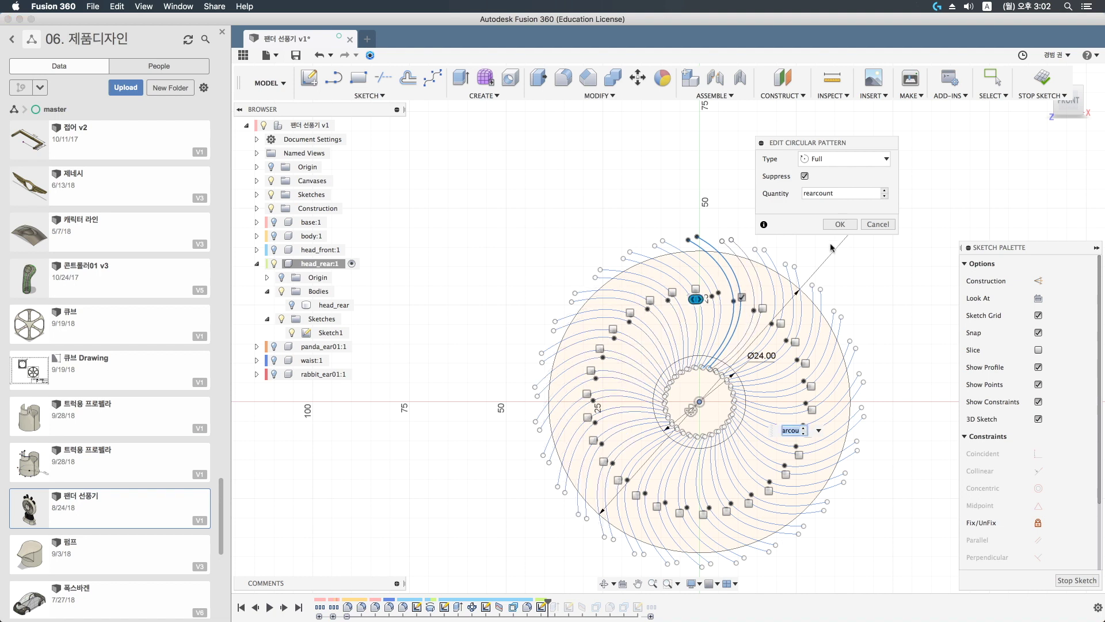
{"action": "left_click", "coordinate": [841, 224]}
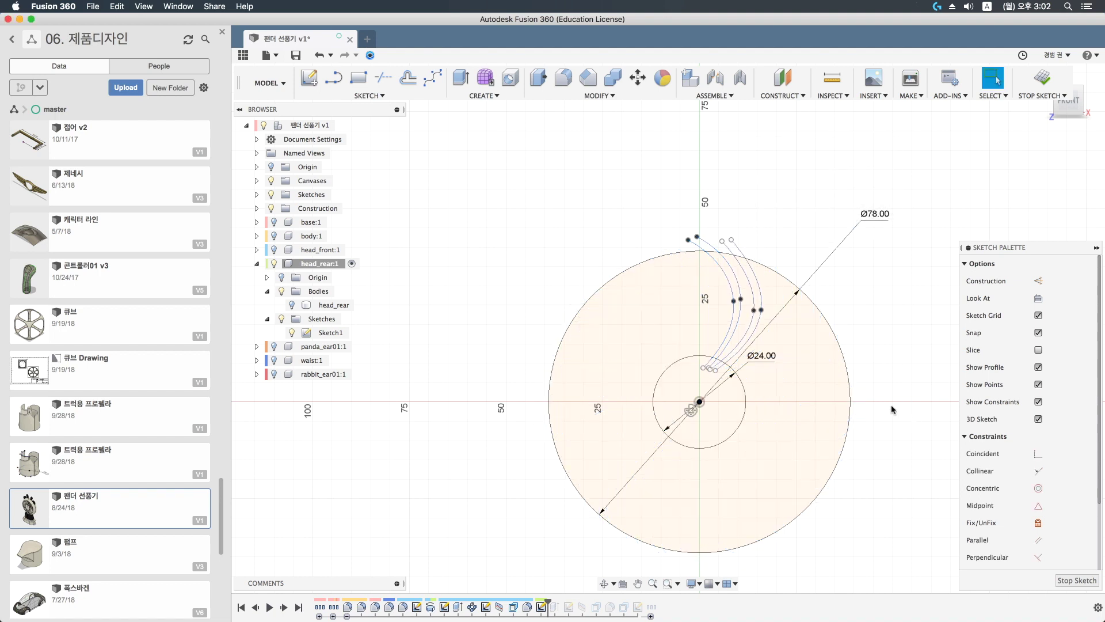
Reshape the left vent arc by nudging its upper endpoint and middle point
{"action": "scroll", "coordinate": [736, 262], "scroll_direction": "up", "scroll_amount": 3}
{"action": "scroll", "coordinate": [736, 263], "scroll_direction": "up", "scroll_amount": 3}
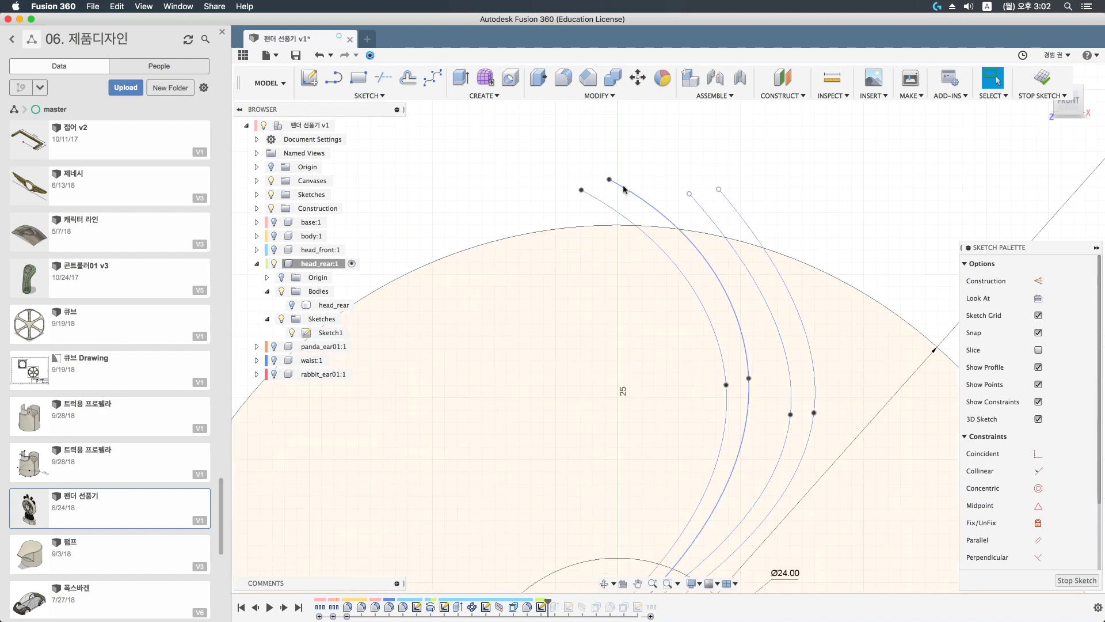
{"action": "left_click_drag", "start_coordinate": [582, 189], "coordinate": [594, 188]}
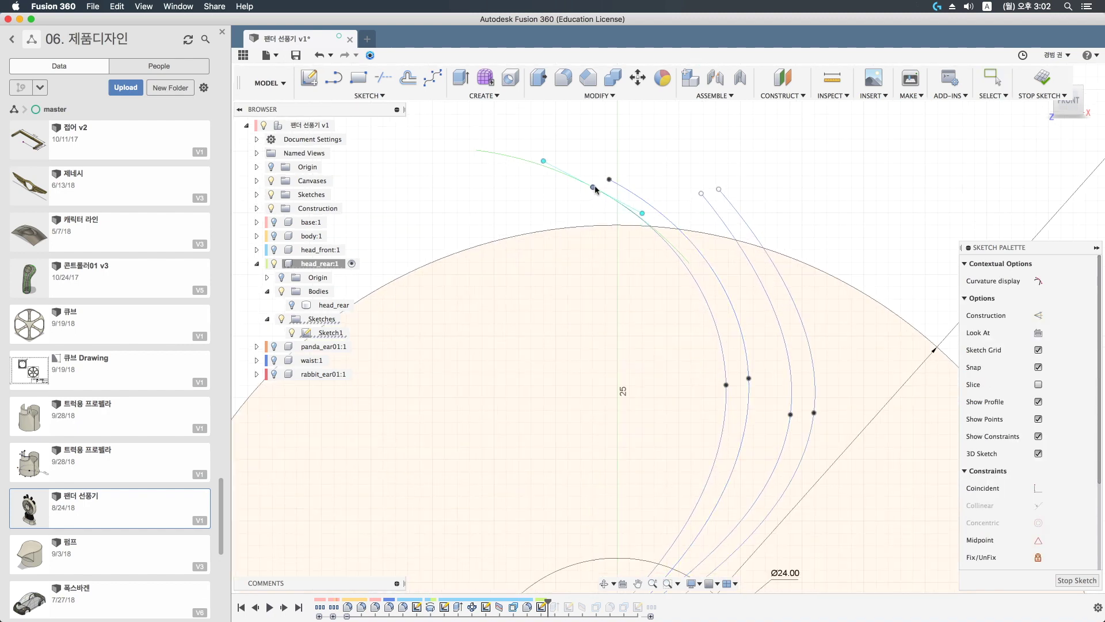
{"action": "left_click_drag", "start_coordinate": [726, 385], "coordinate": [733, 378]}
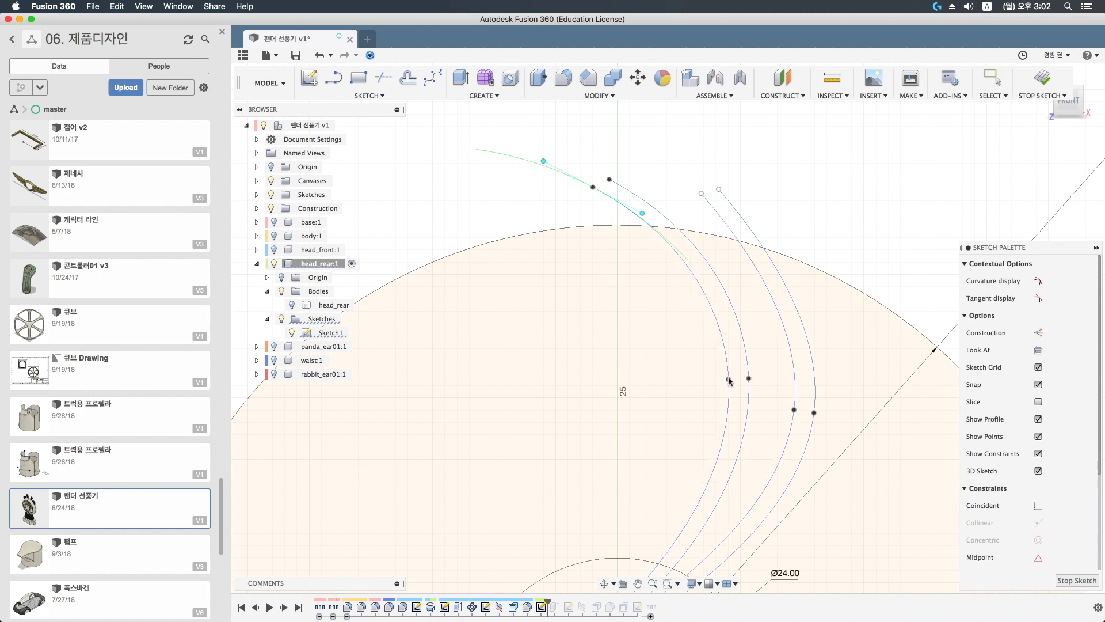
{"action": "scroll", "coordinate": [733, 378], "scroll_direction": "down", "scroll_amount": 5}
Finish the sketch and roll the timeline forward one feature to reveal head_rear (1)
{"action": "left_click", "coordinate": [1042, 78]}
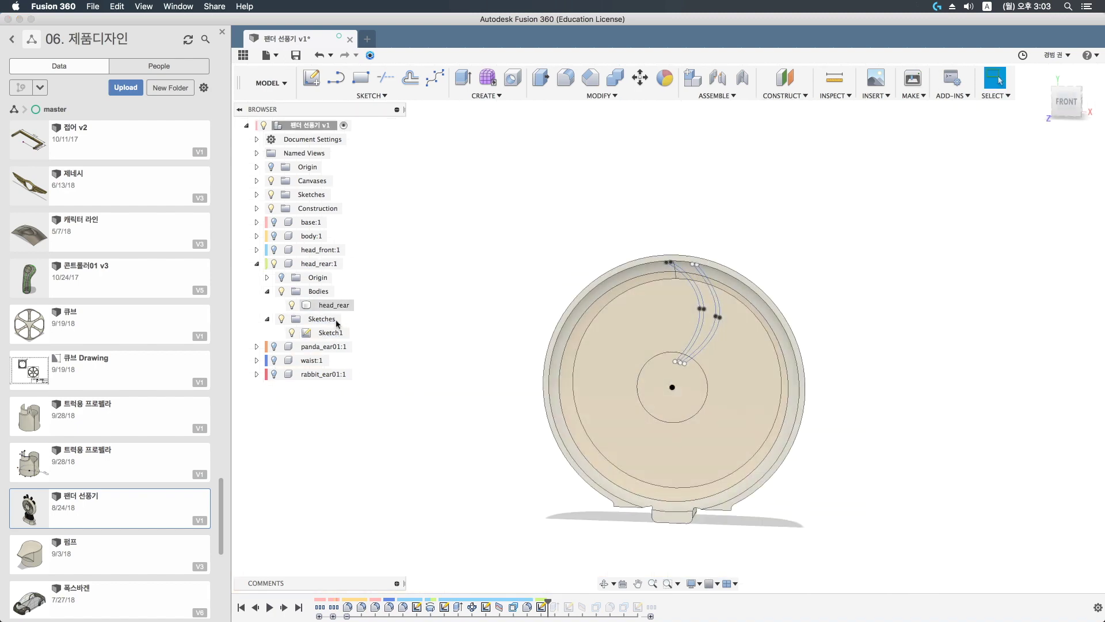
{"action": "middle_click_drag", "start_coordinate": [631, 420], "coordinate": [538, 419], "text": "shift"}
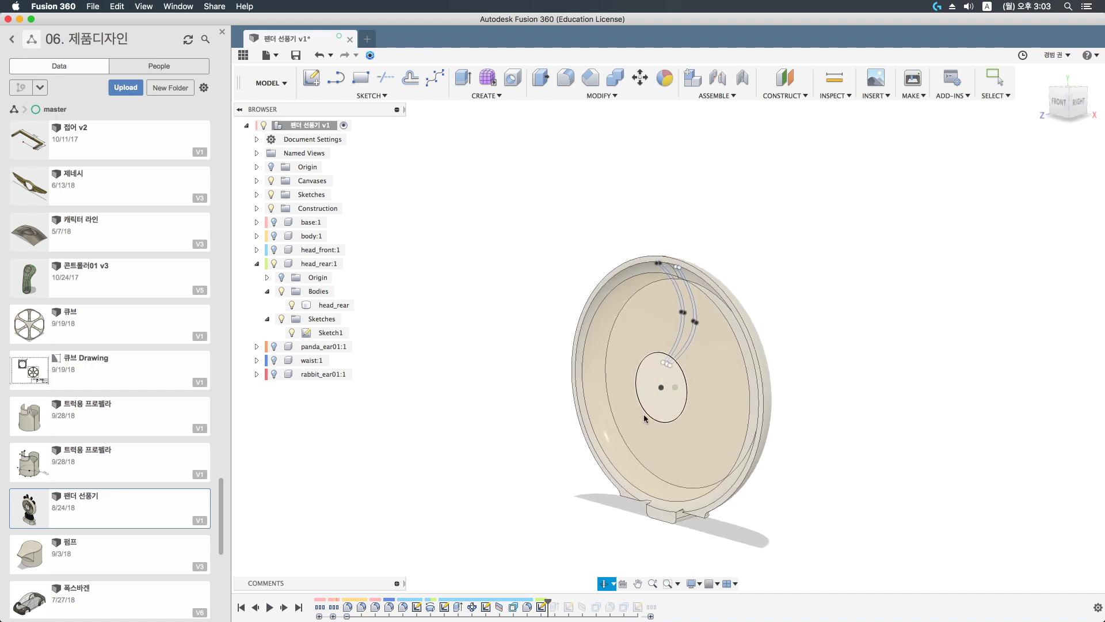
{"action": "left_click_drag", "start_coordinate": [550, 600], "coordinate": [562, 600]}
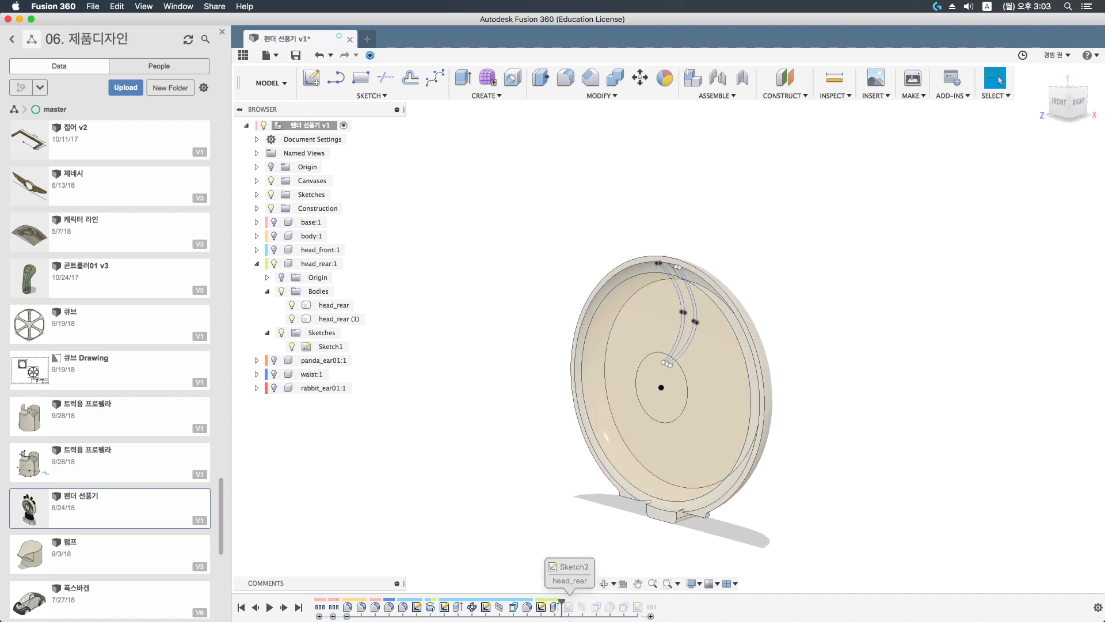
{"action": "middle_click_drag", "start_coordinate": [581, 552], "coordinate": [548, 486], "text": "shift"}
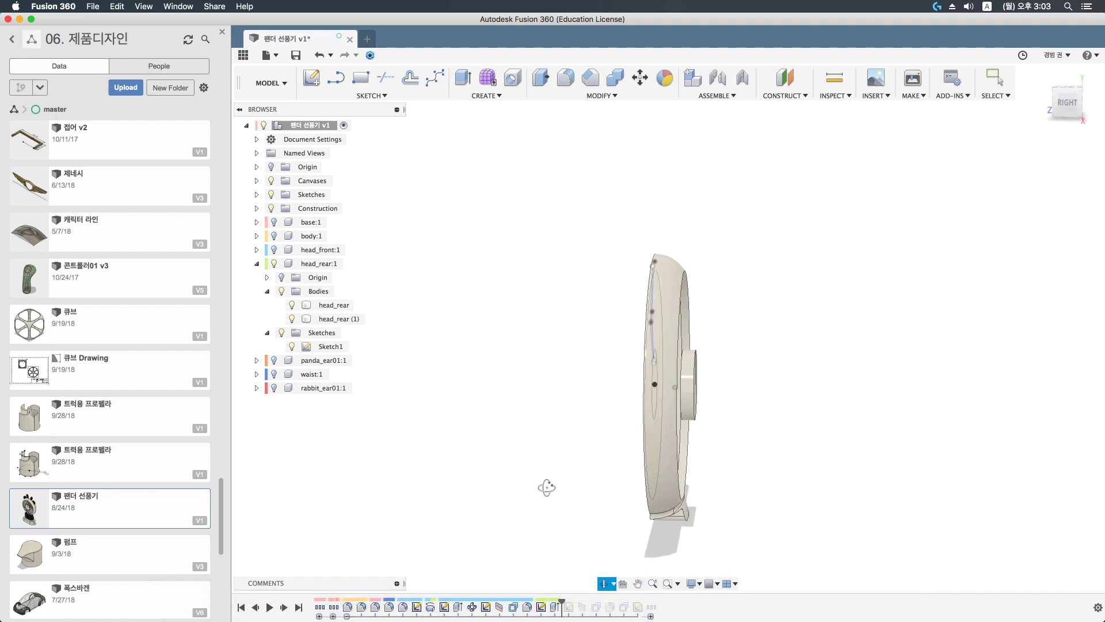
Edit the vent extrude cut, removing two extra profiles so only one arc slot is cut
{"action": "double_click", "coordinate": [555, 607]}
{"action": "middle_click_drag", "start_coordinate": [603, 515], "coordinate": [691, 416], "text": "shift"}
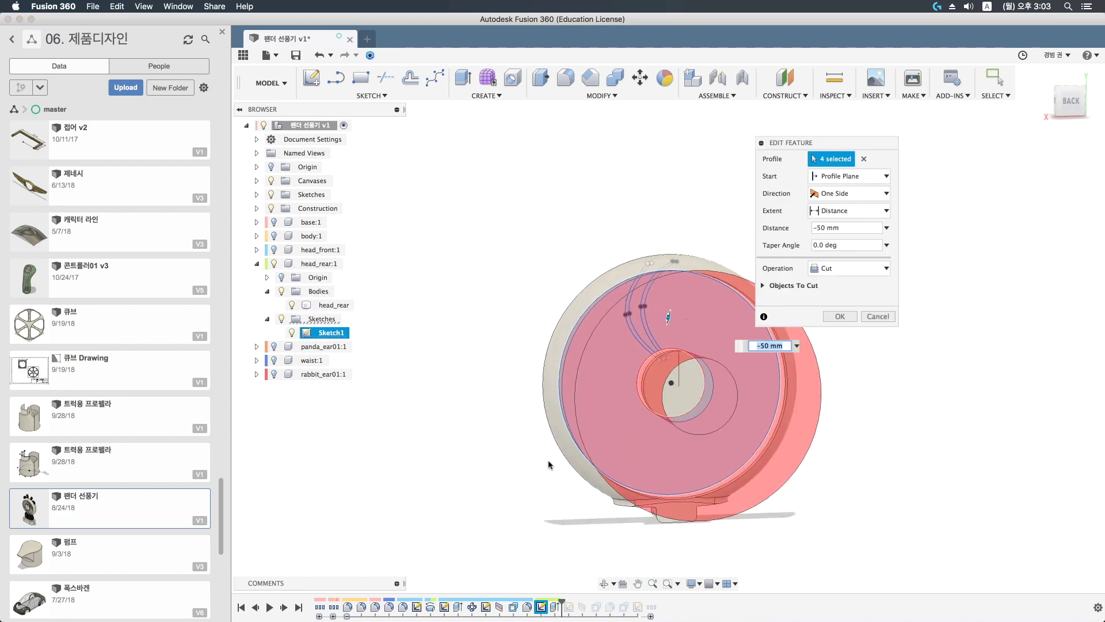
{"action": "scroll", "coordinate": [713, 277], "scroll_direction": "up", "scroll_amount": 5}
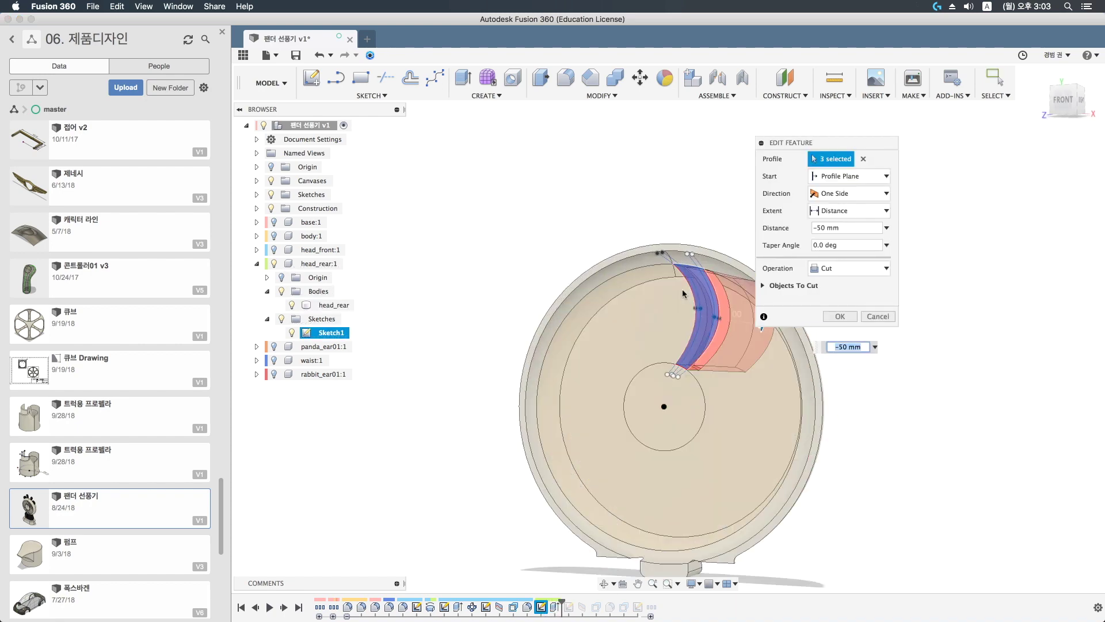
{"action": "left_click", "coordinate": [717, 273]}
{"action": "left_click", "coordinate": [668, 427]}
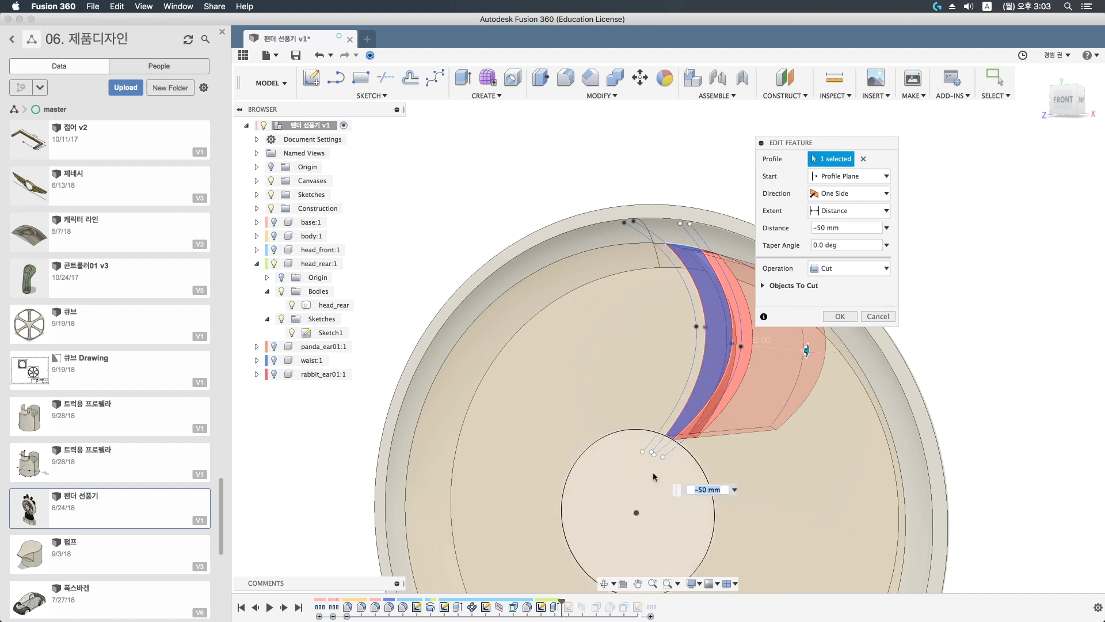
{"action": "scroll", "coordinate": [652, 472], "scroll_direction": "down", "scroll_amount": 3}
{"action": "left_click", "coordinate": [840, 318]}
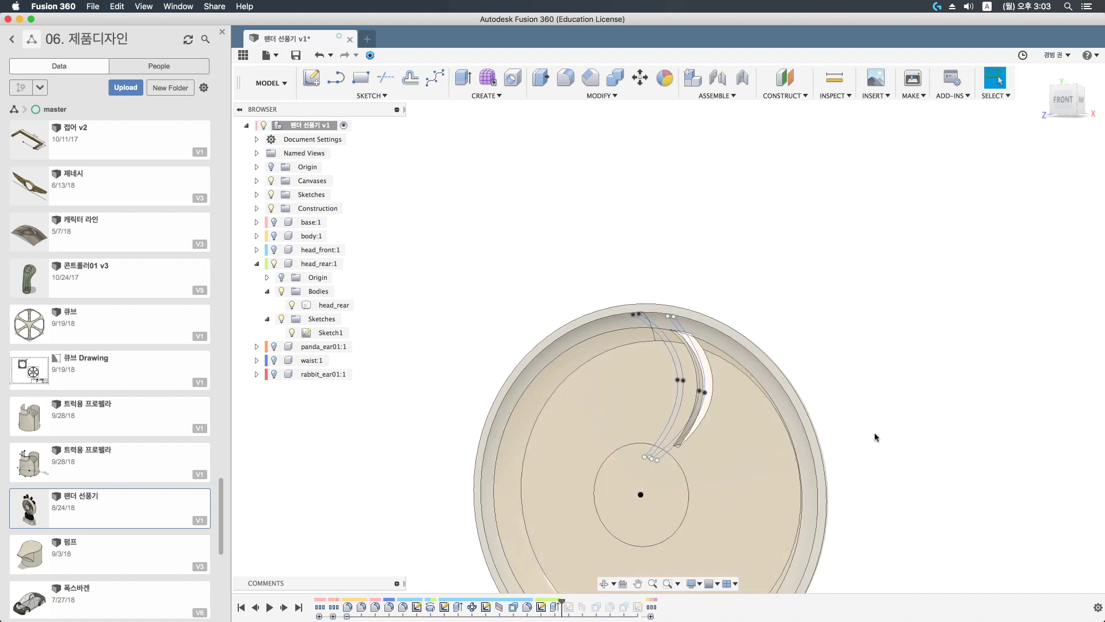
{"action": "scroll", "coordinate": [869, 438], "scroll_direction": "down", "scroll_amount": 3}
{"action": "middle_click_drag", "start_coordinate": [861, 438], "coordinate": [839, 419], "text": "shift"}
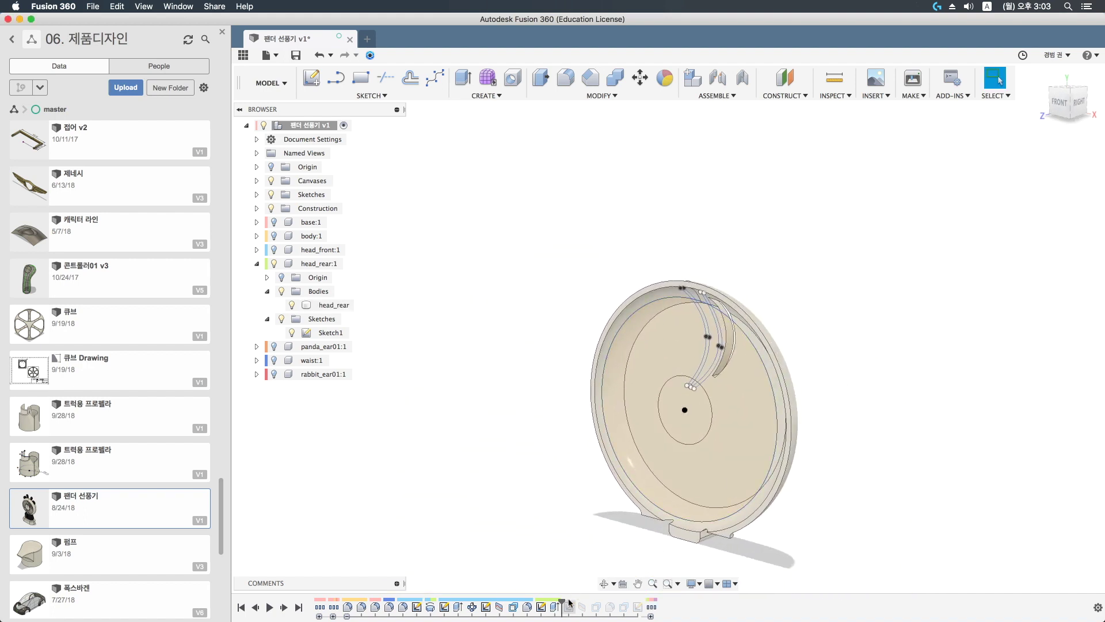
Circular-pattern the vent cut feature around the centre axis with quantity rearcount
{"action": "left_click", "coordinate": [494, 95]}
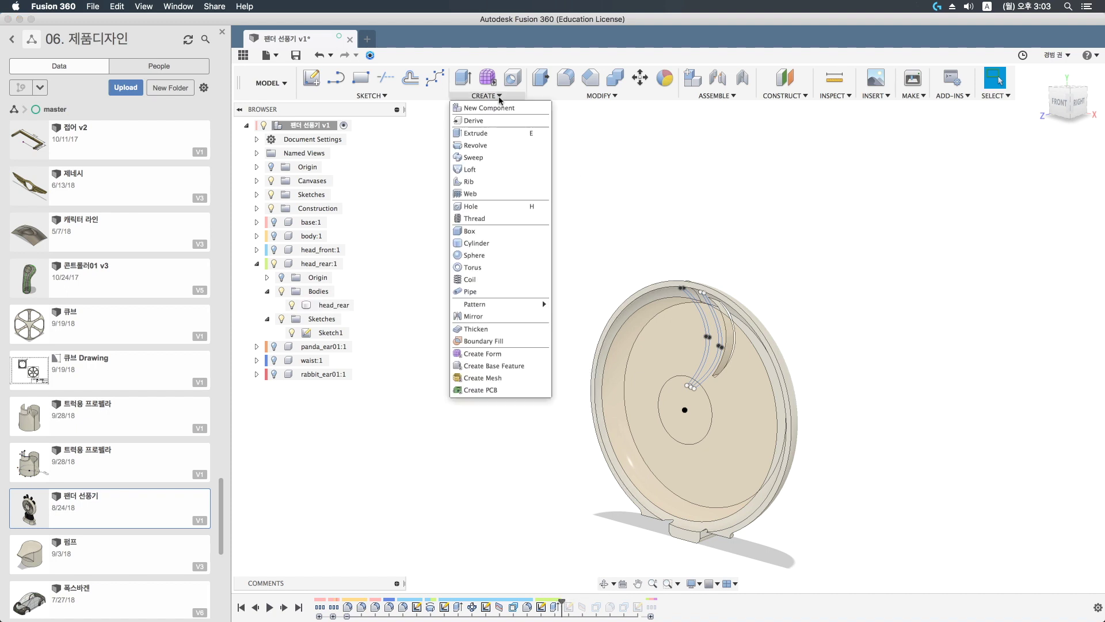
{"action": "mouse_move", "coordinate": [484, 304]}
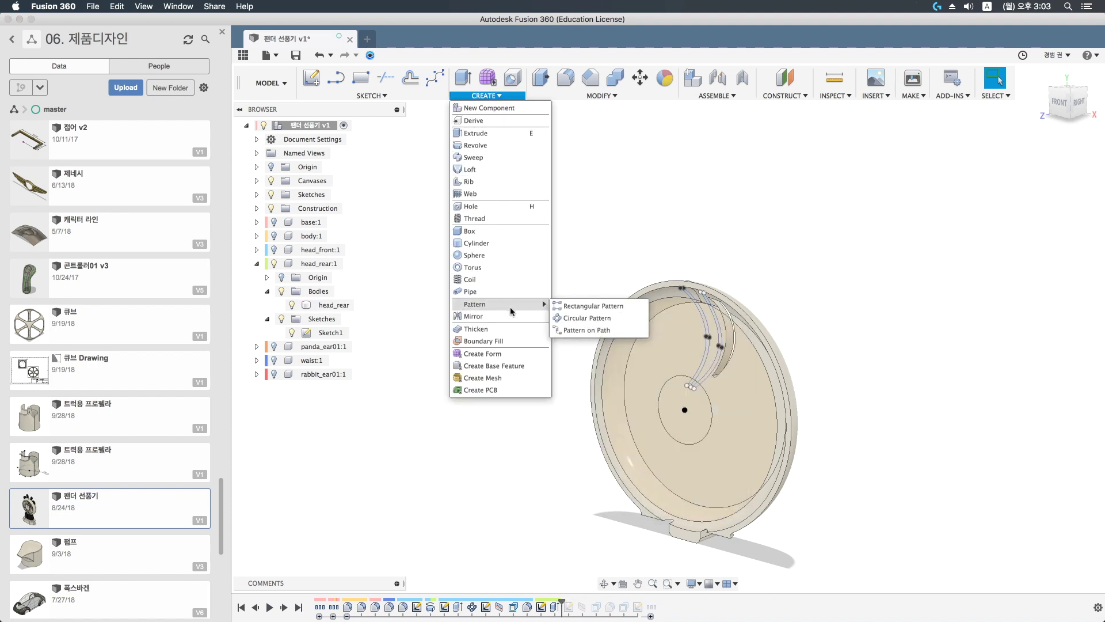
{"action": "left_click", "coordinate": [569, 321]}
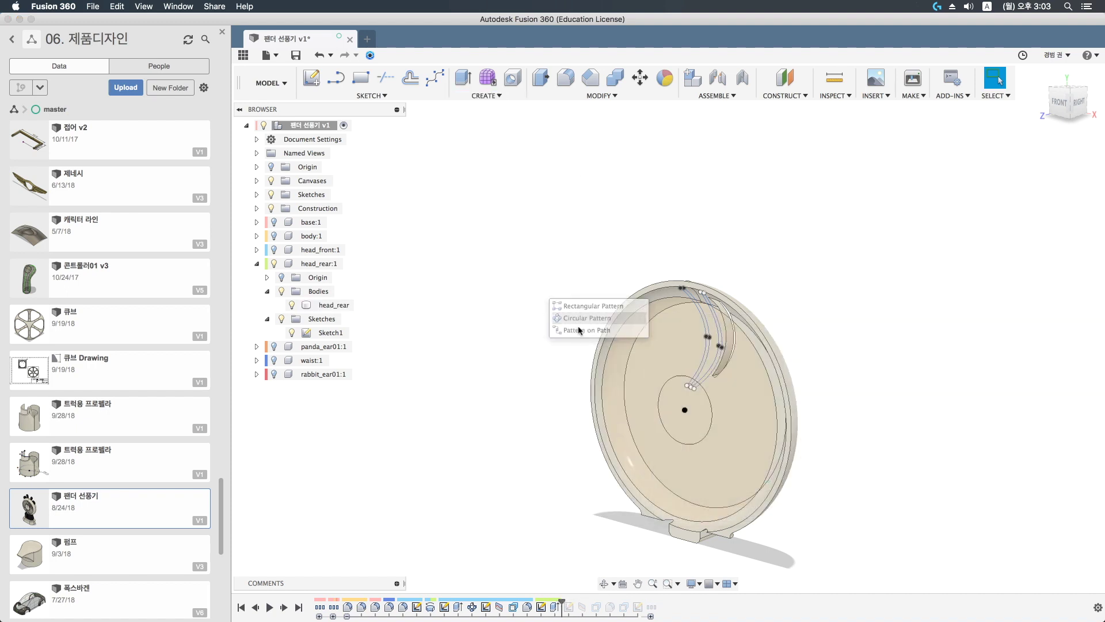
{"action": "left_click", "coordinate": [553, 607]}
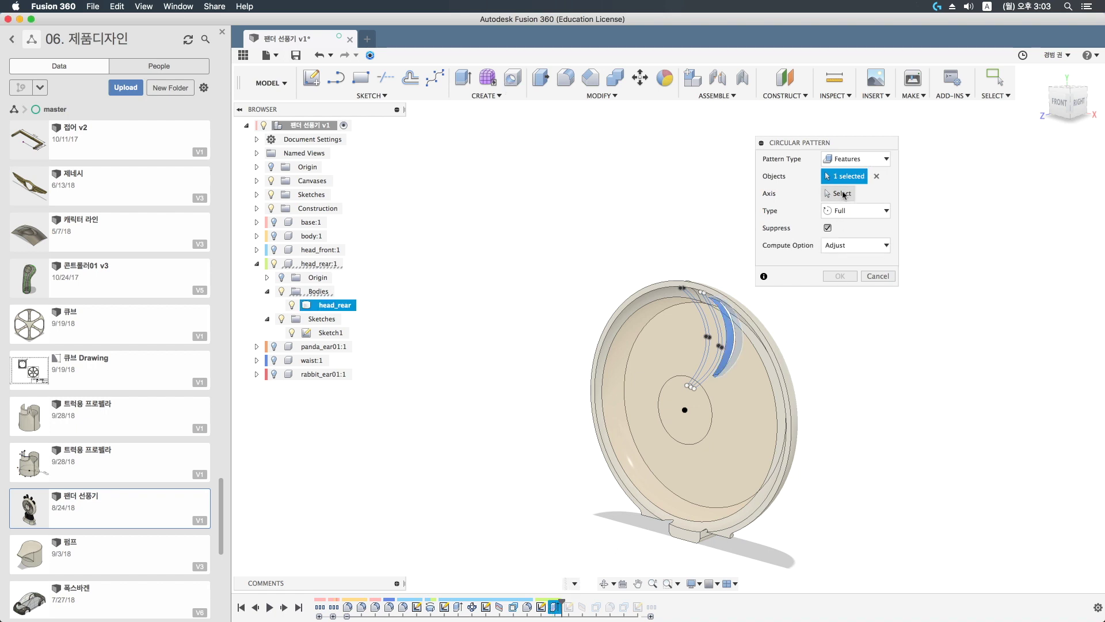
{"action": "left_click", "coordinate": [653, 424]}
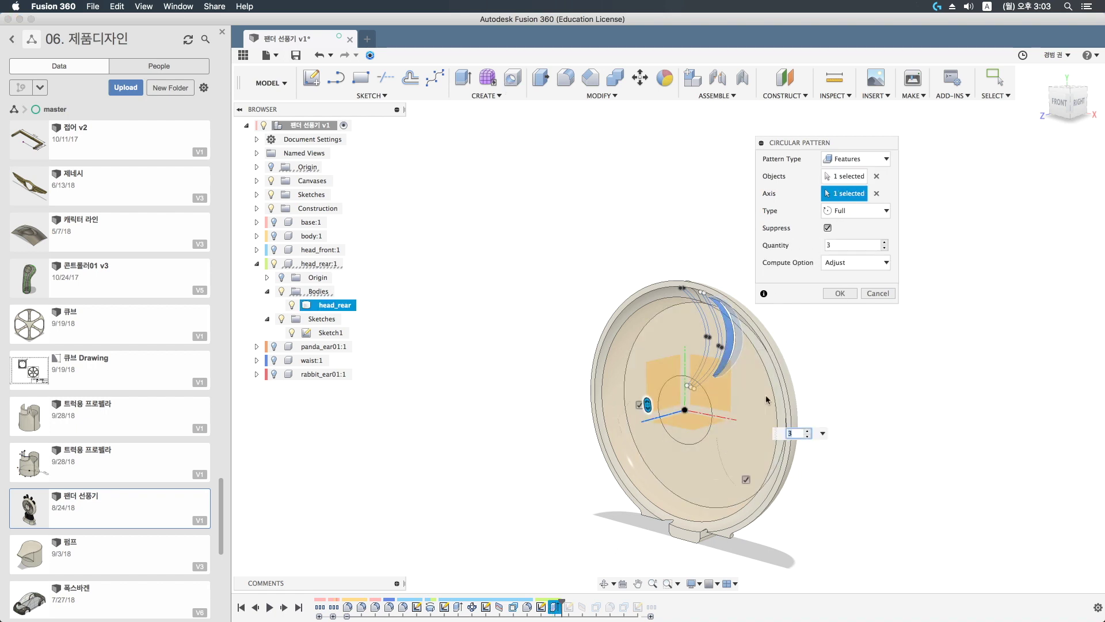
{"action": "double_click", "coordinate": [852, 245]}
{"action": "type", "text": "rer"}
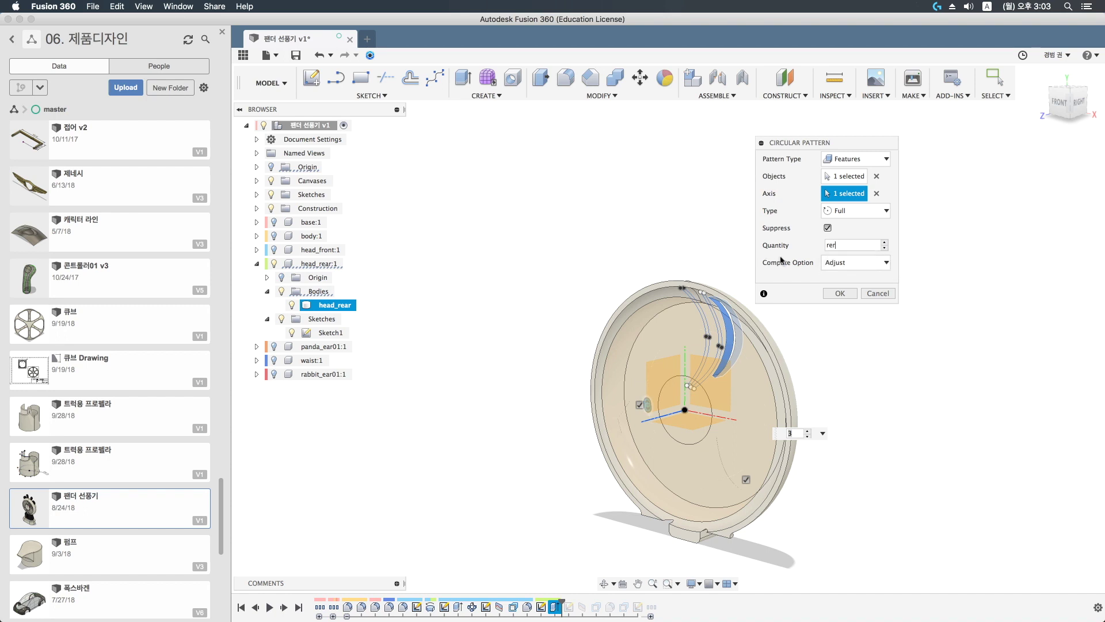
{"action": "key", "text": "BackSpace"}
{"action": "type", "text": "arcount"}
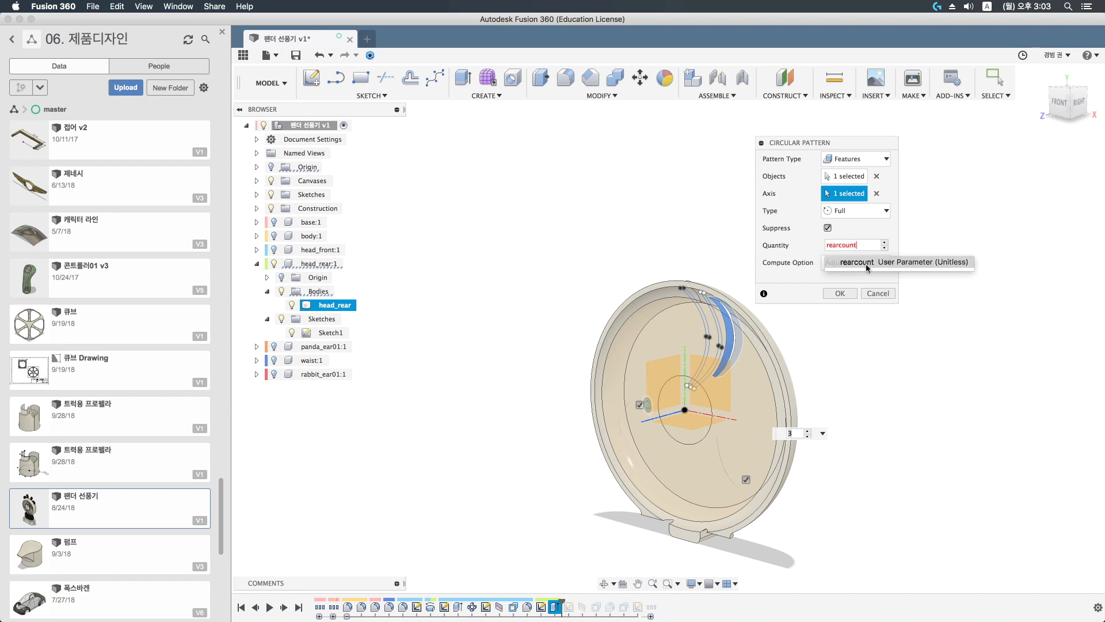
{"action": "left_click", "coordinate": [858, 262]}
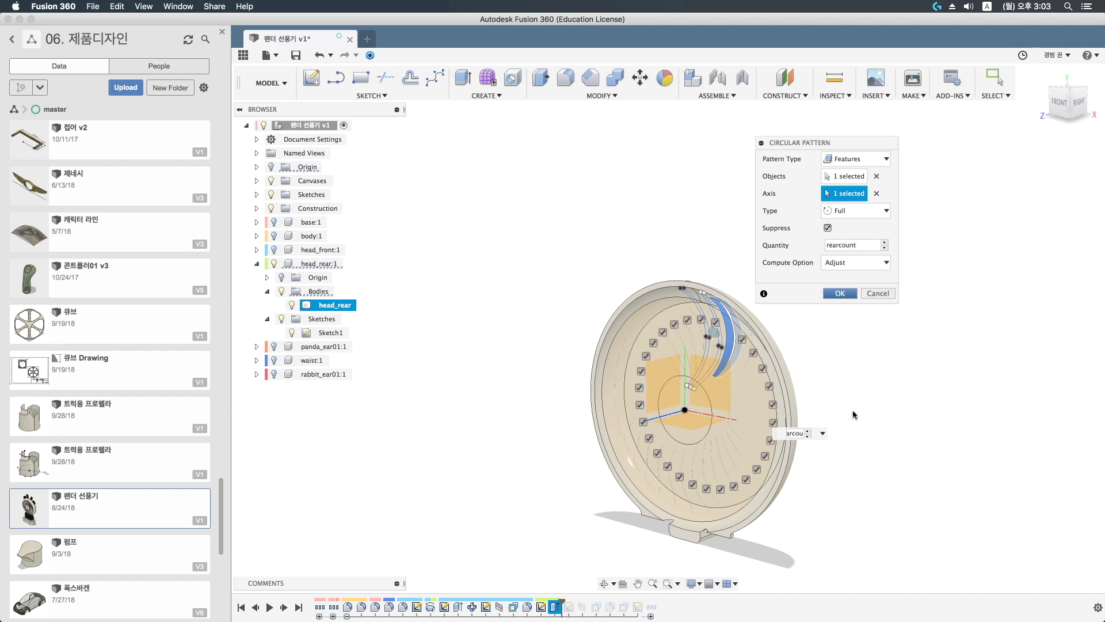
{"action": "key", "text": "Return"}
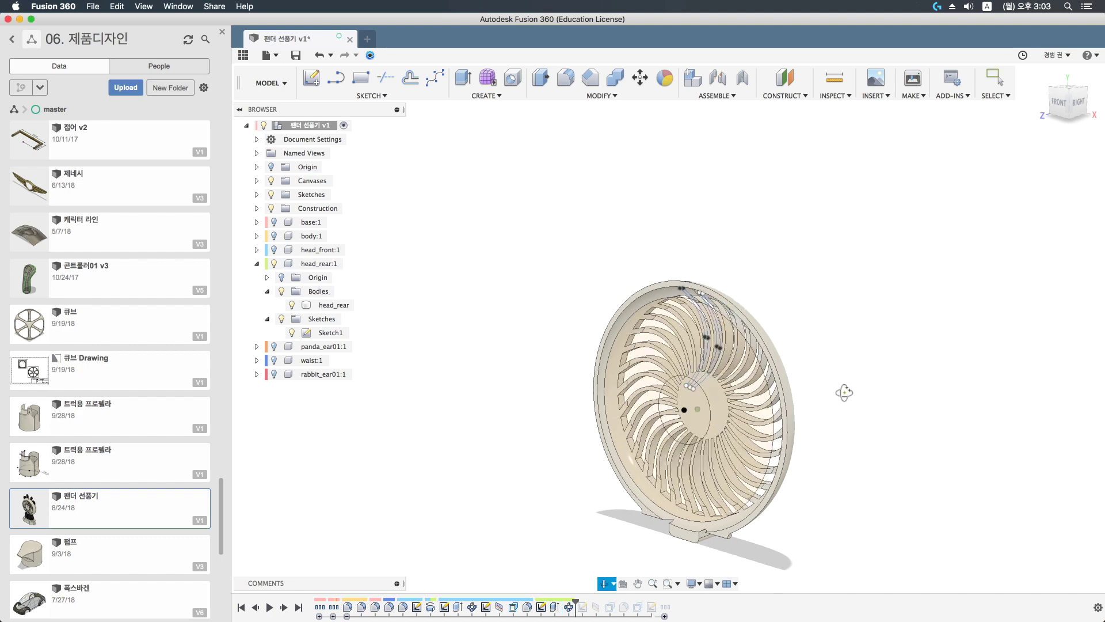
Set the rearcount parameter to 25, close the parameters and view the recomputed rear head
{"action": "middle_click_drag", "start_coordinate": [844, 390], "coordinate": [731, 389], "text": "shift"}
{"action": "type", "text": "25"}
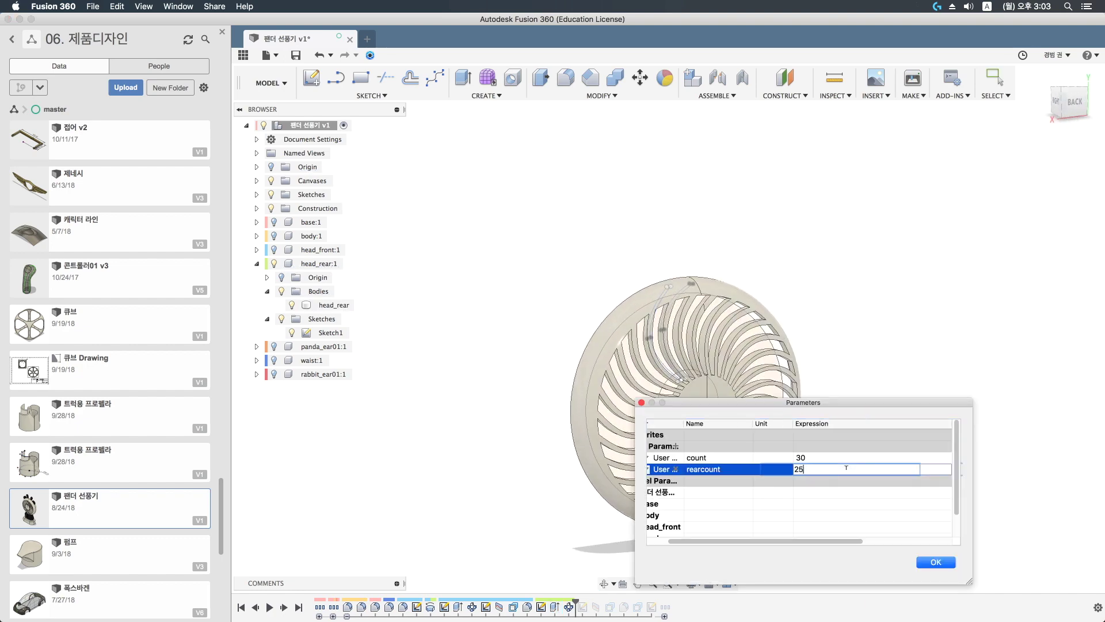
{"action": "key", "text": "Return"}
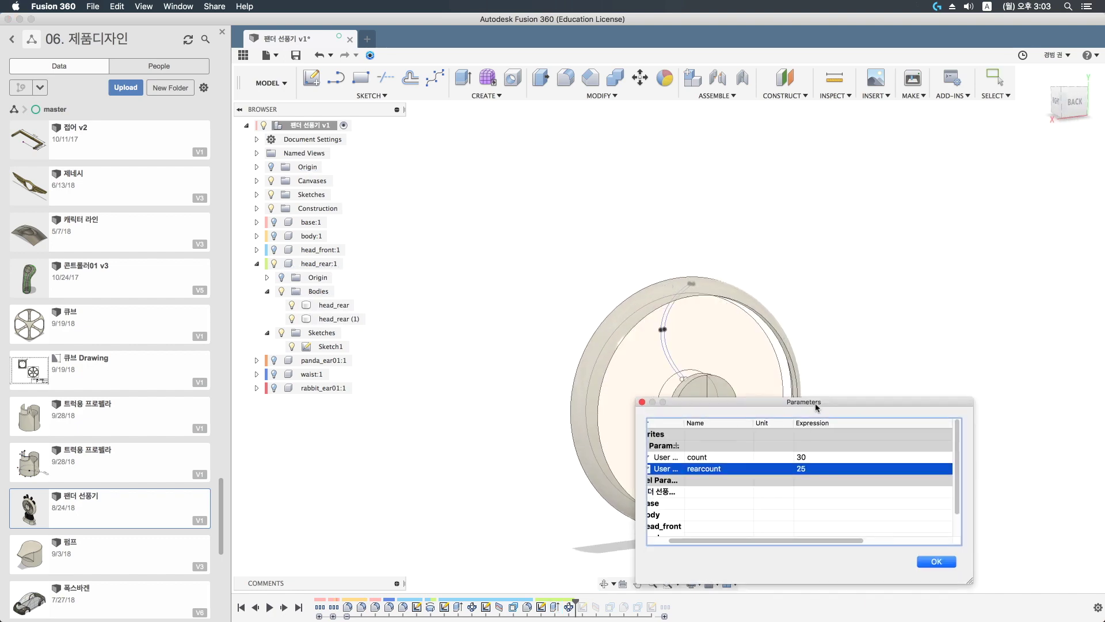
{"action": "left_click_drag", "start_coordinate": [817, 406], "coordinate": [931, 174]}
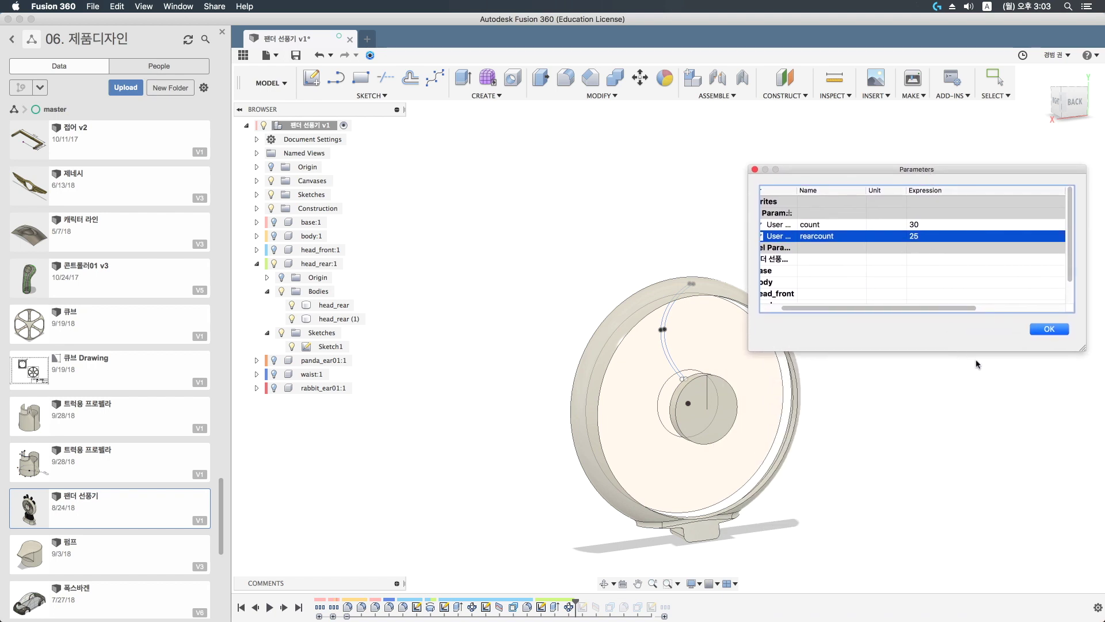
{"action": "left_click", "coordinate": [1063, 330]}
{"action": "middle_click_drag", "start_coordinate": [553, 474], "coordinate": [679, 489], "text": "shift"}
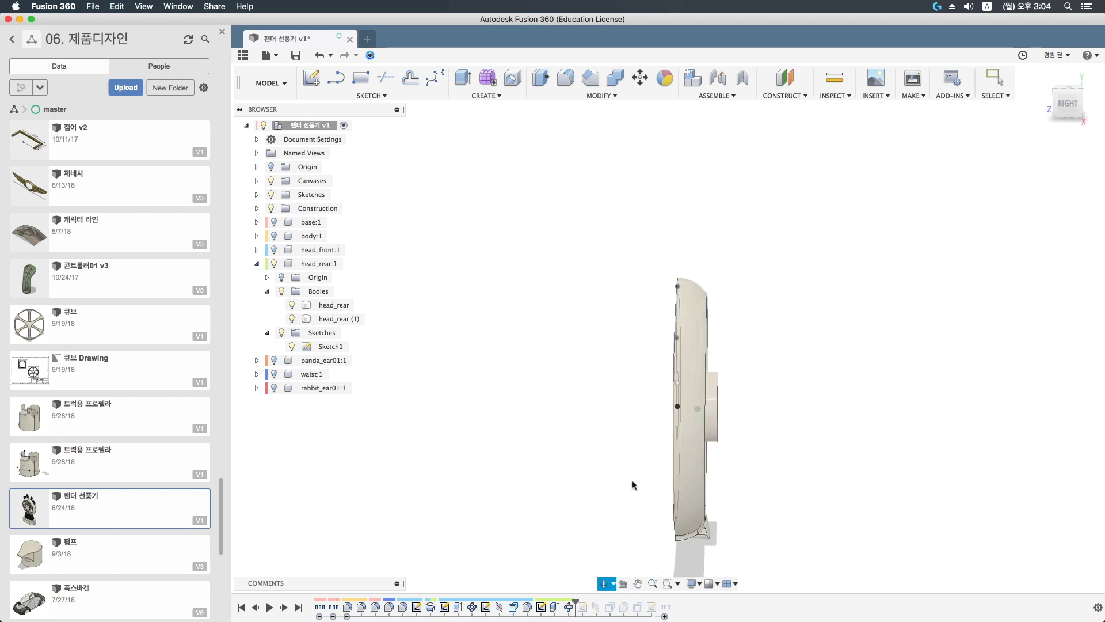
Re-edit Sketch1's spiral arc circular pattern, toggling one instance's suppression and confirming
{"action": "double_click", "coordinate": [569, 607]}
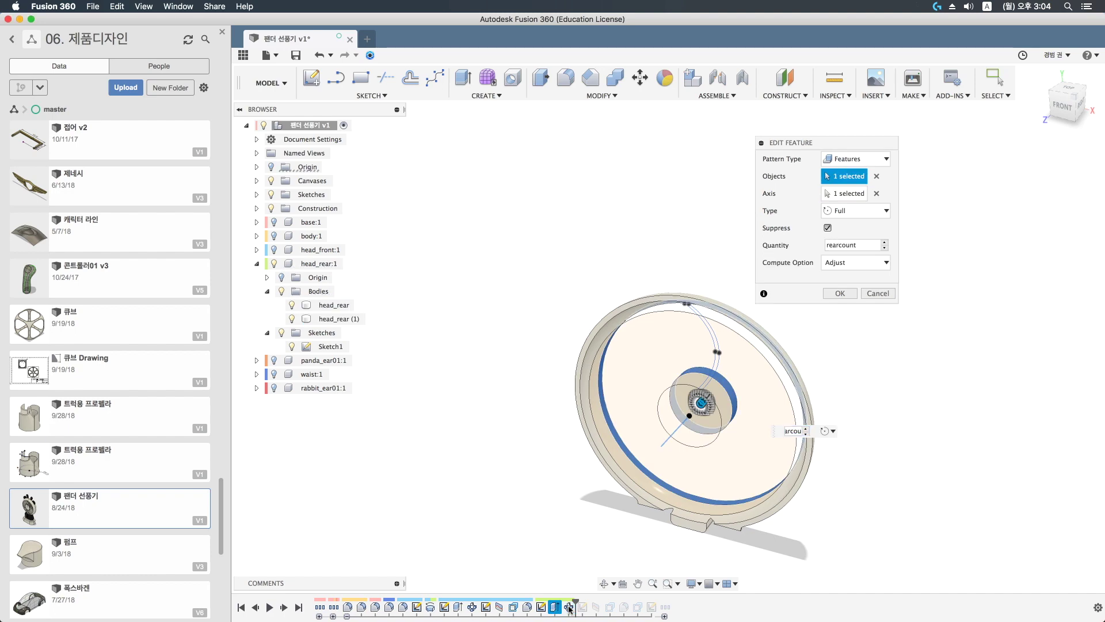
{"action": "left_click", "coordinate": [878, 293]}
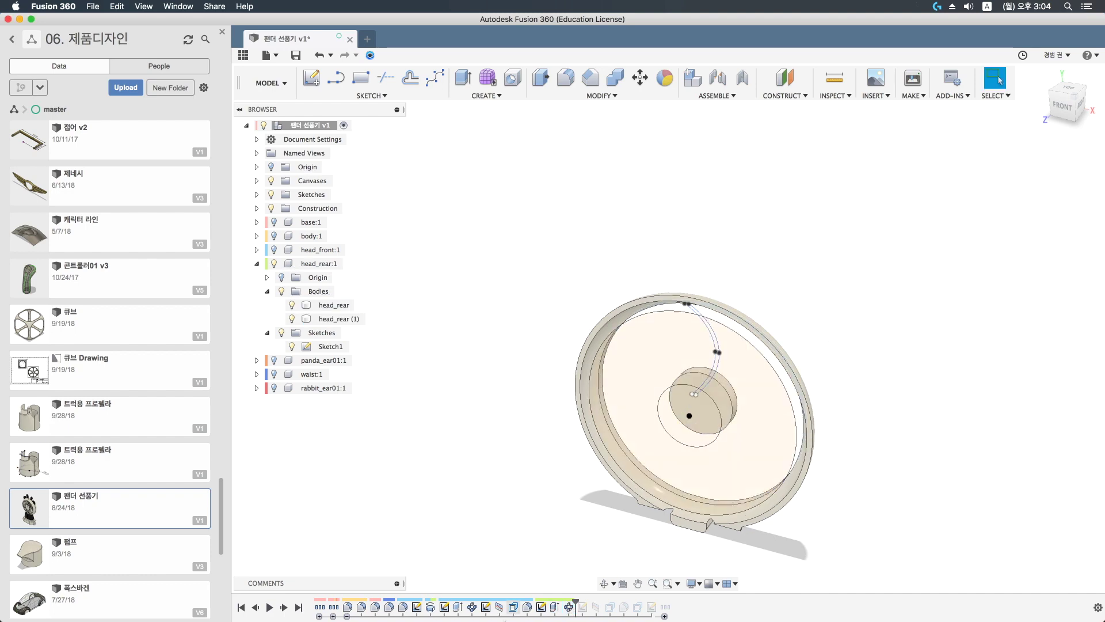
{"action": "double_click", "coordinate": [542, 608]}
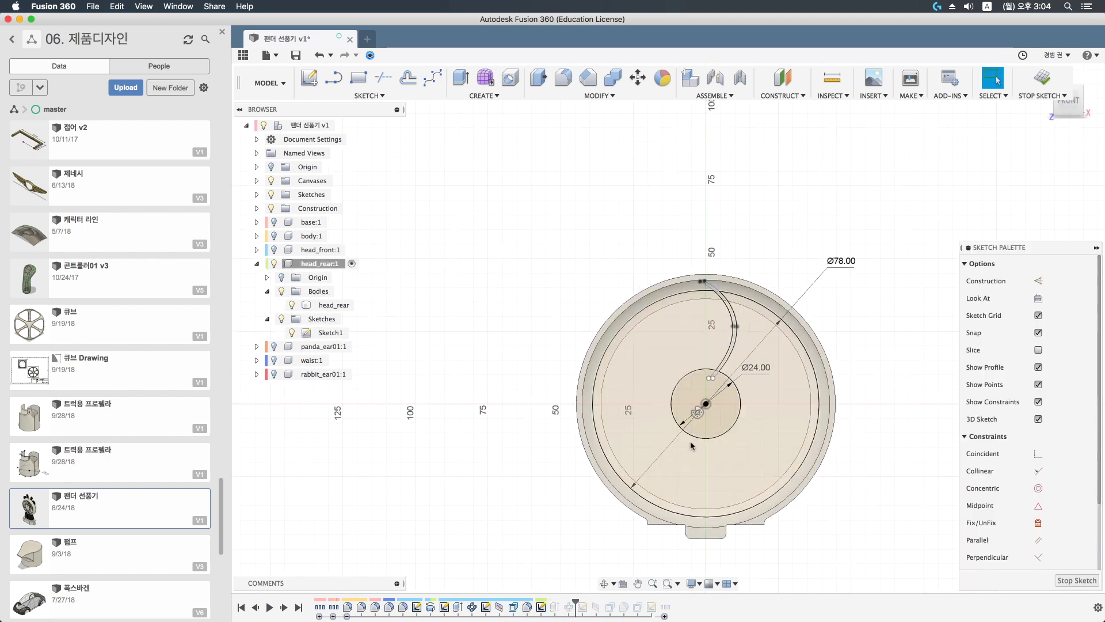
{"action": "double_click", "coordinate": [698, 414]}
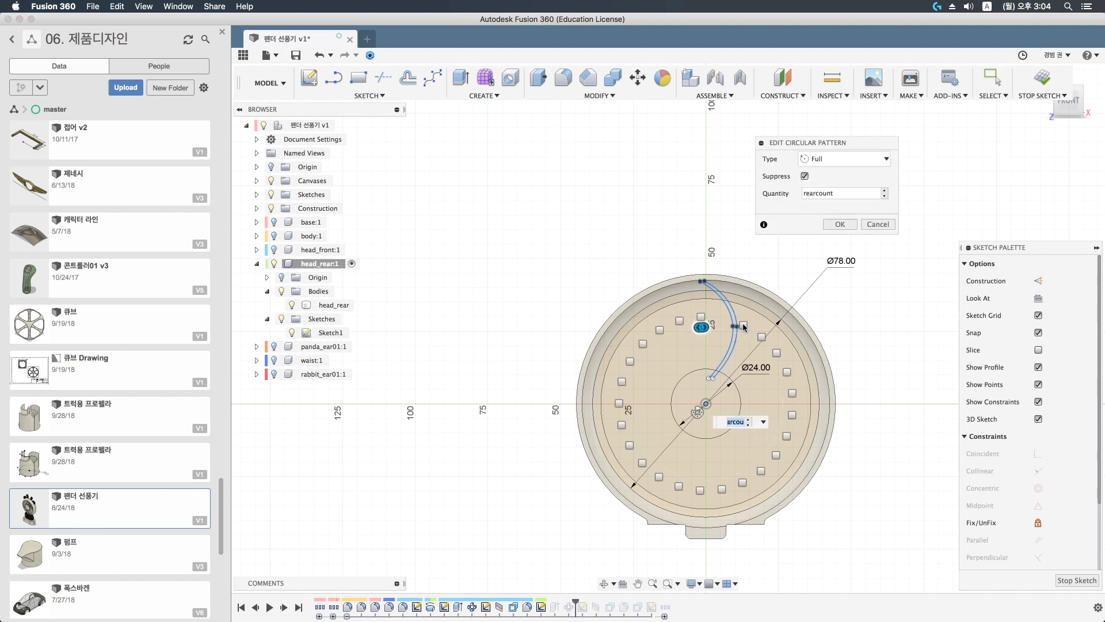
{"action": "left_click", "coordinate": [700, 316]}
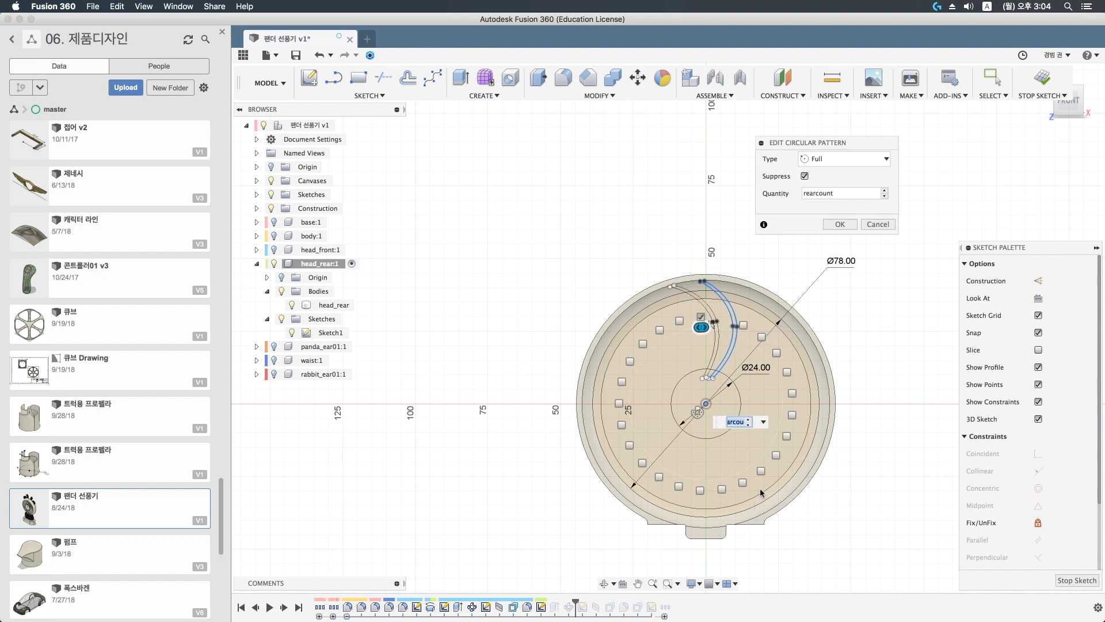
{"action": "left_click", "coordinate": [840, 224]}
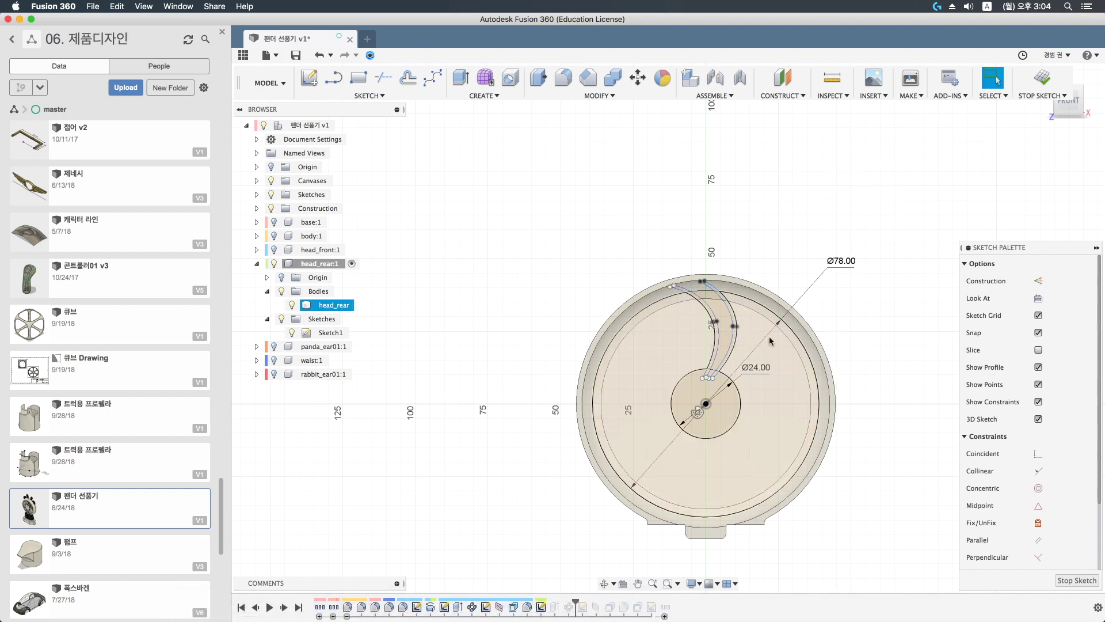
{"action": "left_click", "coordinate": [599, 96]}
Change rearcount to 15 and finish the rear head sketch
{"action": "left_click", "coordinate": [570, 326]}
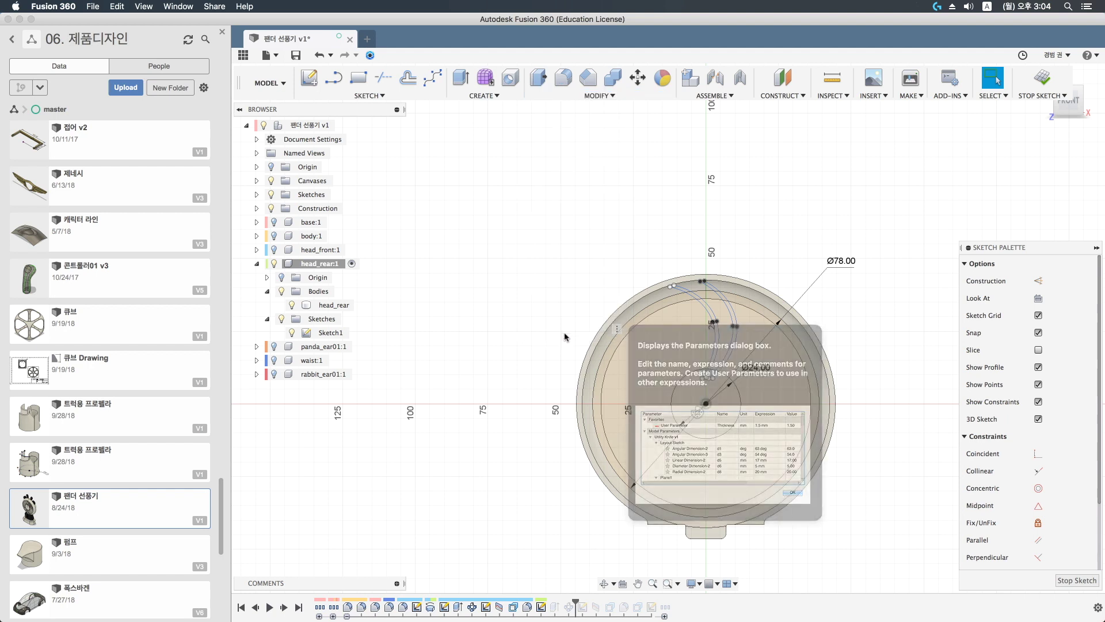
{"action": "left_click", "coordinate": [956, 236]}
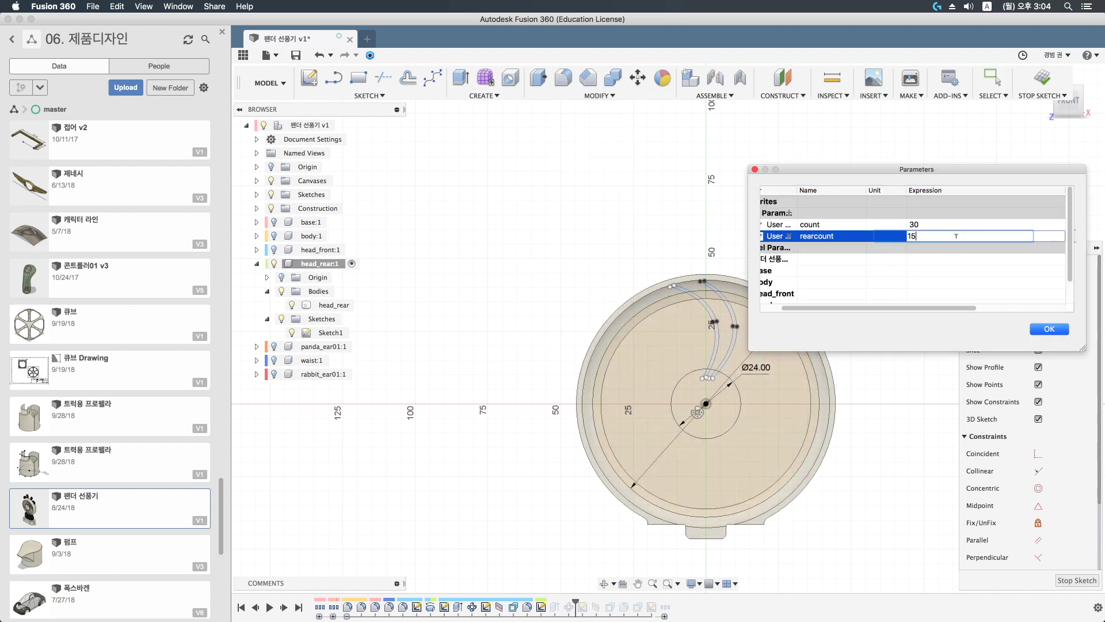
{"action": "key", "text": "Return"}
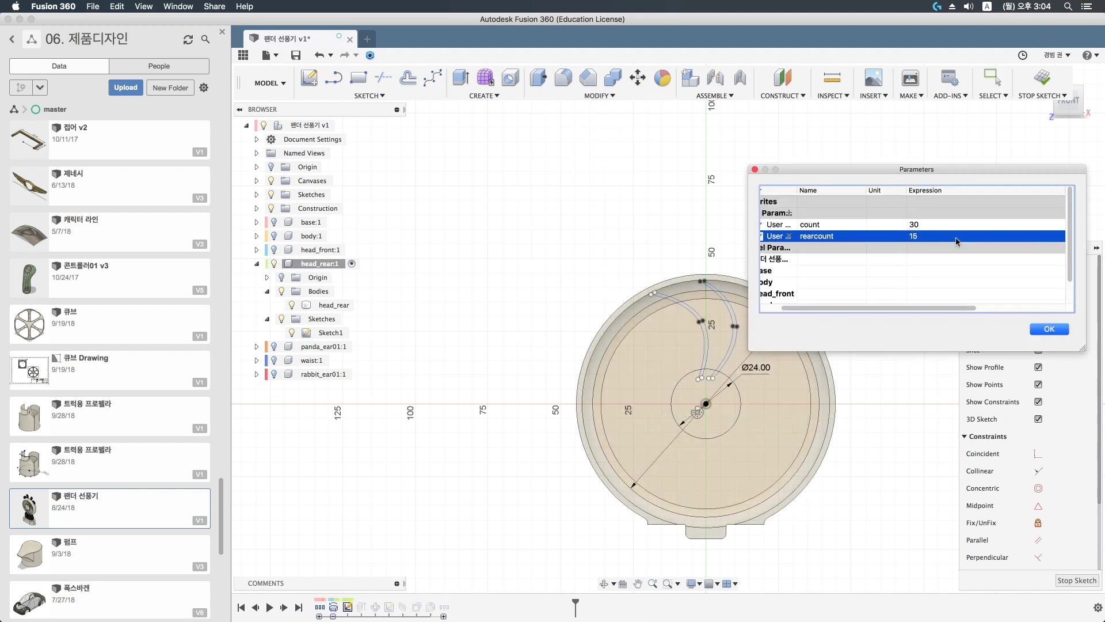
{"action": "left_click", "coordinate": [1049, 328]}
{"action": "left_click", "coordinate": [1076, 580]}
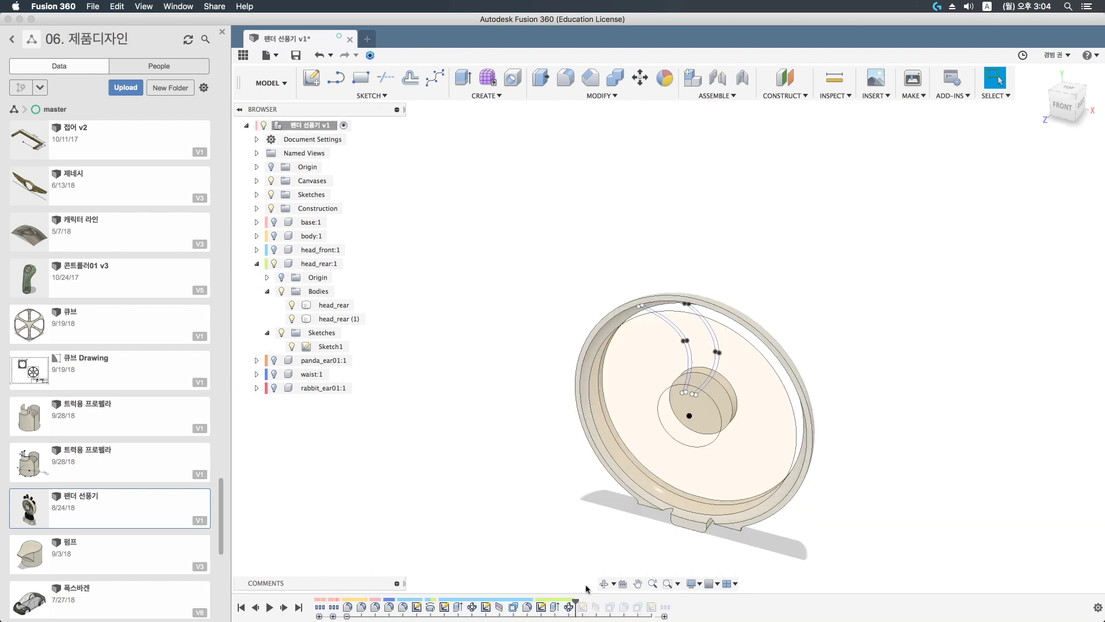
Edit the vent extrude cut to keep only the arc band profile, cutting 15 spiral slots
{"action": "left_click", "coordinate": [555, 608]}
{"action": "double_click", "coordinate": [555, 608]}
{"action": "left_click", "coordinate": [682, 344]}
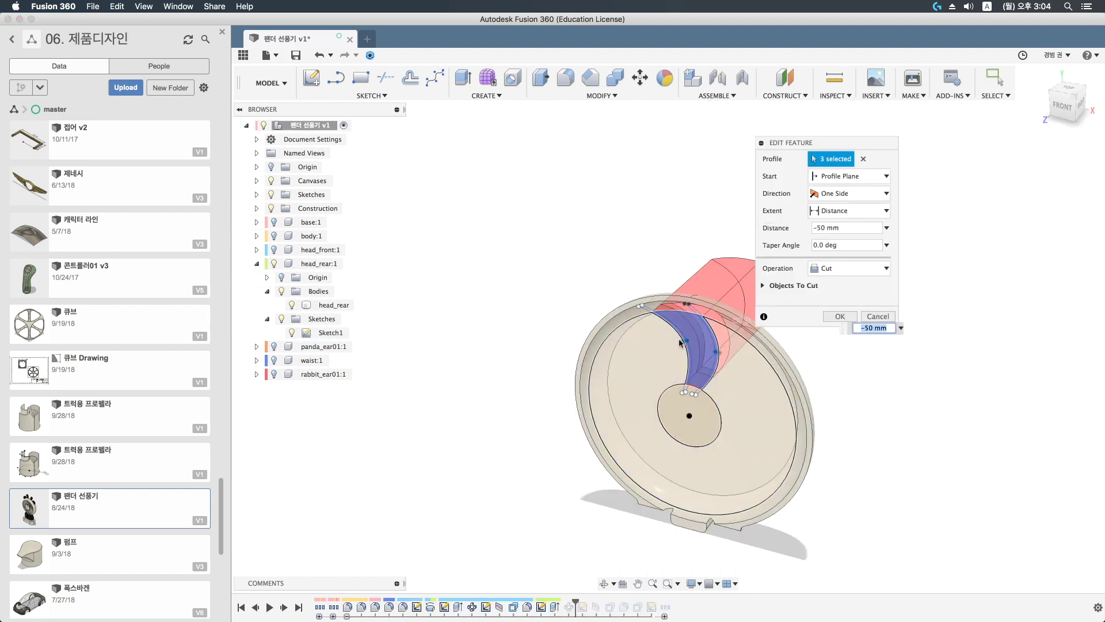
{"action": "left_click", "coordinate": [683, 339]}
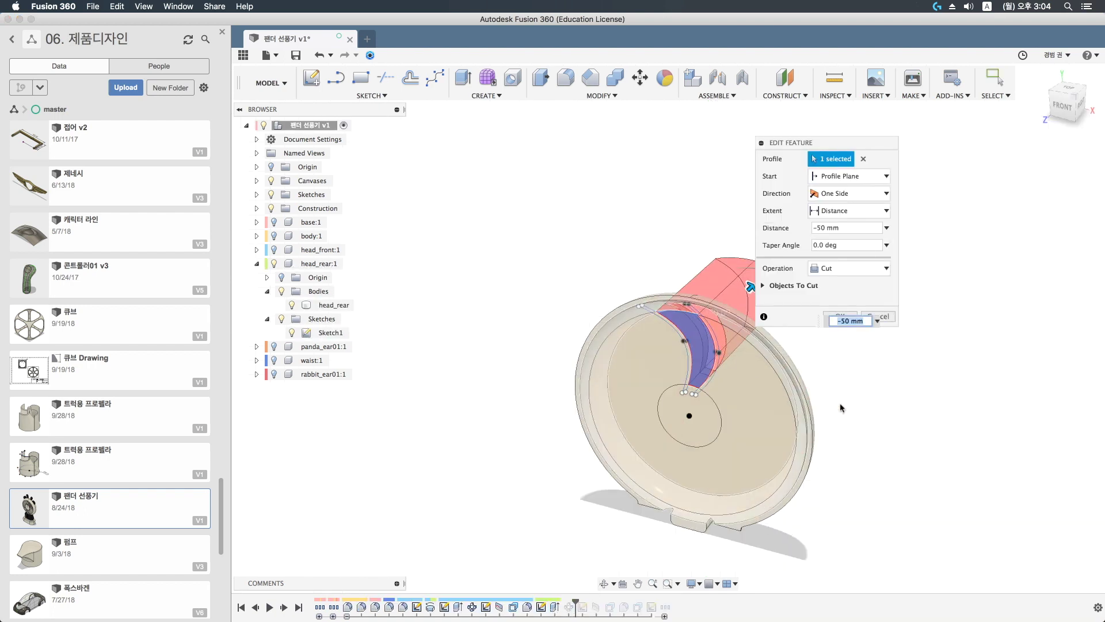
{"action": "left_click", "coordinate": [711, 346]}
{"action": "left_click_drag", "start_coordinate": [832, 143], "coordinate": [938, 132]}
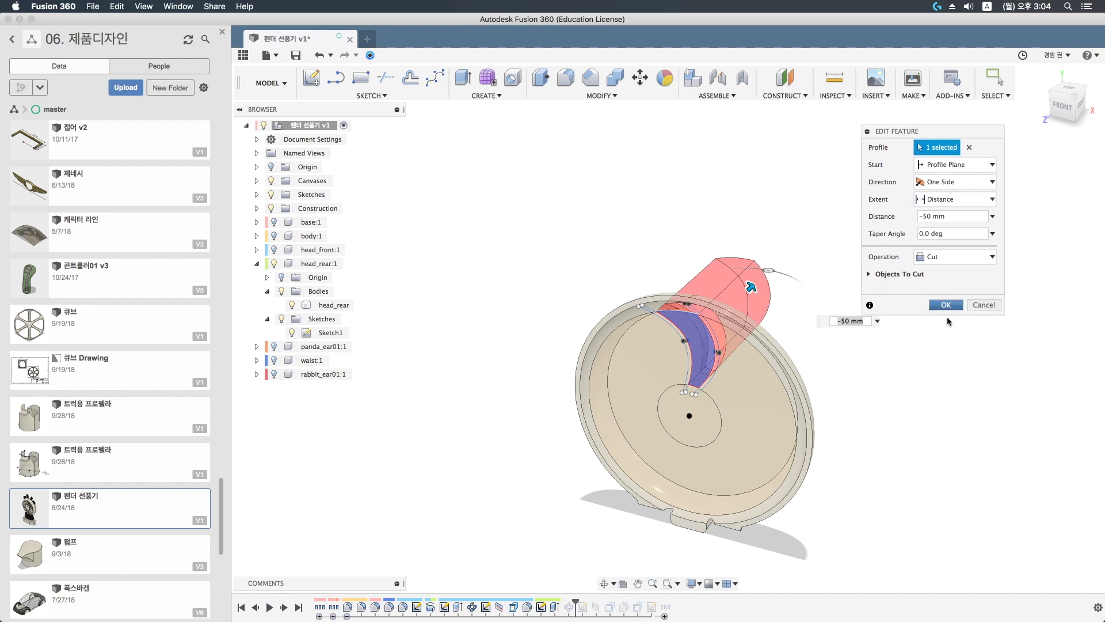
{"action": "left_click", "coordinate": [946, 305]}
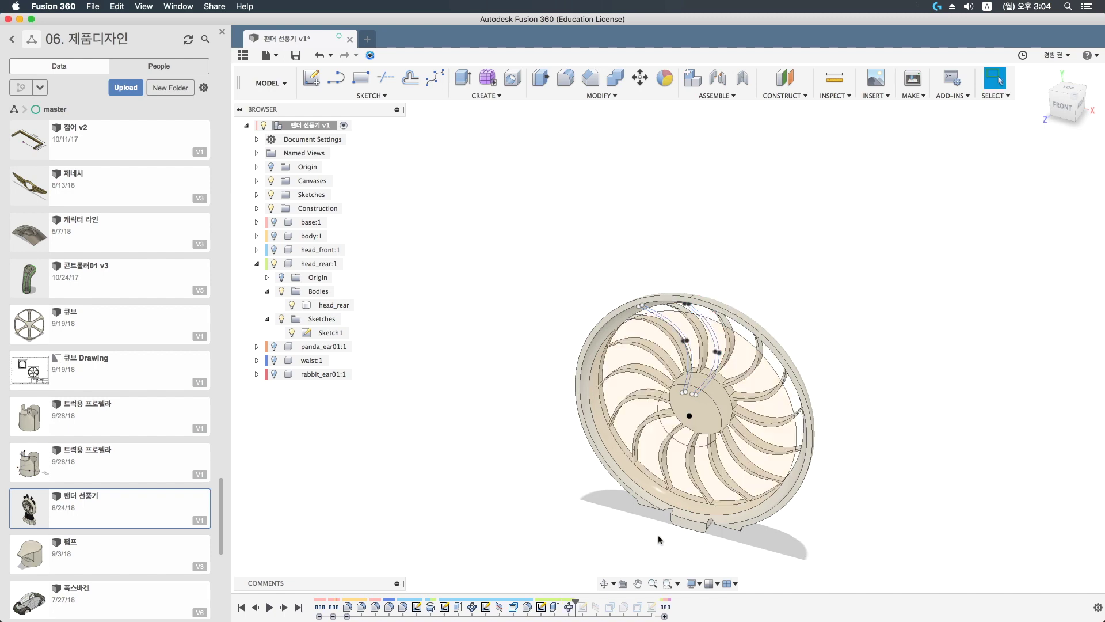
From the back view, drag the spiral curve's tangent handle so all vent slots follow the new bend
{"action": "left_click_drag", "start_coordinate": [634, 516], "coordinate": [468, 498]}
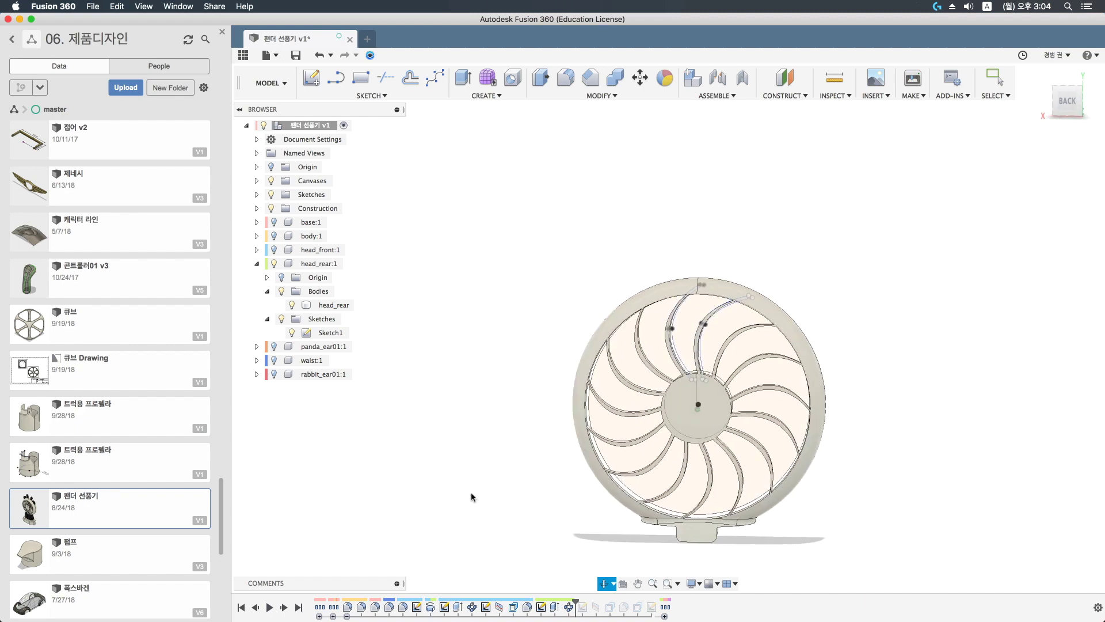
{"action": "key", "text": "Escape"}
{"action": "scroll", "coordinate": [712, 302], "scroll_direction": "up", "scroll_amount": 3}
{"action": "scroll", "coordinate": [707, 283], "scroll_direction": "up", "scroll_amount": 2}
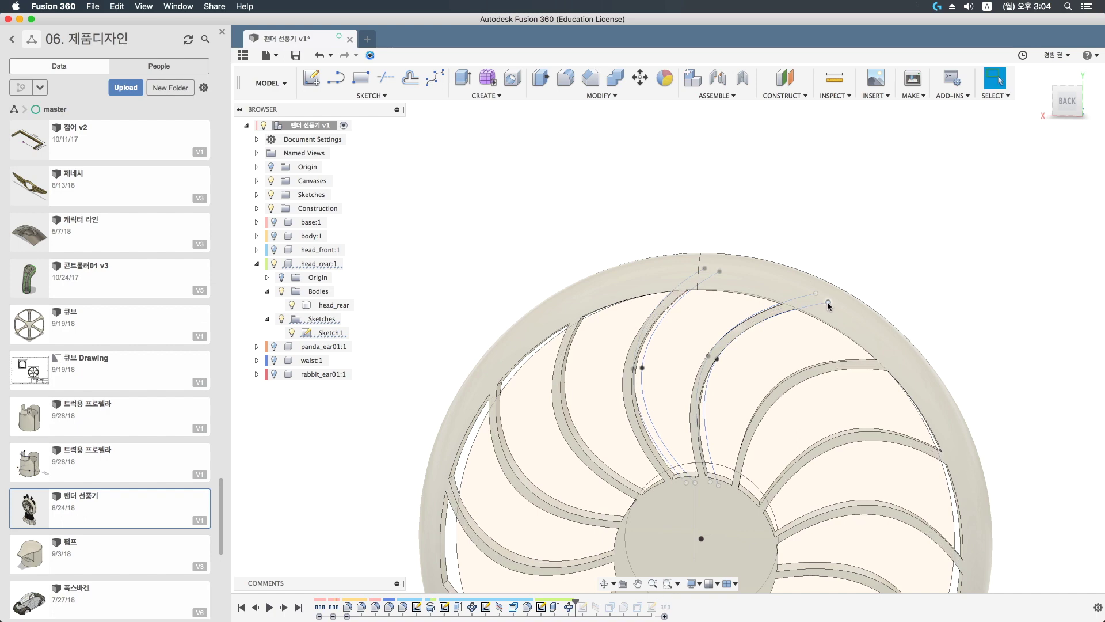
{"action": "left_click_drag", "start_coordinate": [828, 305], "coordinate": [833, 309]}
{"action": "mouse_move", "coordinate": [855, 389]}
{"action": "middle_mouse_down", "text": "shift"}
{"action": "mouse_move", "coordinate": [707, 396]}
{"action": "mouse_move", "coordinate": [600, 377]}
{"action": "middle_mouse_up", "text": "shift"}
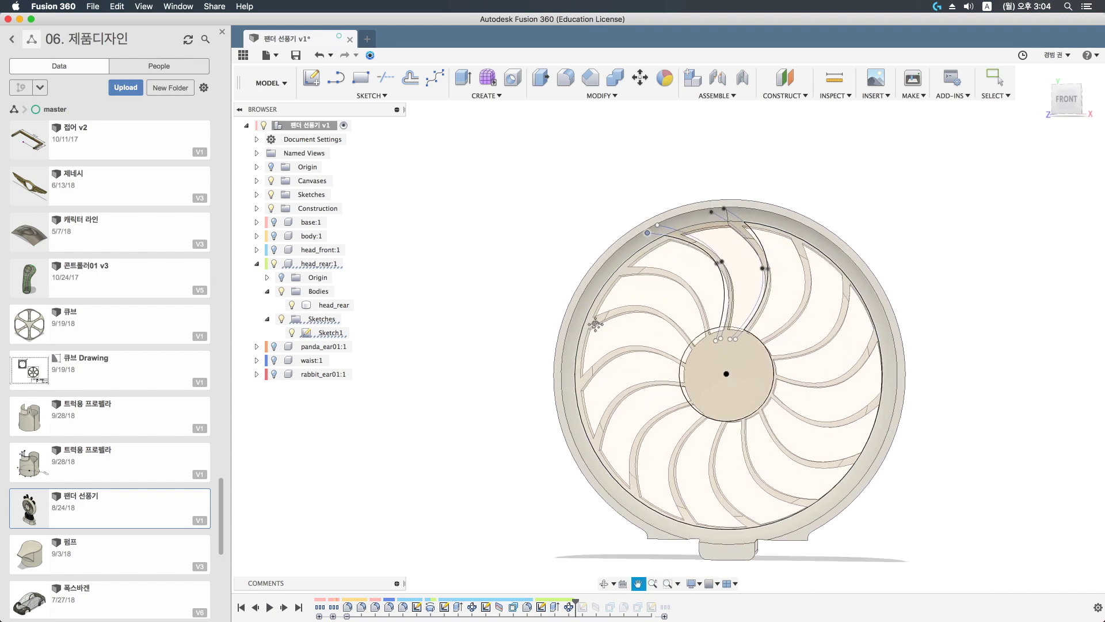
{"action": "key", "text": "Escape"}
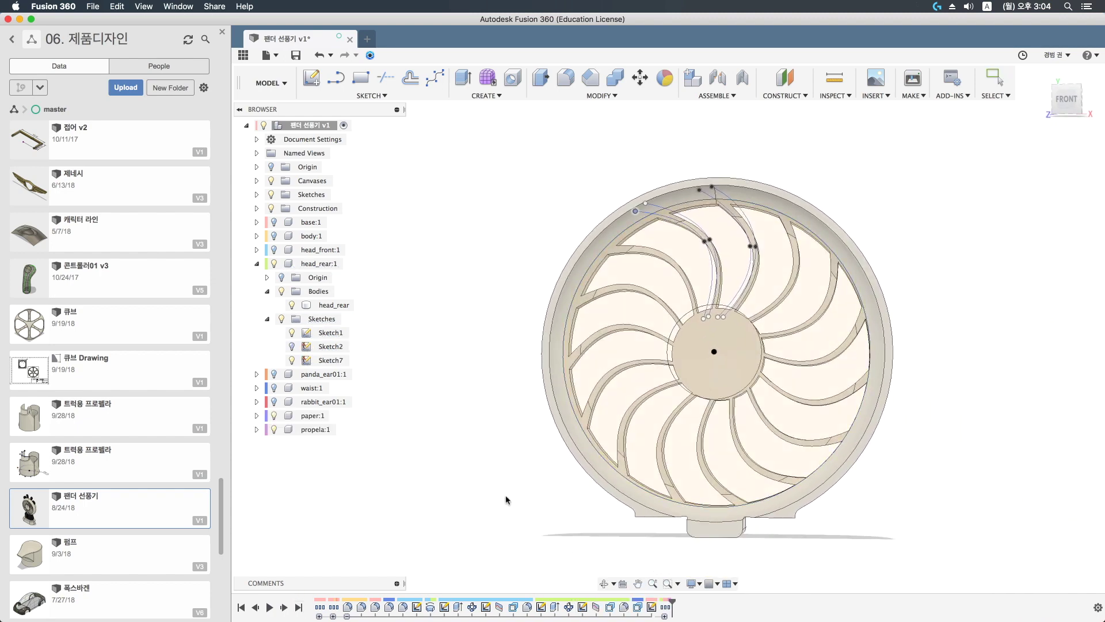
Show the head_front grille, body, panda_ear and rabbit_ear components
{"action": "middle_click_drag", "start_coordinate": [511, 464], "coordinate": [484, 466], "text": "shift"}
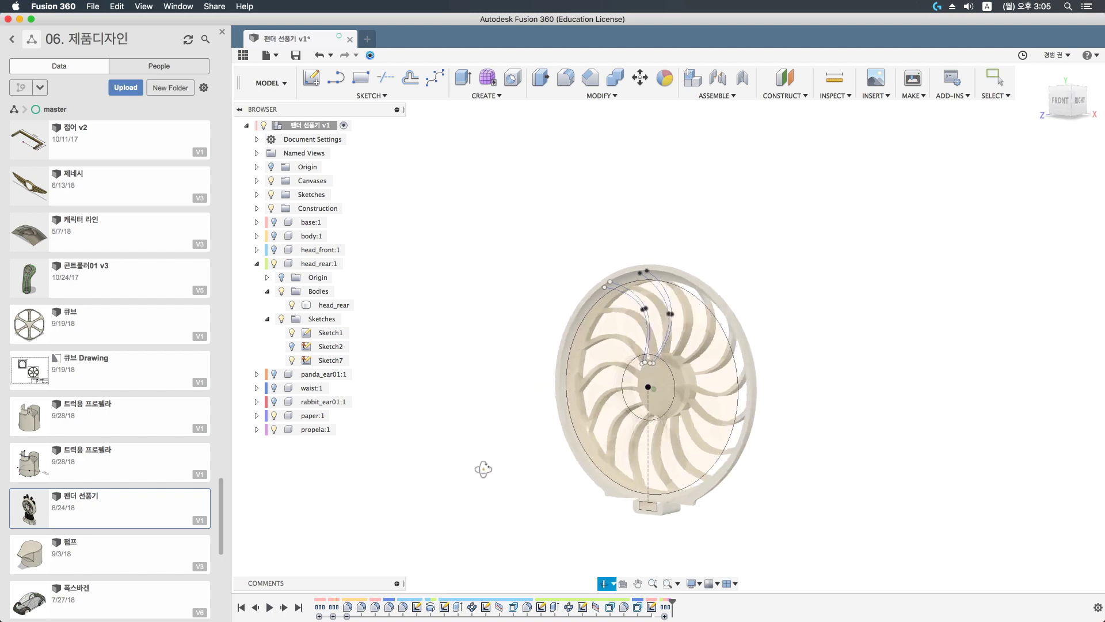
{"action": "left_click", "coordinate": [274, 249]}
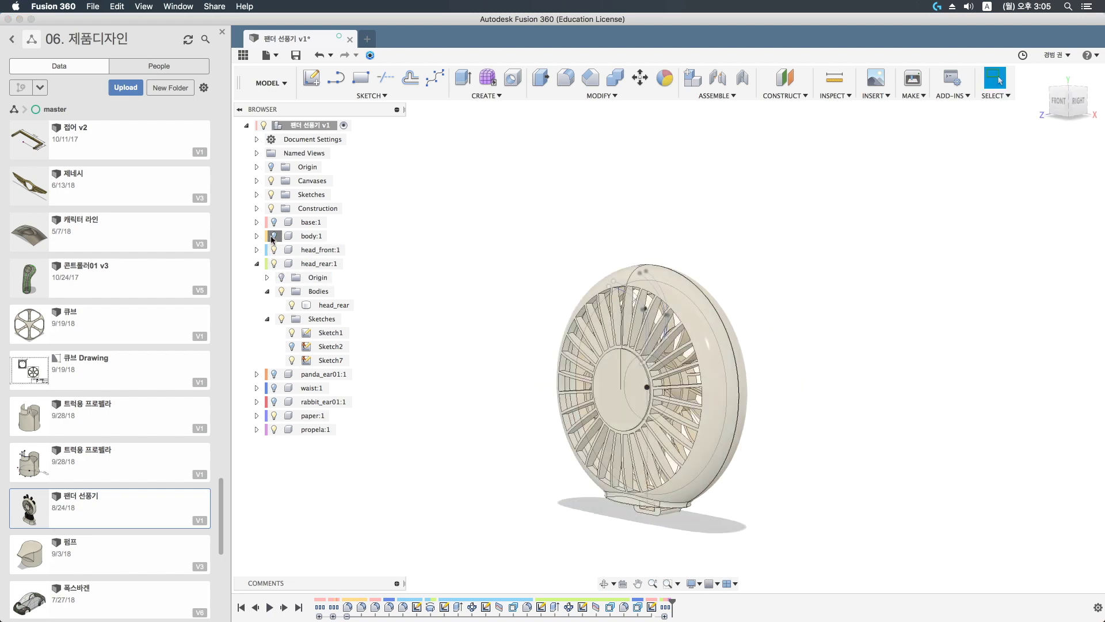
{"action": "left_click", "coordinate": [274, 373]}
{"action": "left_click", "coordinate": [274, 401]}
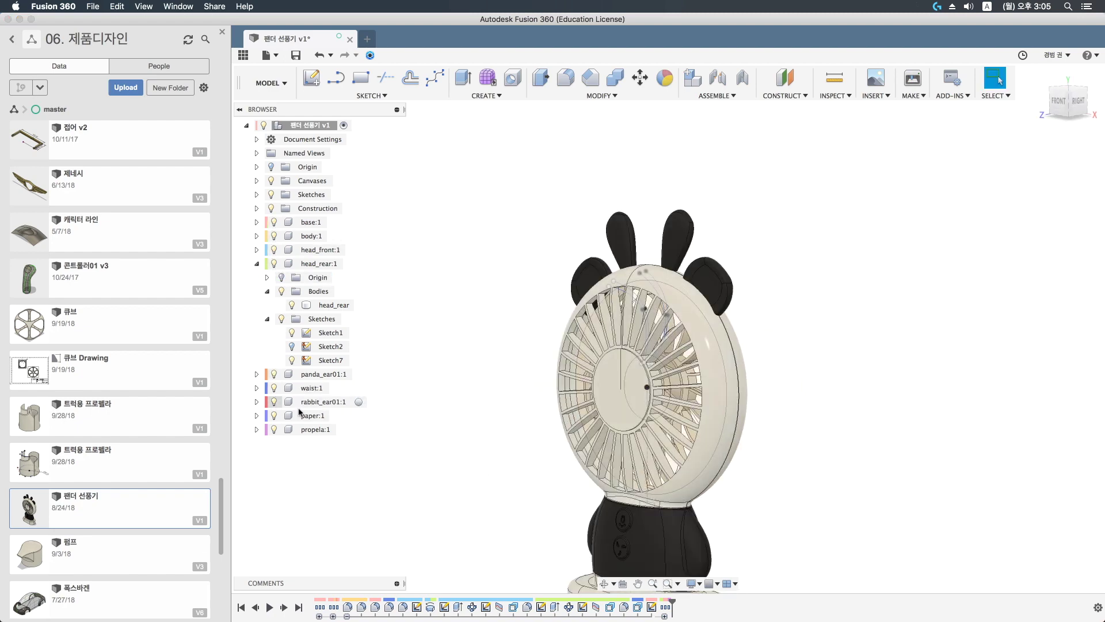
{"action": "middle_click_drag", "start_coordinate": [526, 371], "coordinate": [545, 374], "text": "shift"}
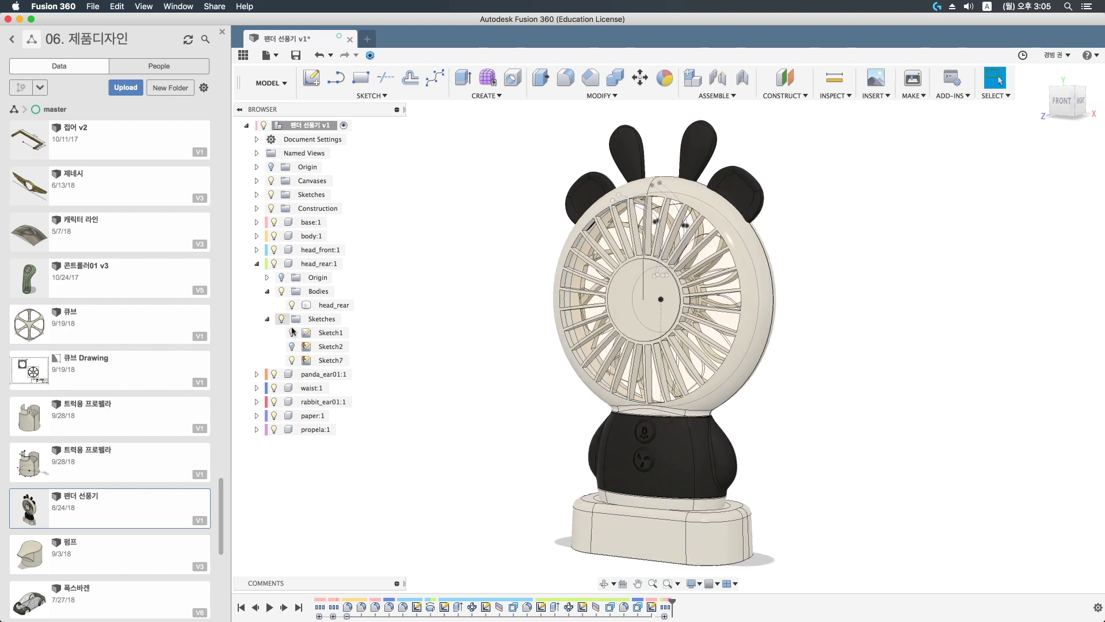
Hide the rear head's Sketches folder and collapse head_rear in the browser
{"action": "left_click", "coordinate": [292, 360]}
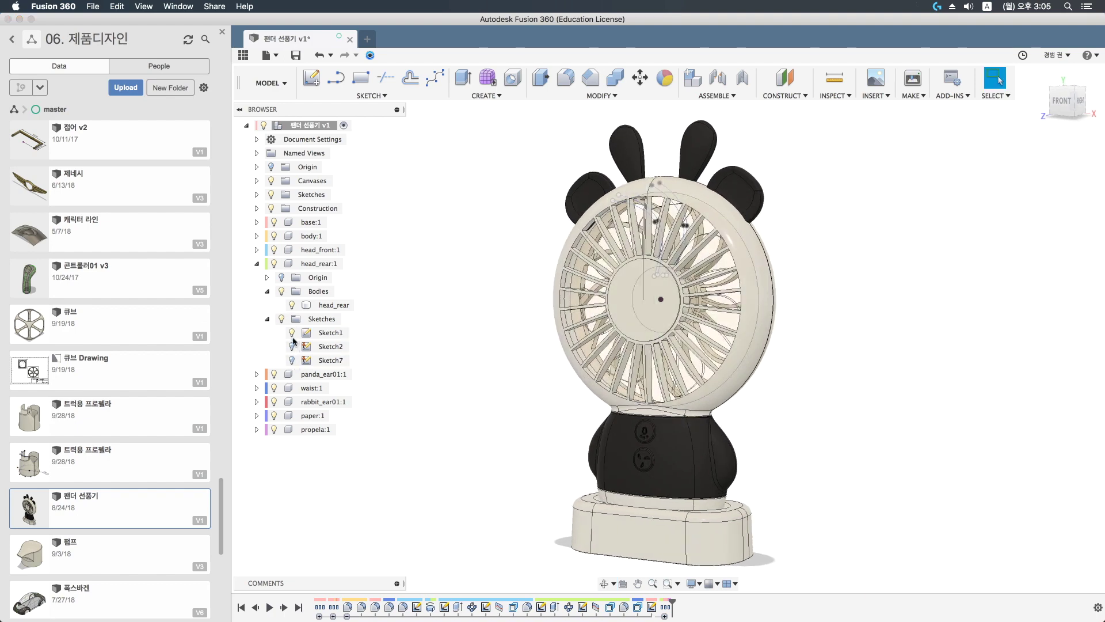
{"action": "left_click", "coordinate": [267, 319]}
{"action": "left_click", "coordinate": [257, 264]}
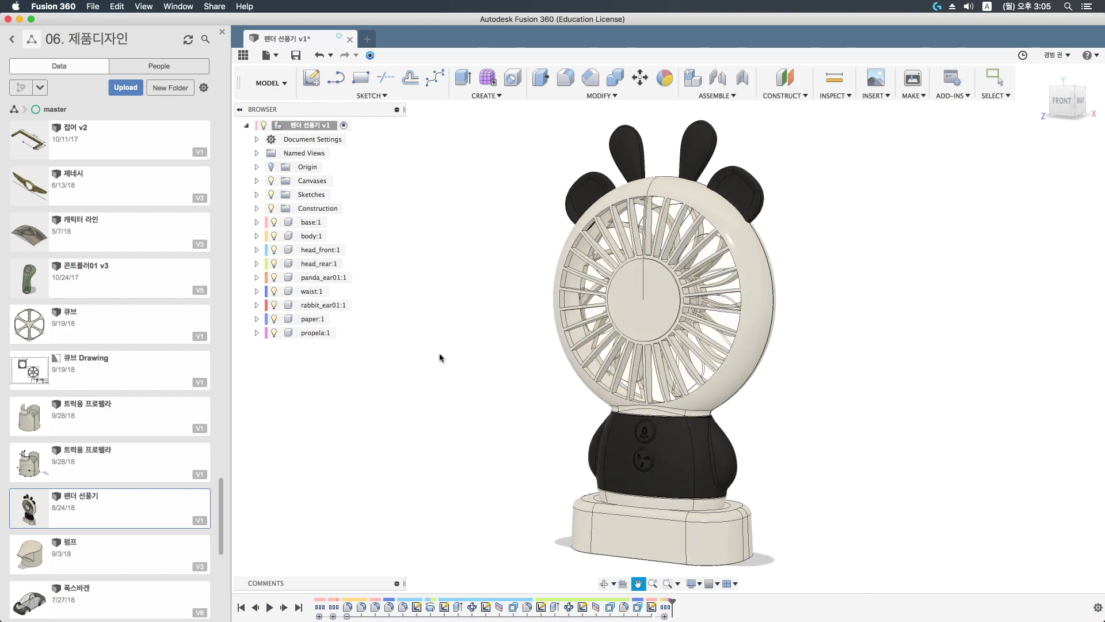
{"action": "middle_click_drag", "start_coordinate": [439, 352], "coordinate": [447, 377]}
{"action": "scroll", "coordinate": [443, 345], "scroll_direction": "down", "scroll_amount": 2}
{"action": "left_click_drag", "start_coordinate": [442, 345], "coordinate": [464, 345]}
{"action": "key", "text": "Escape"}
{"action": "scroll", "coordinate": [469, 370], "scroll_direction": "up", "scroll_amount": 2}
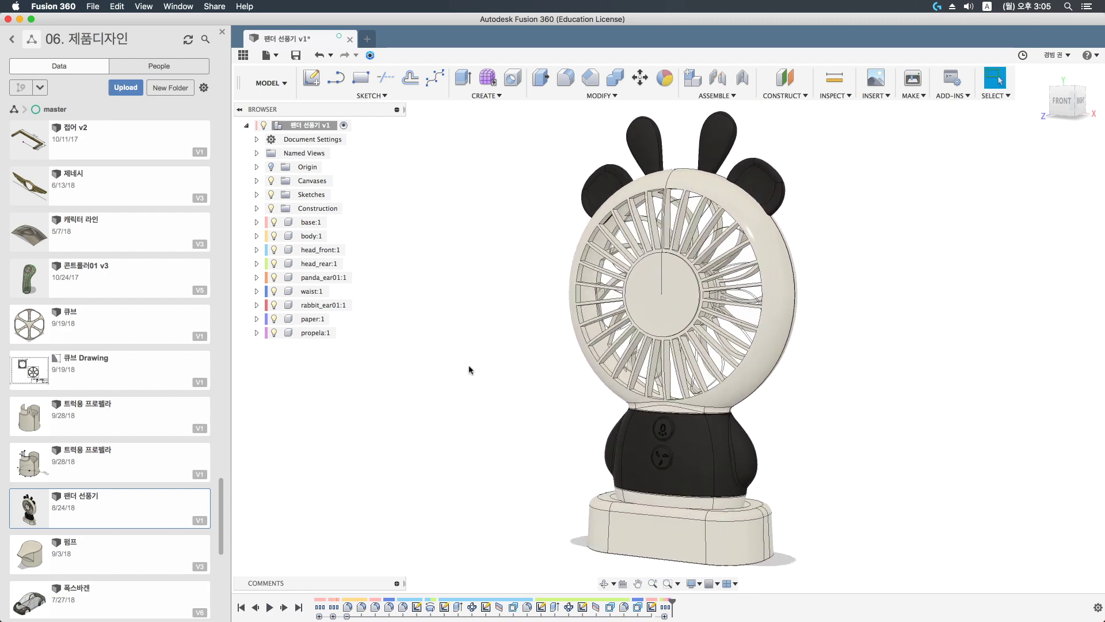